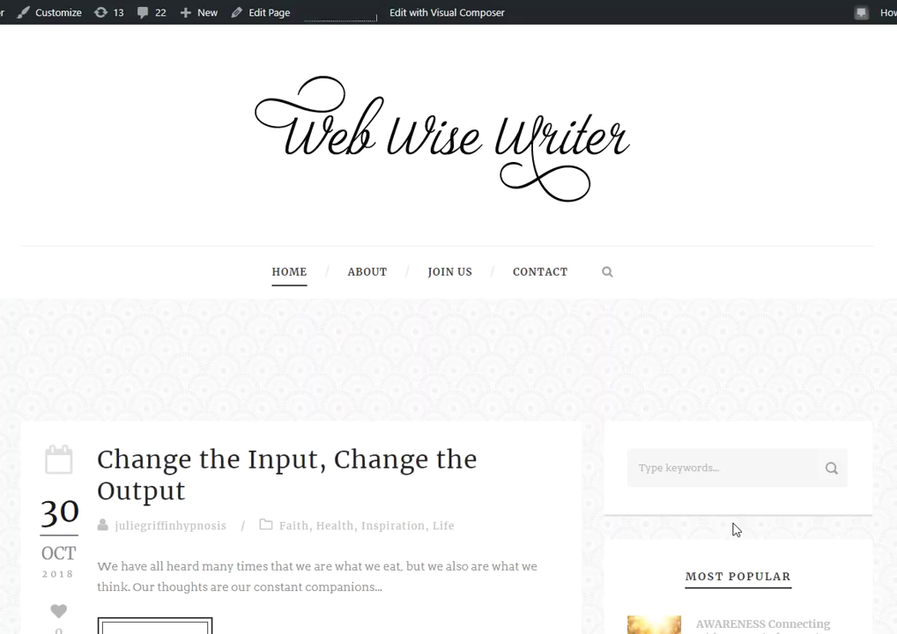
Open the post "Change the Input, Change the Output" from the site's posts list in the full post editor
click(258, 18)
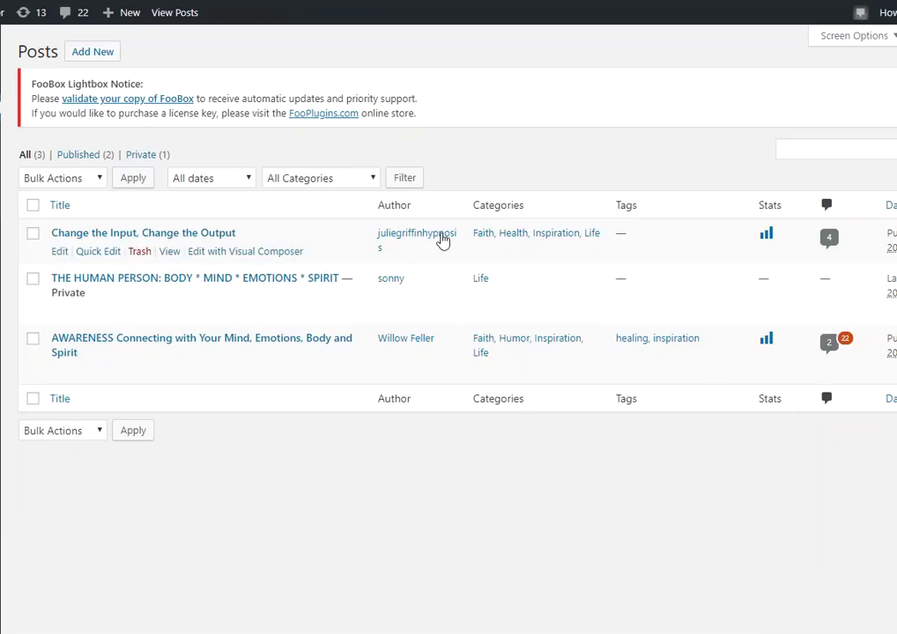
drag(0, 165, 4, 165)
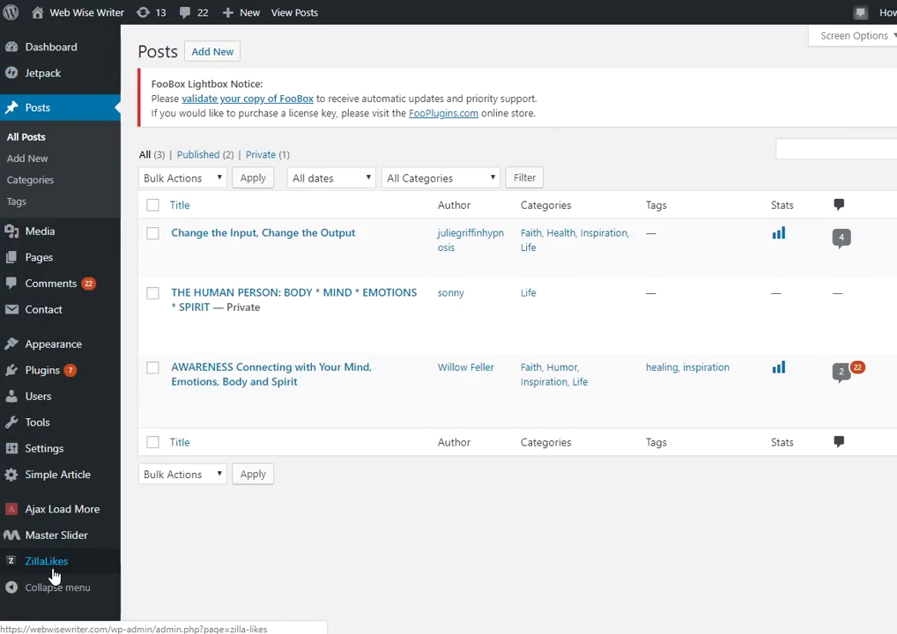
mouse_move(249, 237)
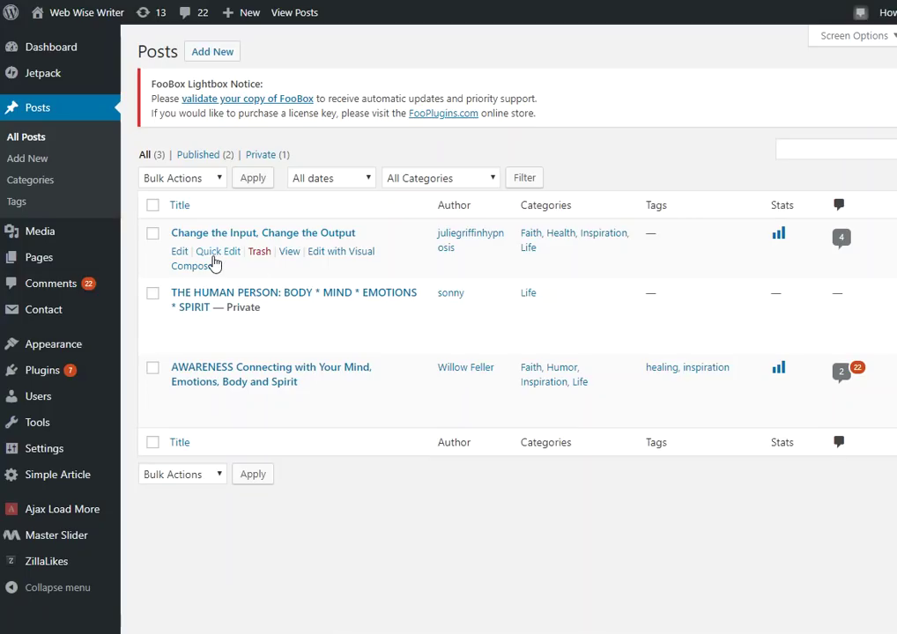
click(218, 257)
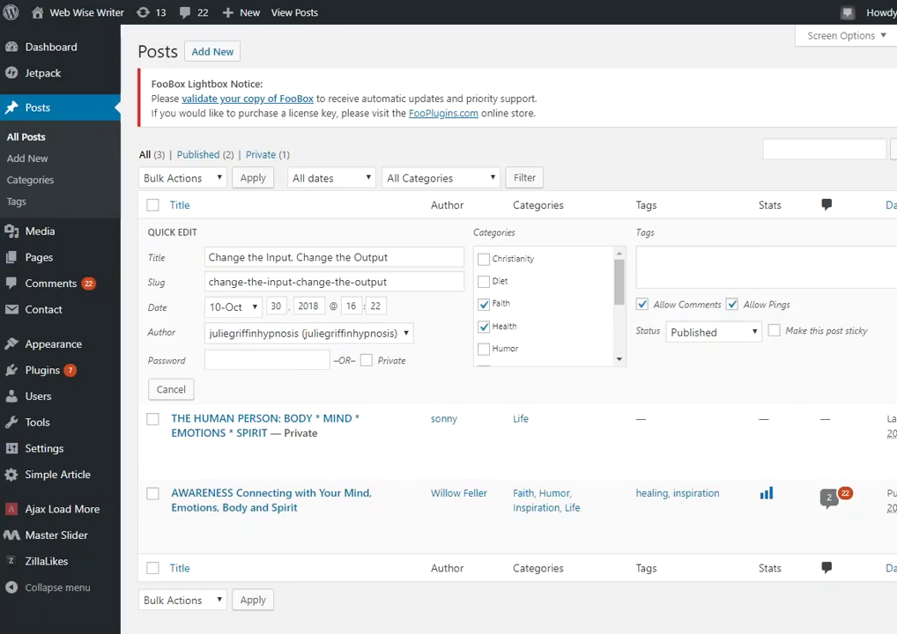
key(Escape)
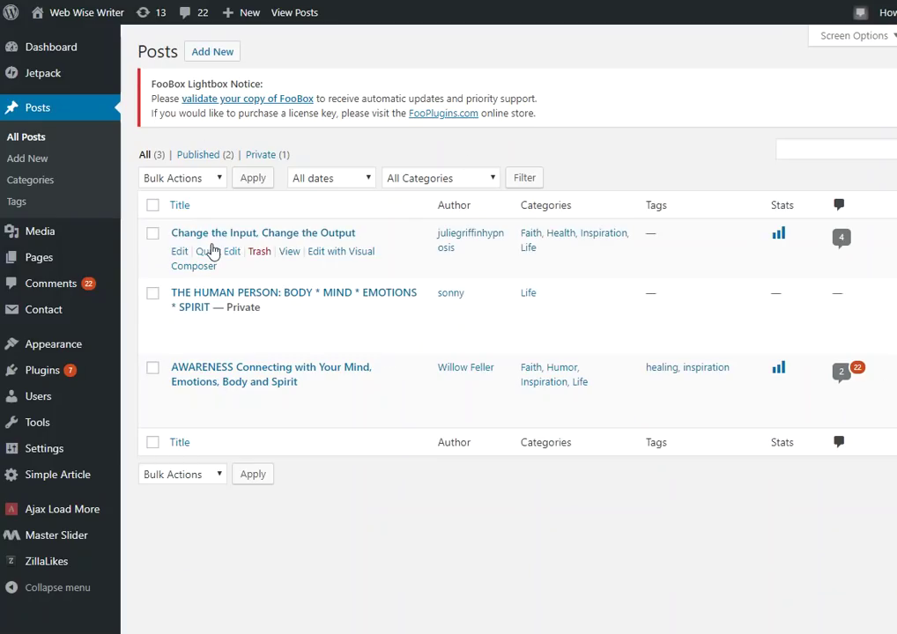
click(180, 252)
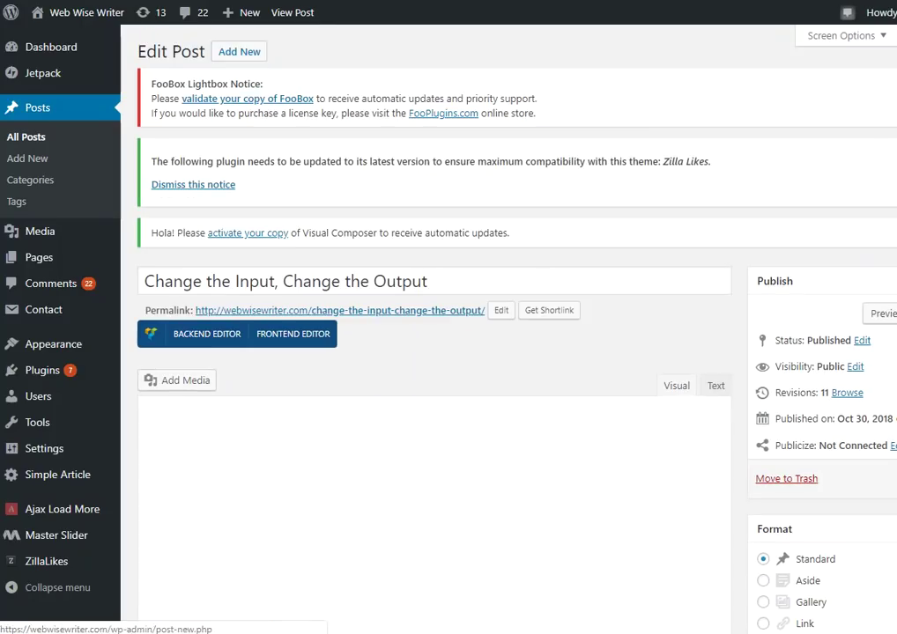
Review the post's title and read through its body text in the editor
click(458, 278)
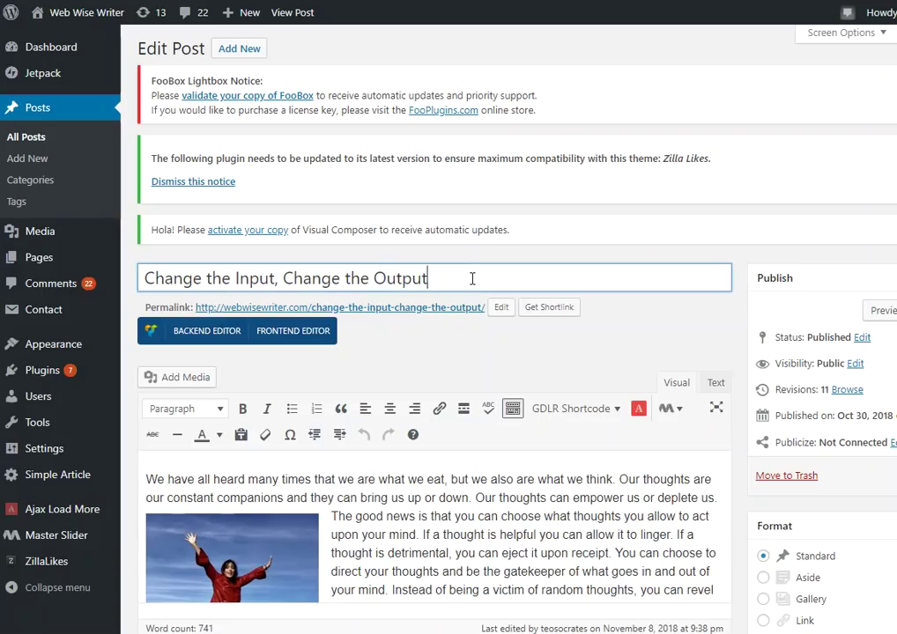
drag(464, 279, 141, 278)
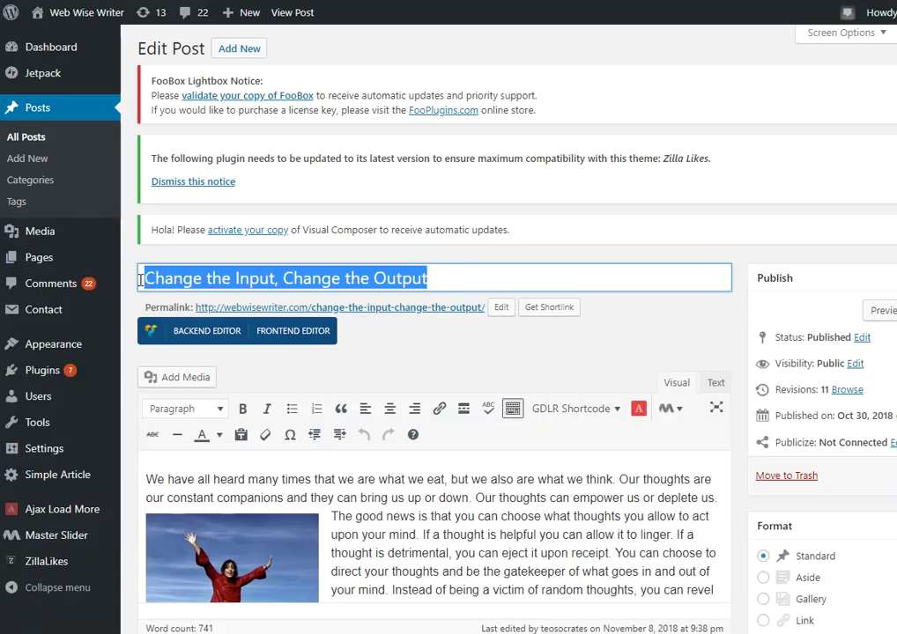
click(215, 244)
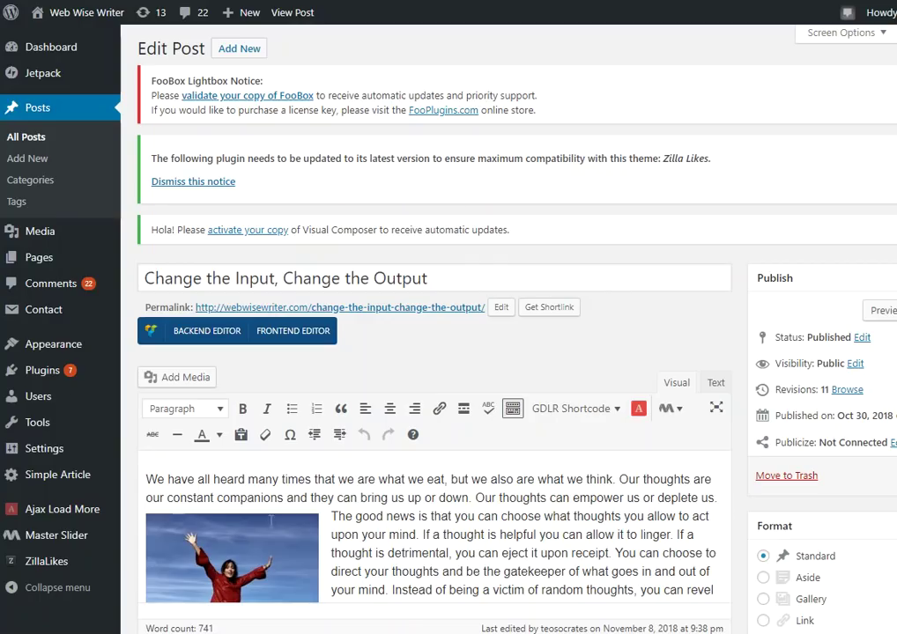
scroll(449, 490, down, 5)
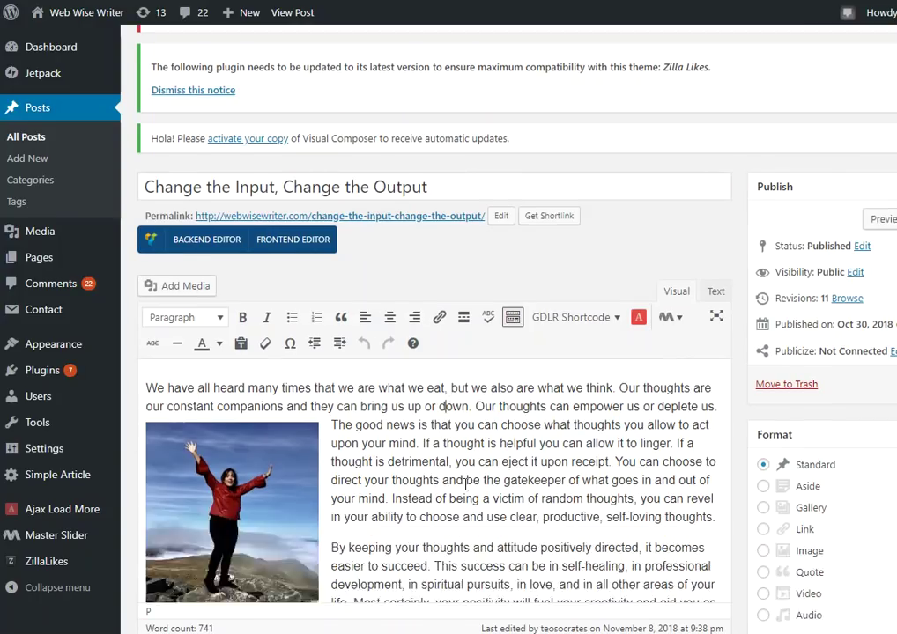
scroll(352, 396, down, 2)
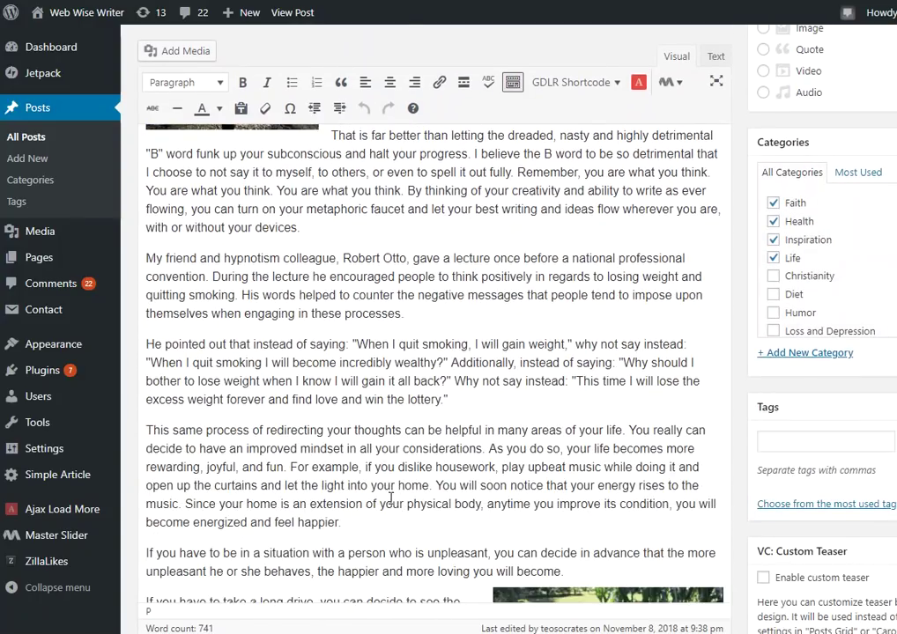
scroll(315, 394, down, 5)
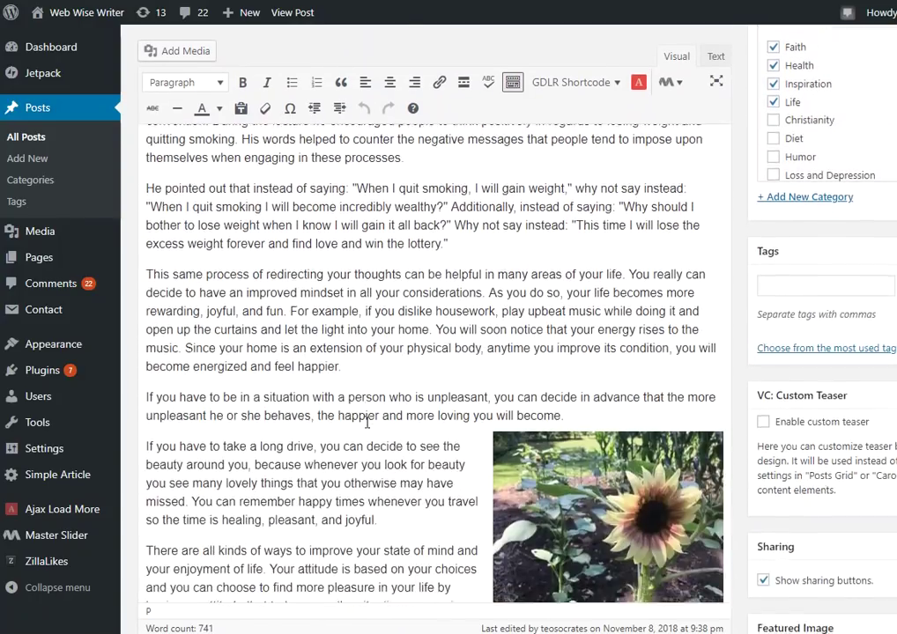
scroll(388, 423, up, 12)
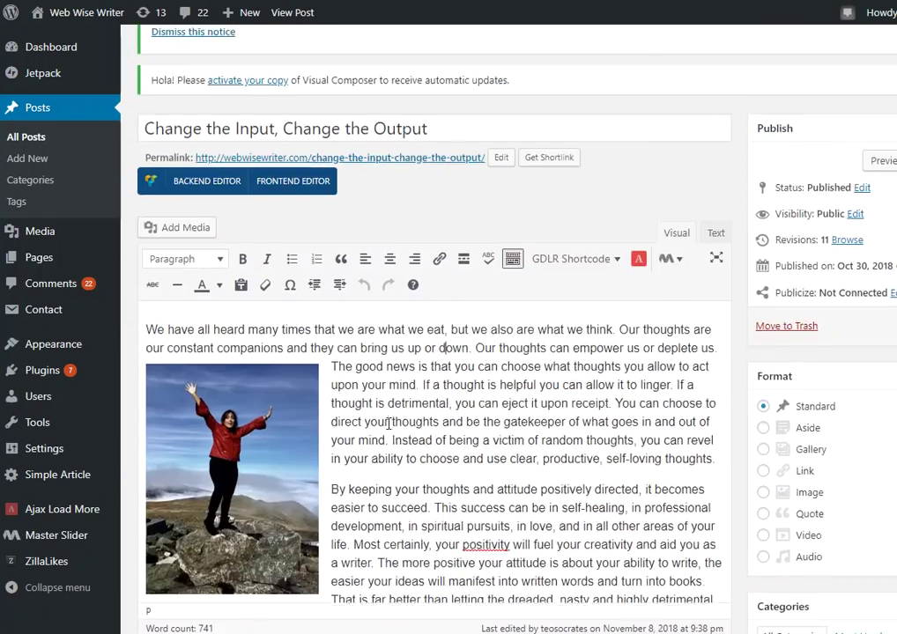
Try appending "(Change your life with hypnosis and positive thinking)" to the post title, and remove it again
click(443, 202)
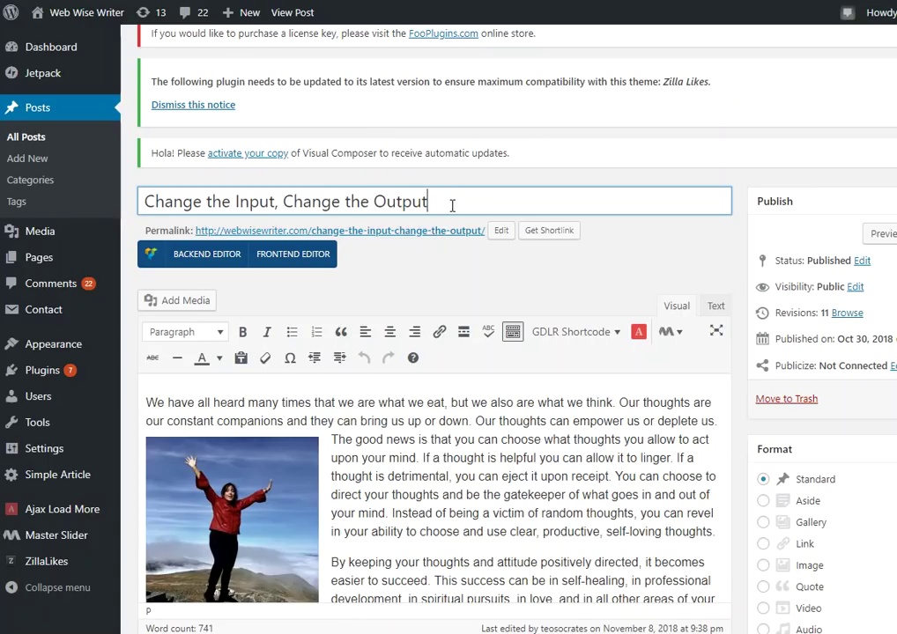
text((Change your life with )
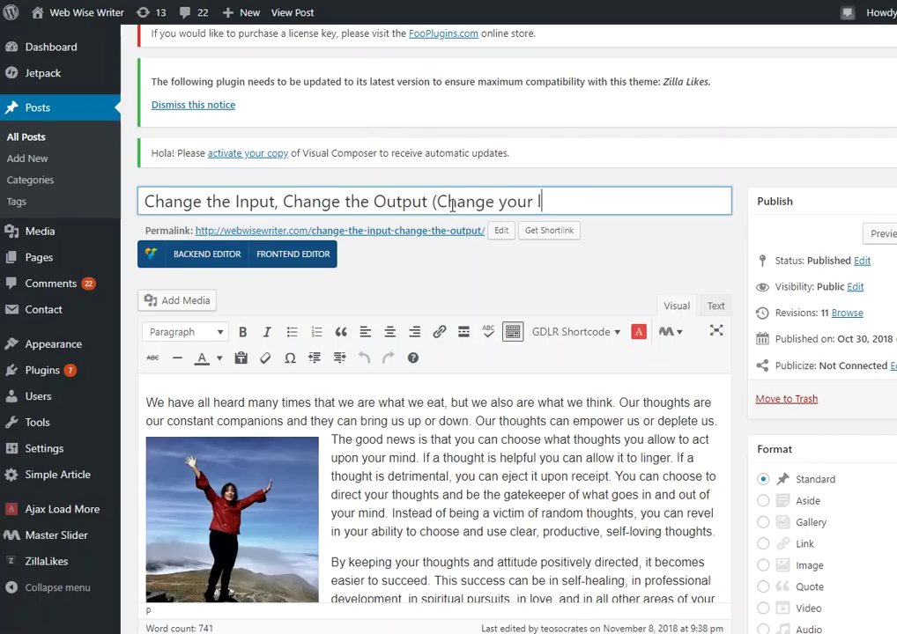
text(hypn)
key(BackSpace)
text(pnio)
key(BackSpace)
key(BackSpace)
text(osis )
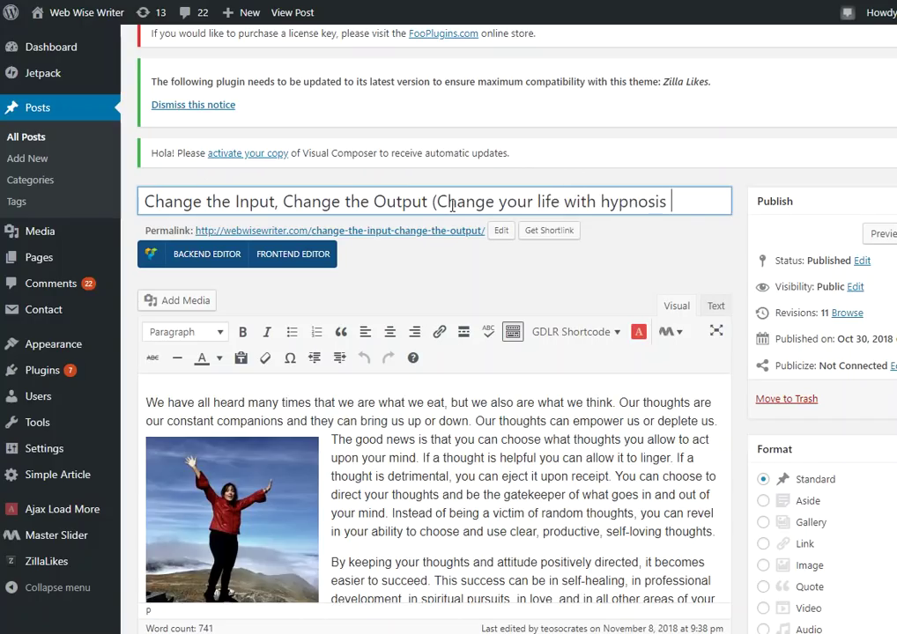
text(and positive thinking))
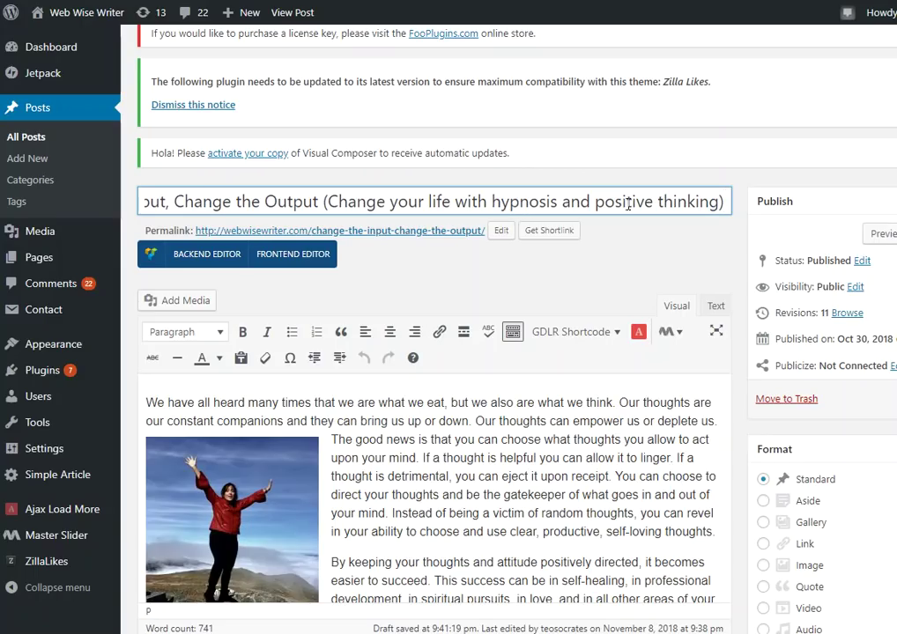
drag(728, 203, 324, 212)
key(BackSpace)
Add "A guide to hypnosis and positive thinking:" in front of the existing post title
key(Left)
key(Left)
key(Left)
key(Left)
key(Left)
key(Left)
key(Left)
key(Left)
key(Left)
key(Left)
key(Left)
key(Left)
key(Left)
key(Left)
key(Left)
key(Left)
key(Left)
key(Left)
key(Left)
key(Left)
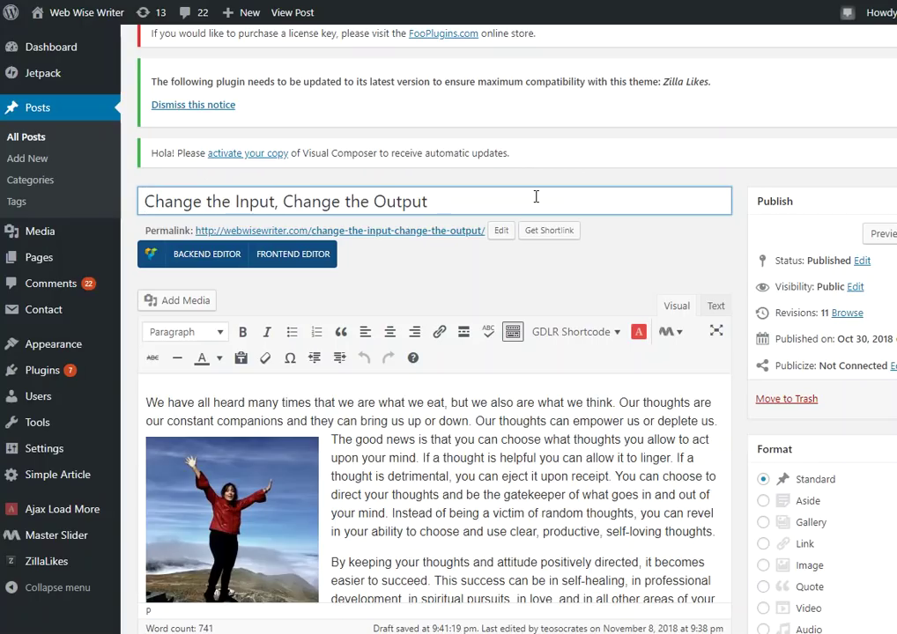
text(A guide to hypnosis and positive thinking:)
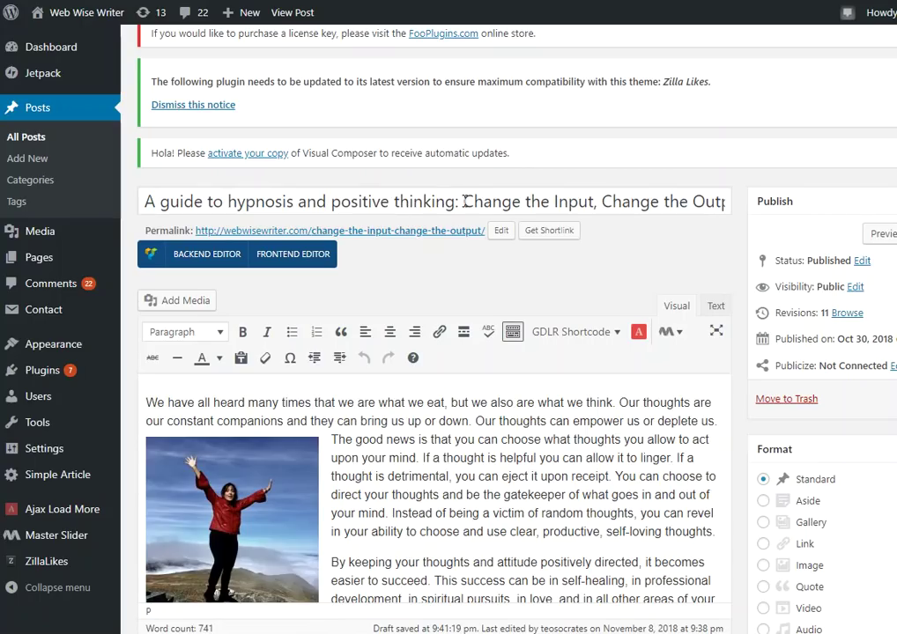
Examine the keyword phrase in the reworded title and compare it with the article's body text
drag(464, 201, 228, 201)
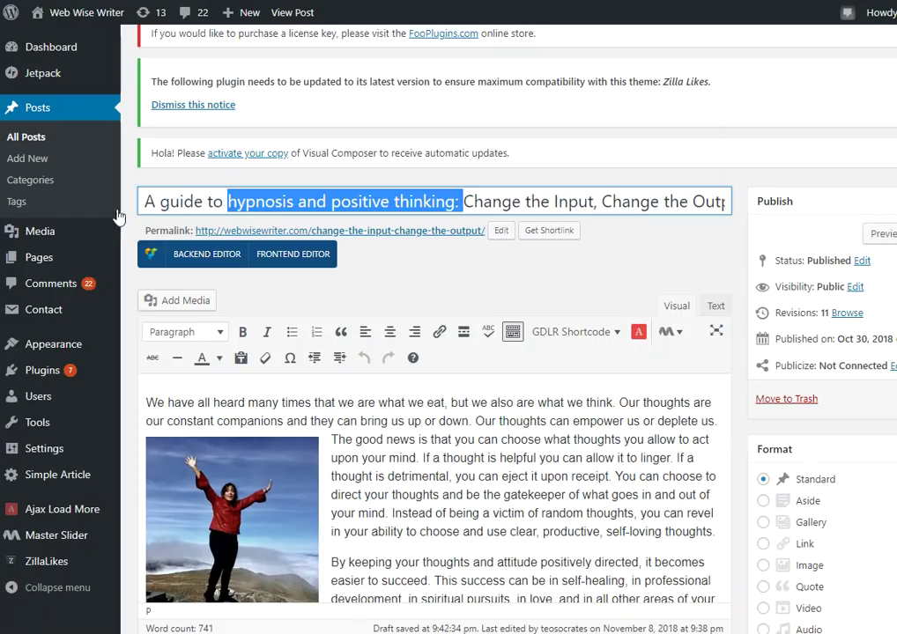
click(475, 200)
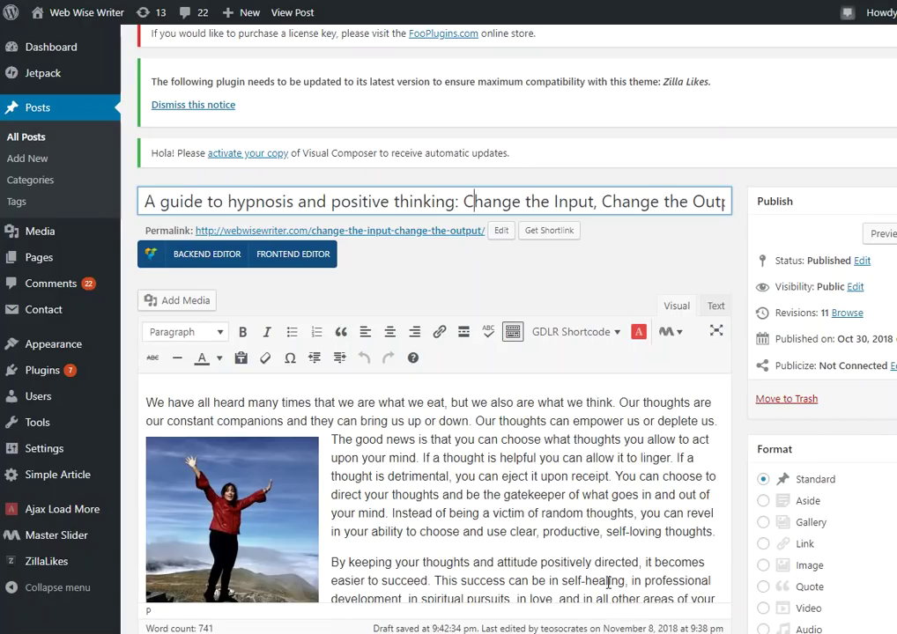
click(606, 534)
click(451, 199)
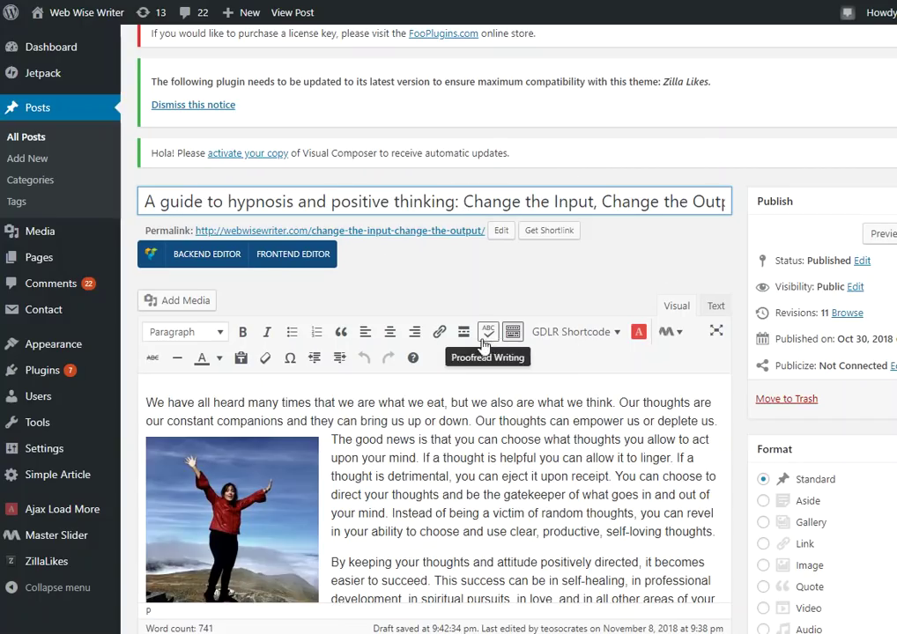
scroll(459, 465, down, 5)
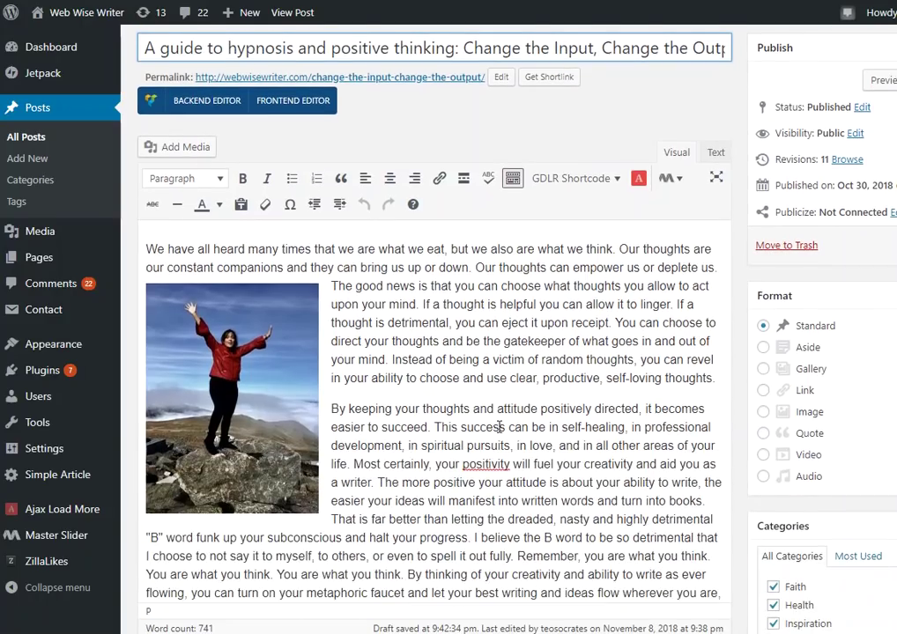
scroll(348, 270, down, 5)
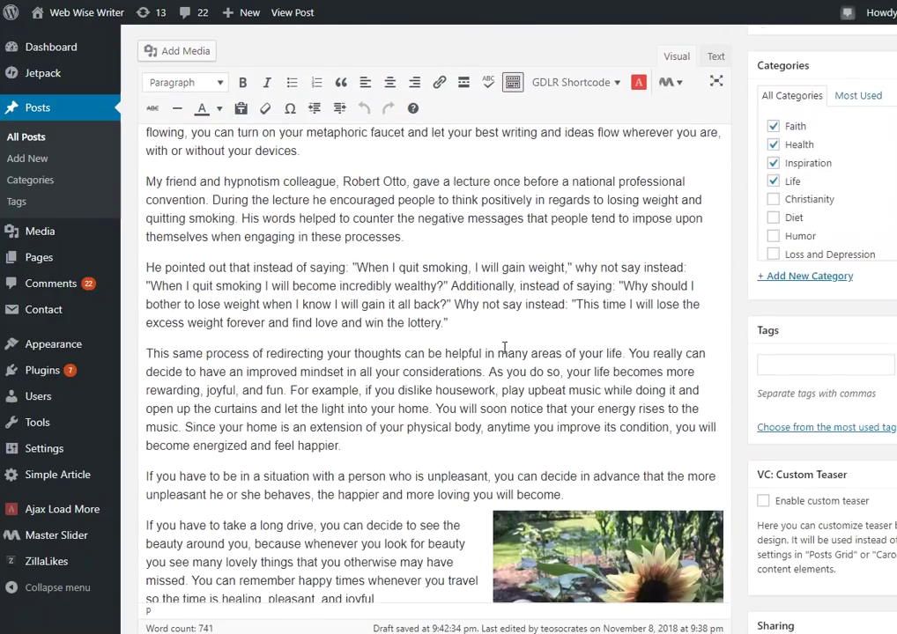
scroll(476, 304, up, 10)
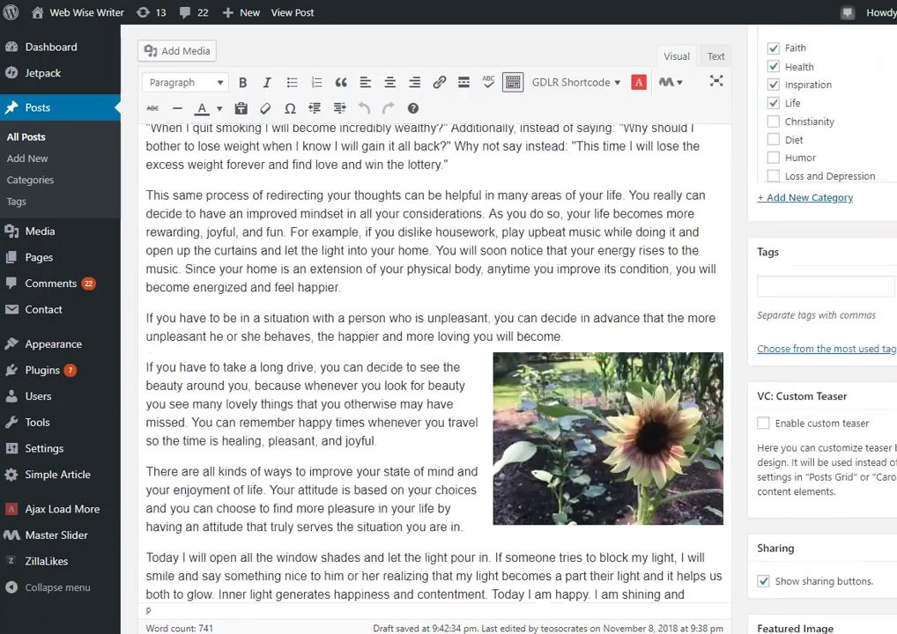
Highlight passages in the published post's first paragraph to examine the Tweet and Share options
scroll(465, 379, down, 3)
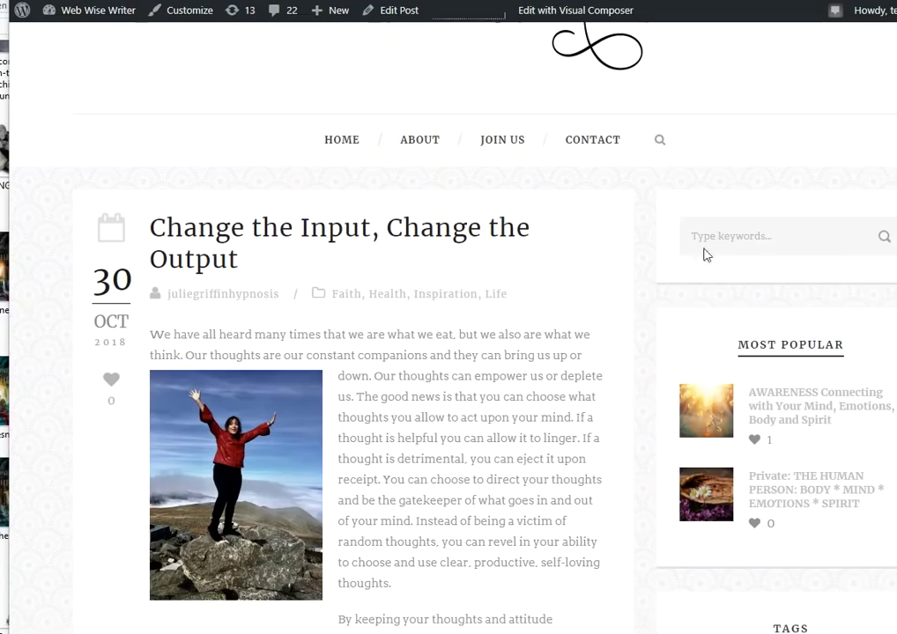
drag(404, 438, 411, 438)
scroll(414, 431, down, 3)
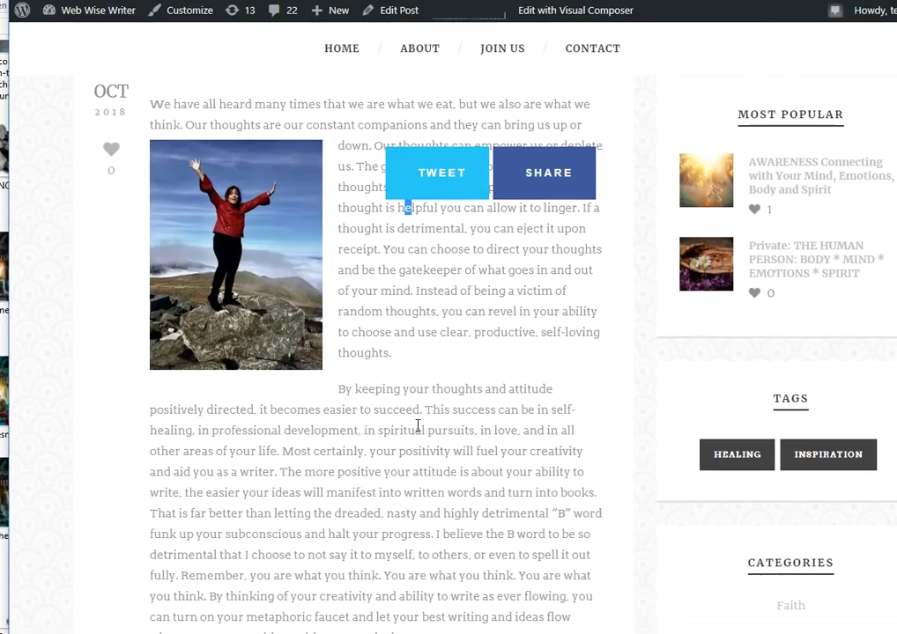
drag(411, 207, 499, 214)
click(529, 189)
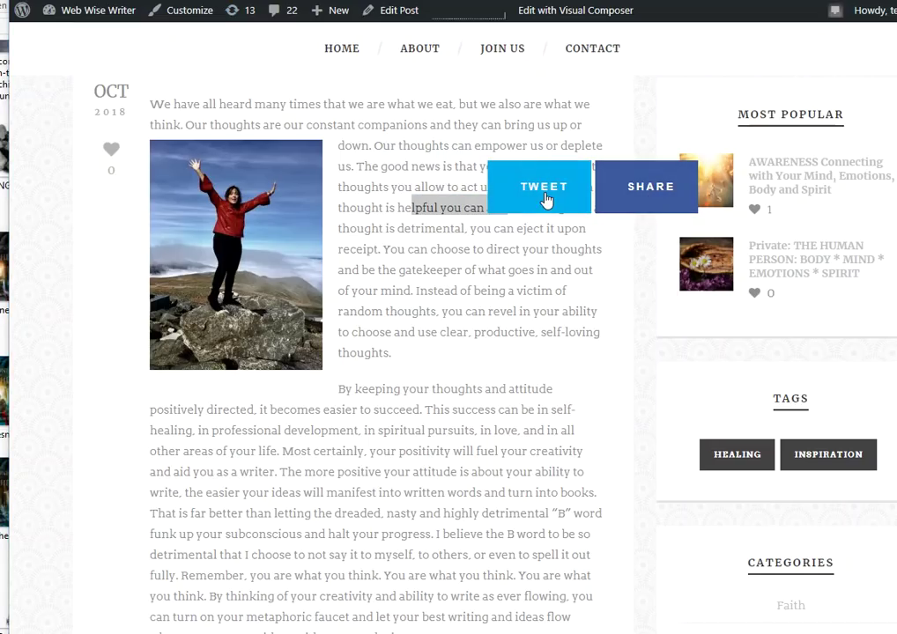
drag(507, 208, 410, 208)
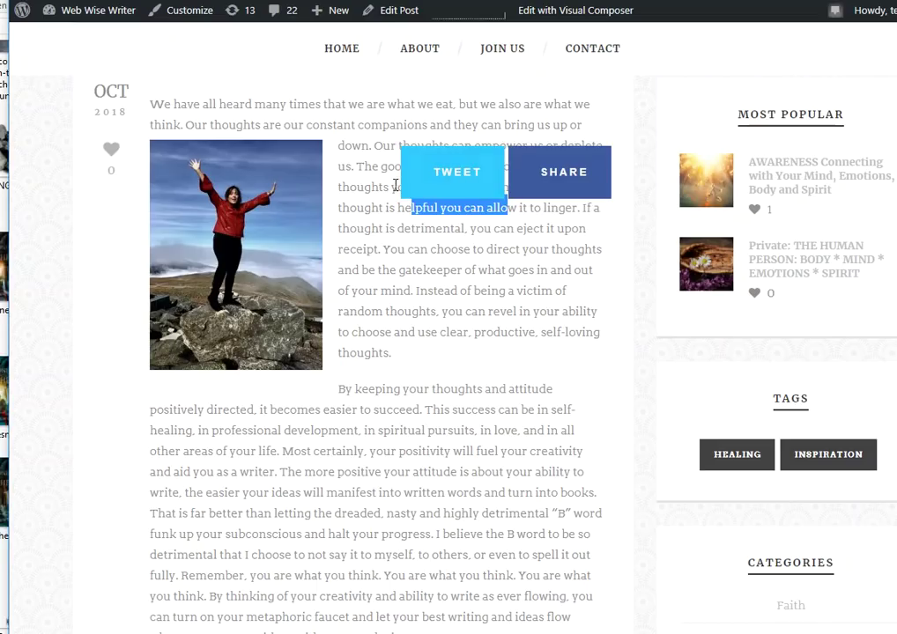
click(392, 171)
drag(376, 143, 372, 202)
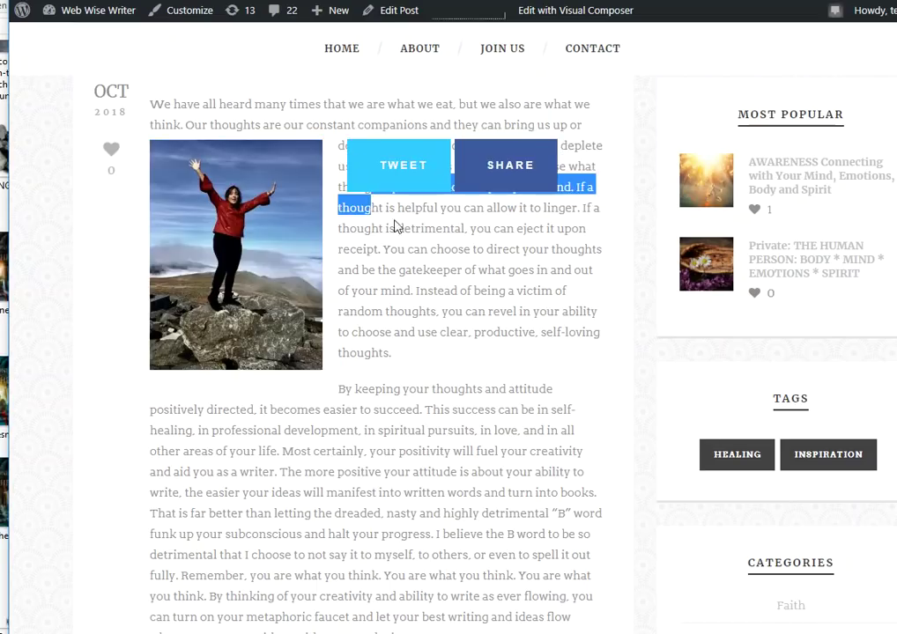
Look over the published post from its opening to the closing signature and return to its title
scroll(425, 361, down, 10)
scroll(442, 352, down, 5)
scroll(216, 457, up, 2)
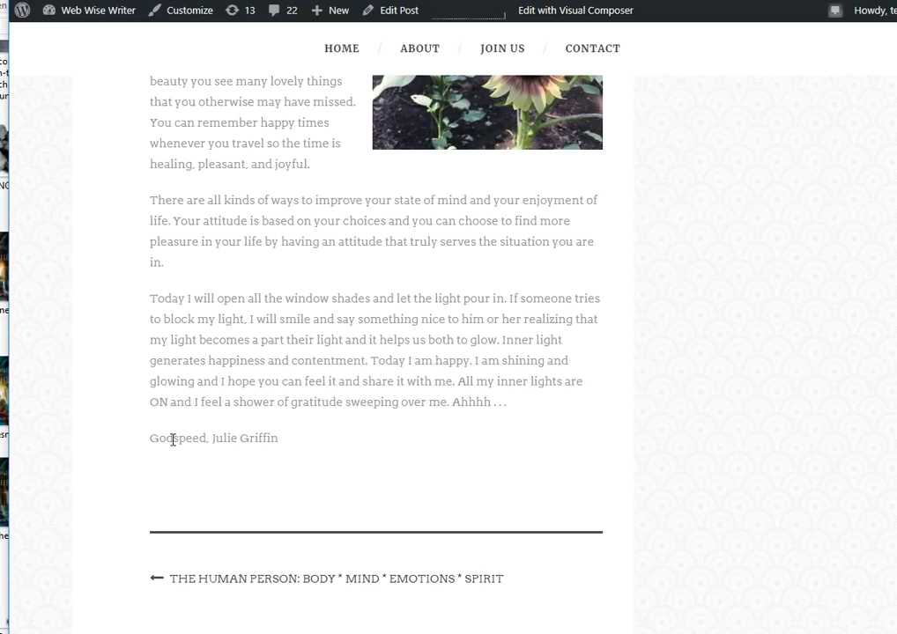
scroll(192, 361, up, 15)
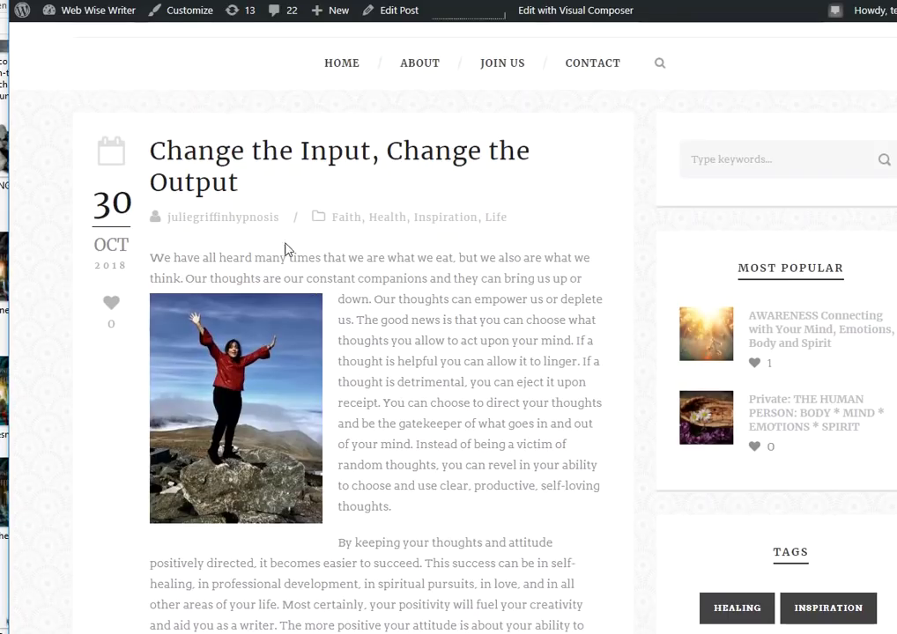
scroll(210, 126, down, 1)
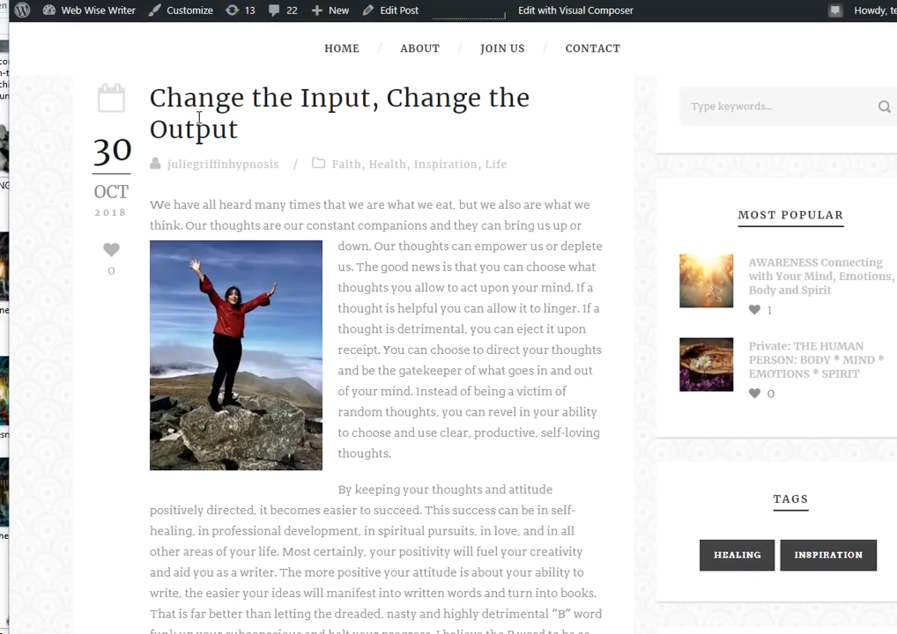
scroll(444, 324, down, 3)
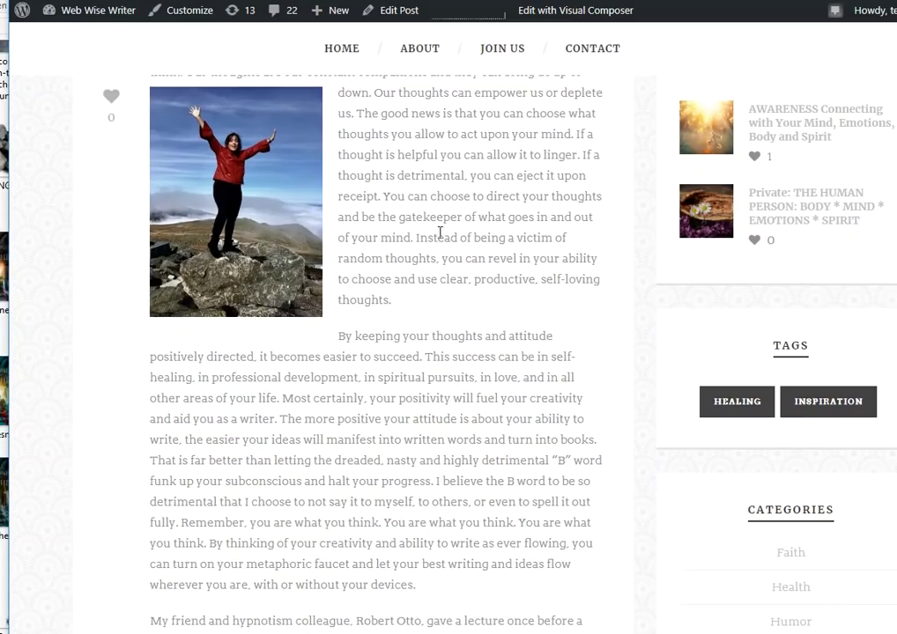
scroll(486, 284, up, 3)
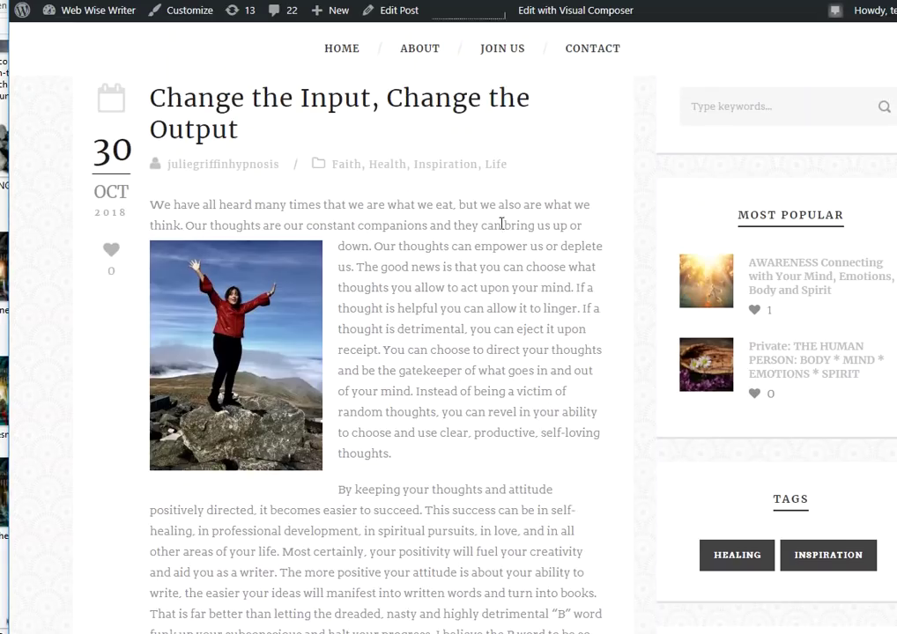
Look through the published post's long paragraphs and inspect the first image's HTML code in the post editor
scroll(516, 348, down, 4)
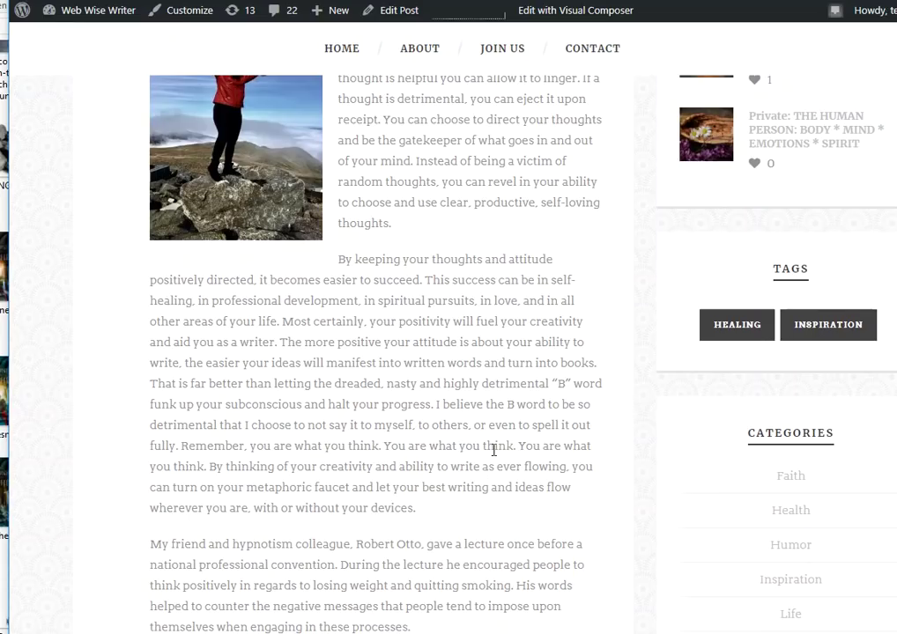
scroll(484, 472, down, 3)
scroll(468, 453, up, 1)
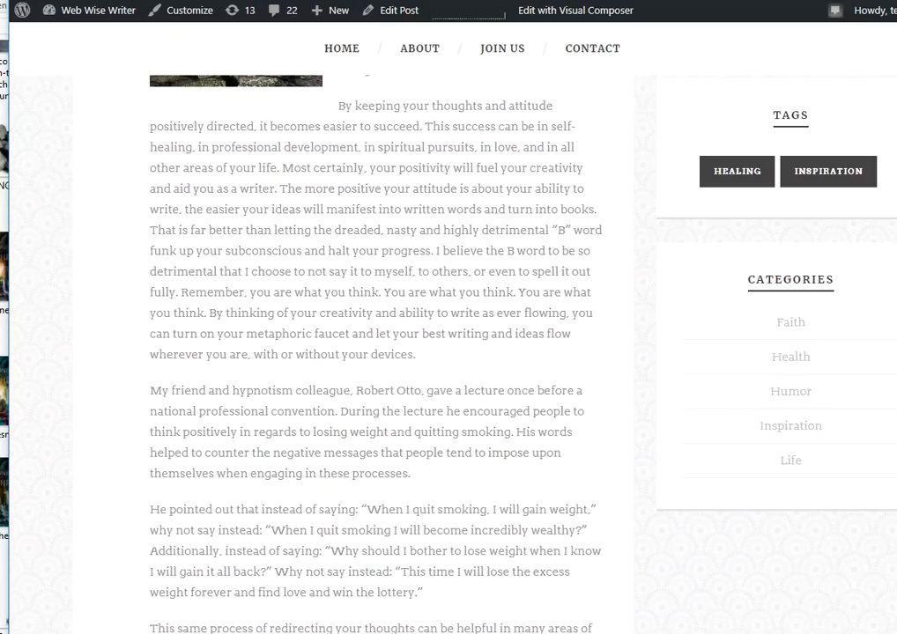
click(163, 0)
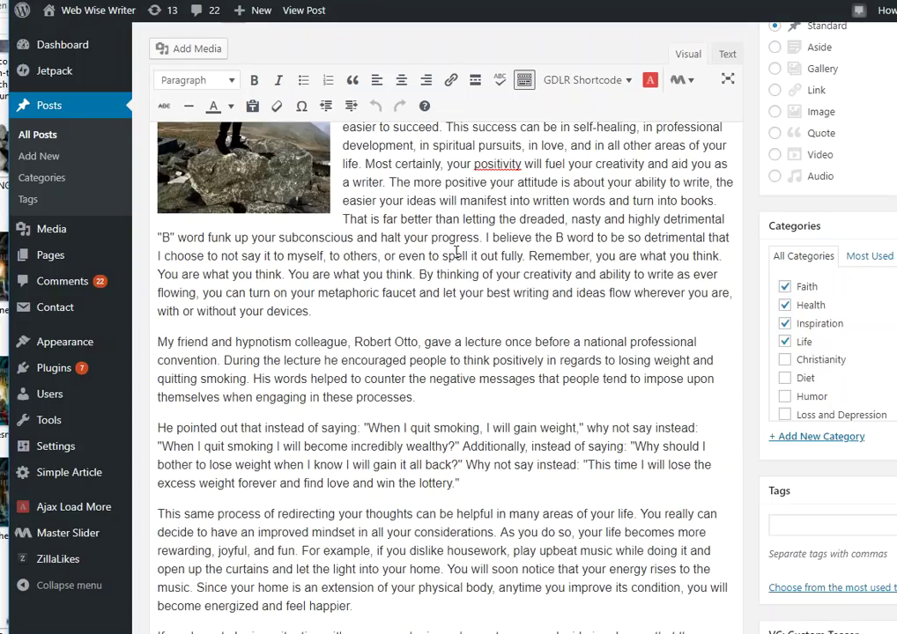
click(727, 55)
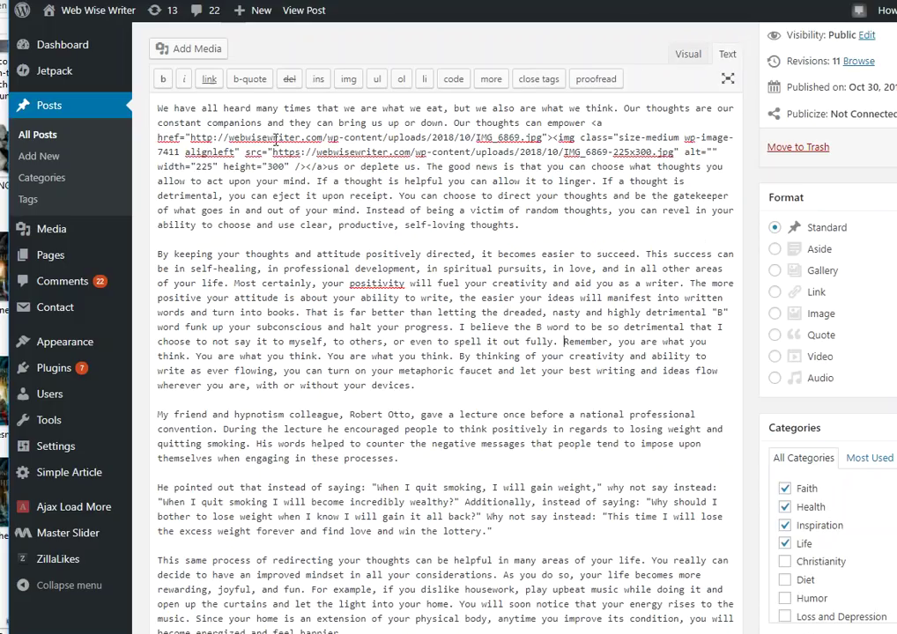
drag(276, 138, 681, 151)
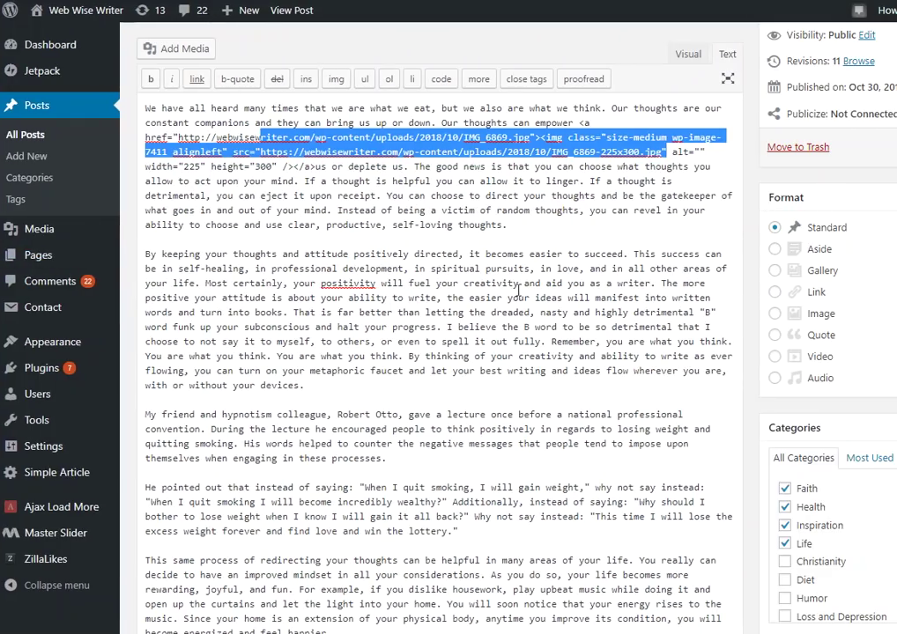
click(724, 58)
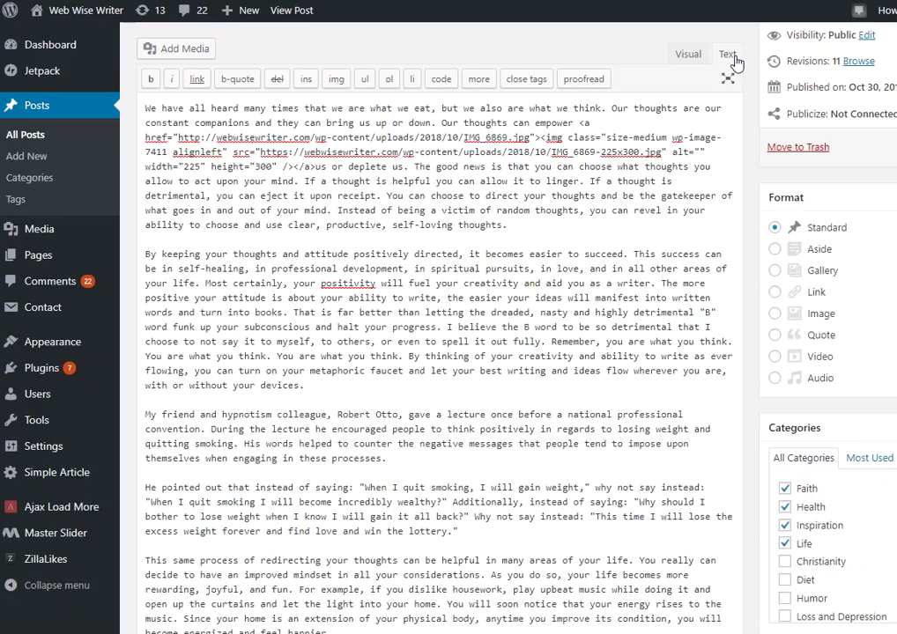
click(689, 55)
Split off the sentence starting "By thinking of your creativity" as its own paragraph and format it as a block quote
click(476, 224)
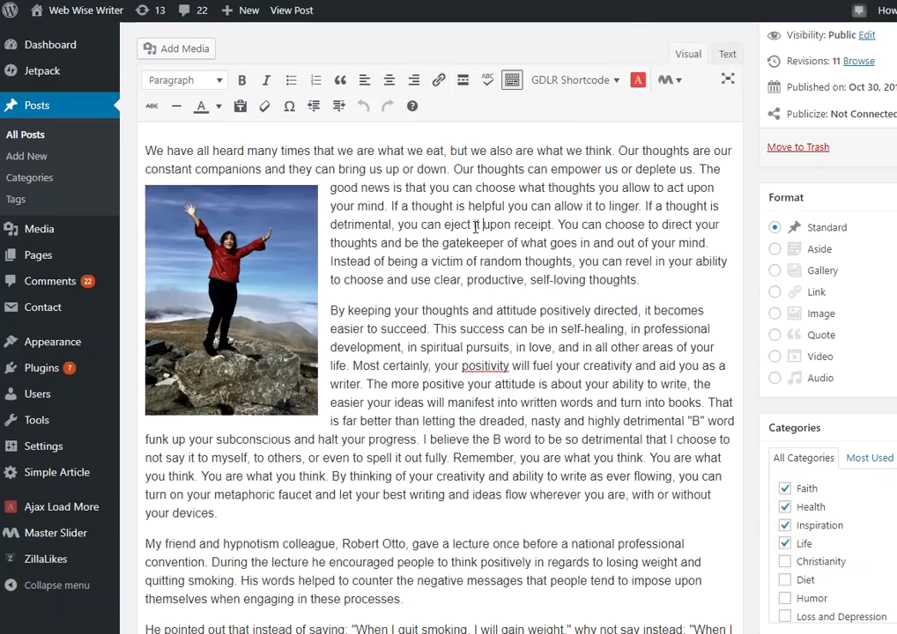
scroll(457, 379, down, 3)
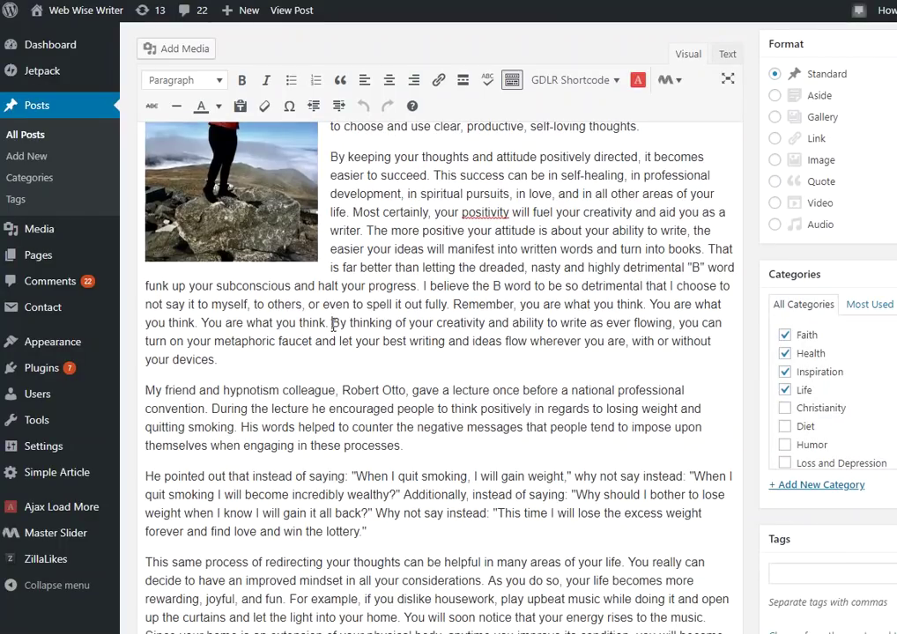
key(Return)
drag(641, 361, 148, 345)
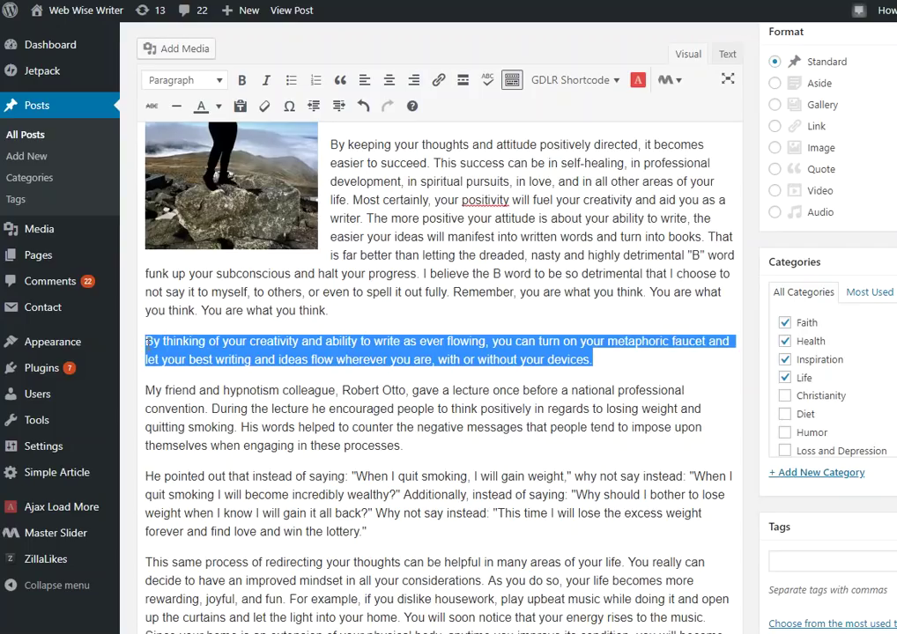
click(340, 80)
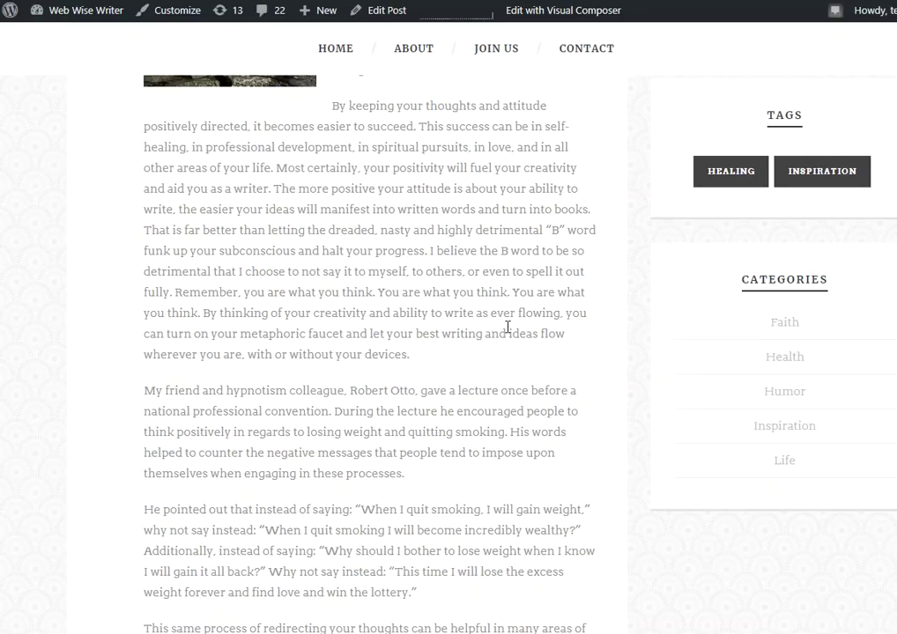
Reload the published post, highlight the new block quote to examine its sharing options, and review how it breaks up the article
right_click(34, 222)
click(74, 266)
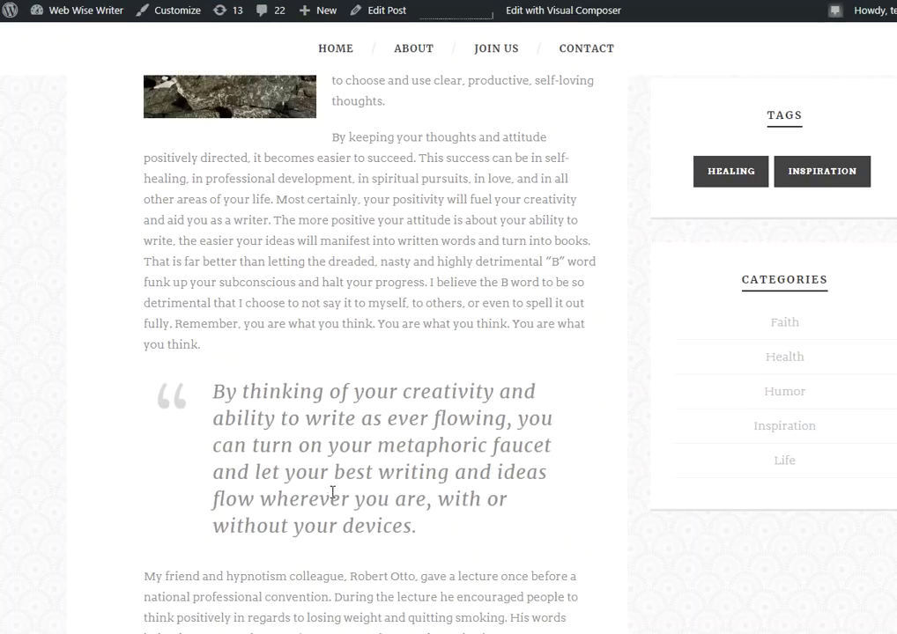
scroll(332, 494, down, 3)
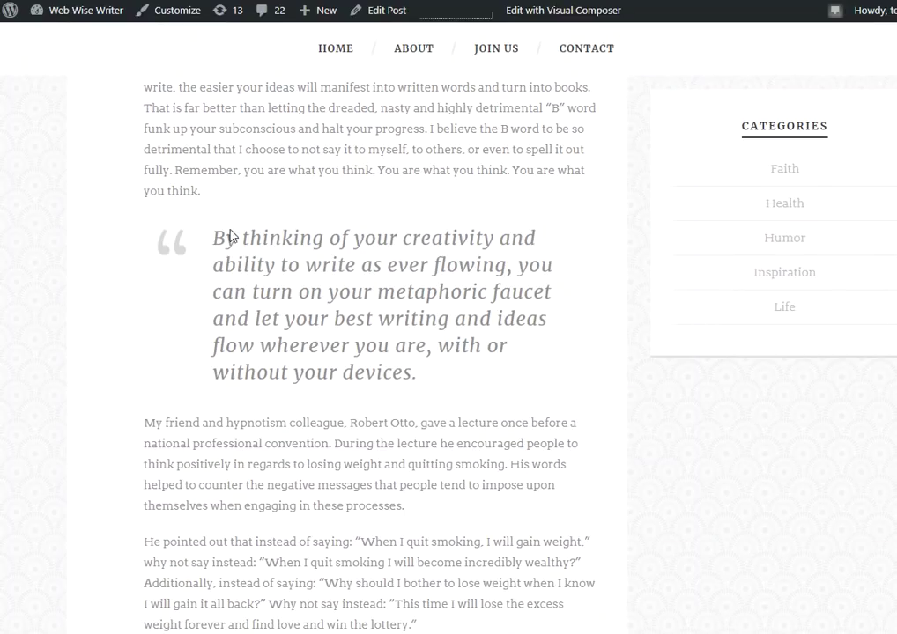
drag(432, 382, 213, 238)
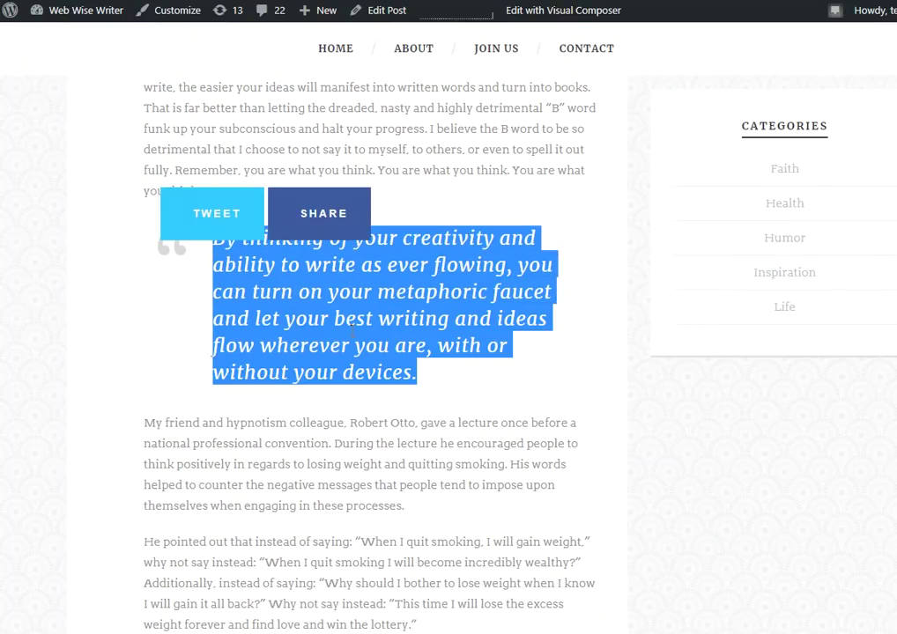
click(447, 368)
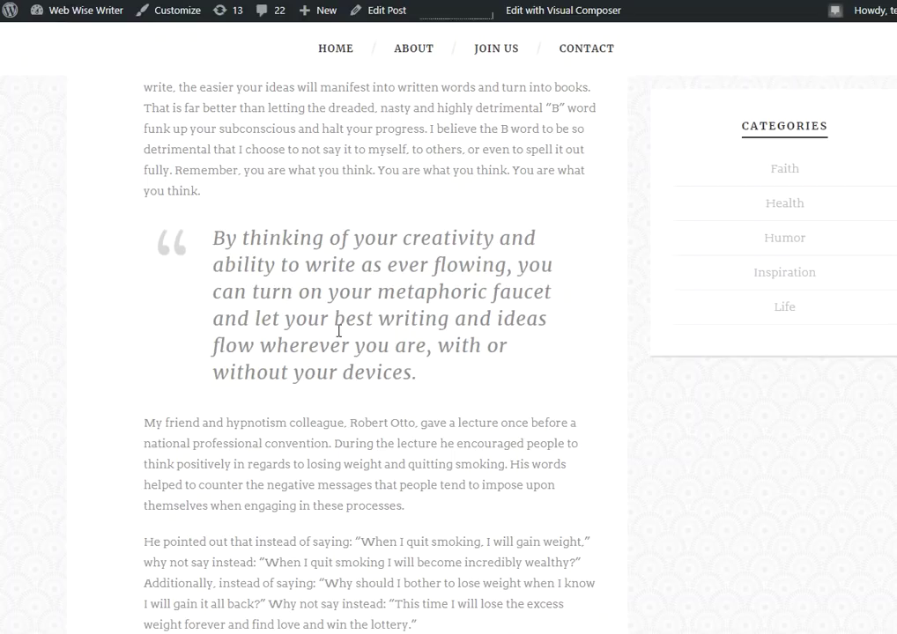
scroll(343, 248, up, 5)
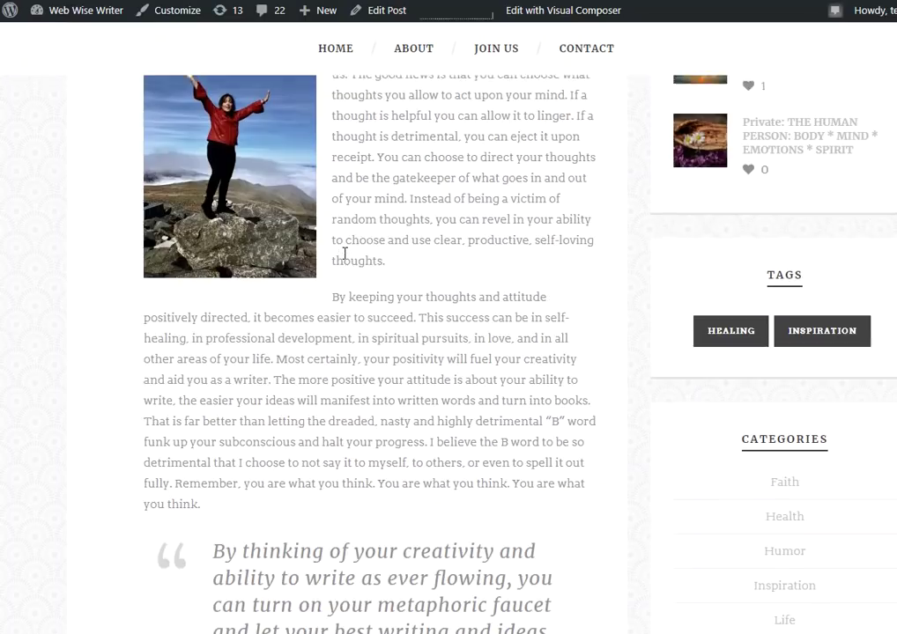
scroll(350, 217, down, 6)
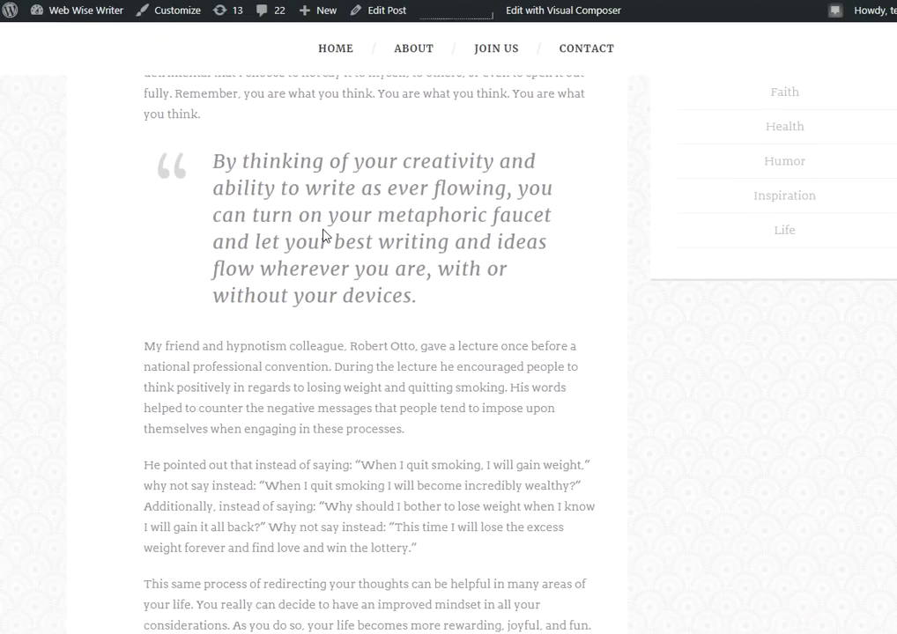
scroll(340, 290, down, 6)
scroll(322, 299, up, 7)
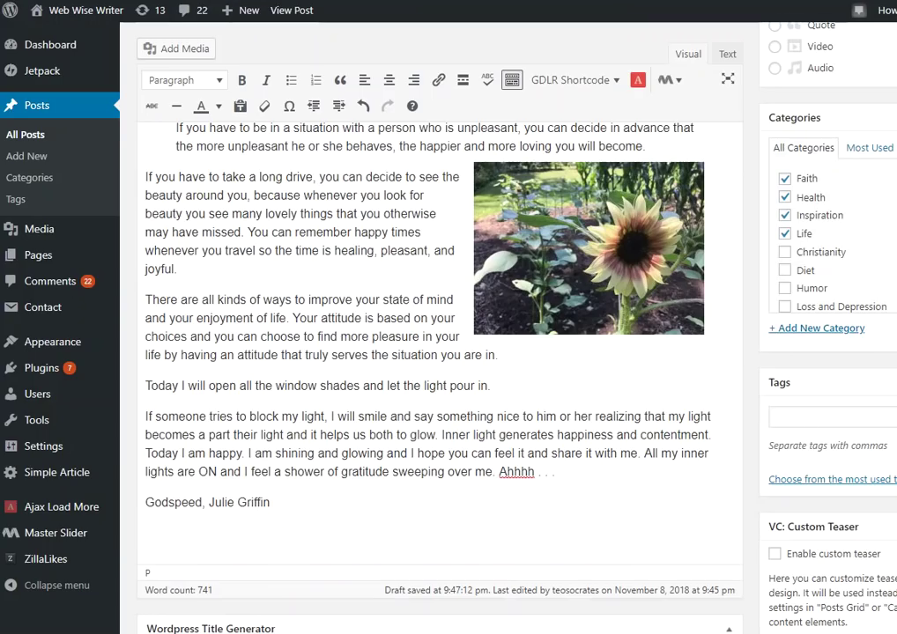
Make the line "Today I will open all the window shades and let the light pour in." bold
drag(516, 385, 142, 386)
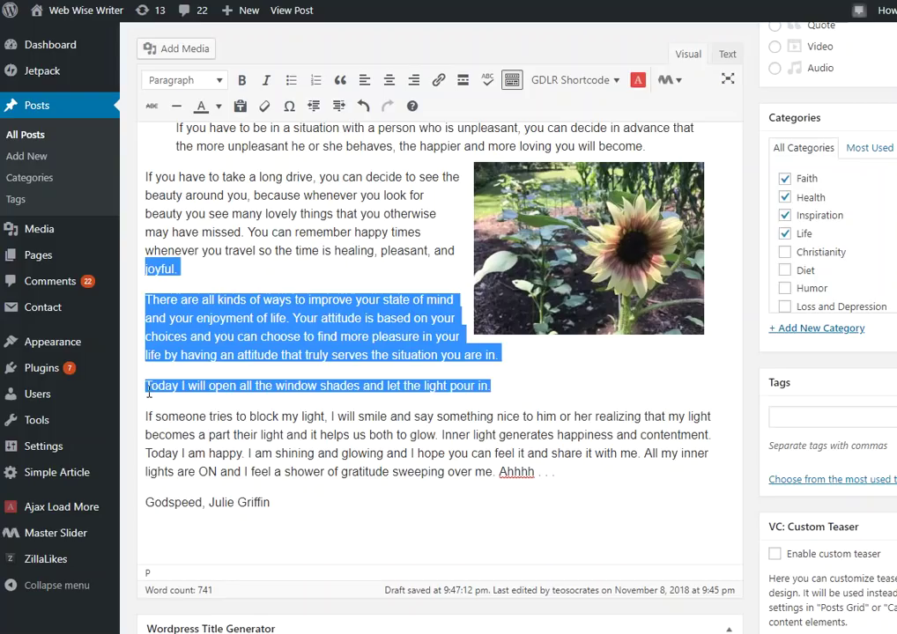
click(144, 387)
drag(494, 388, 148, 396)
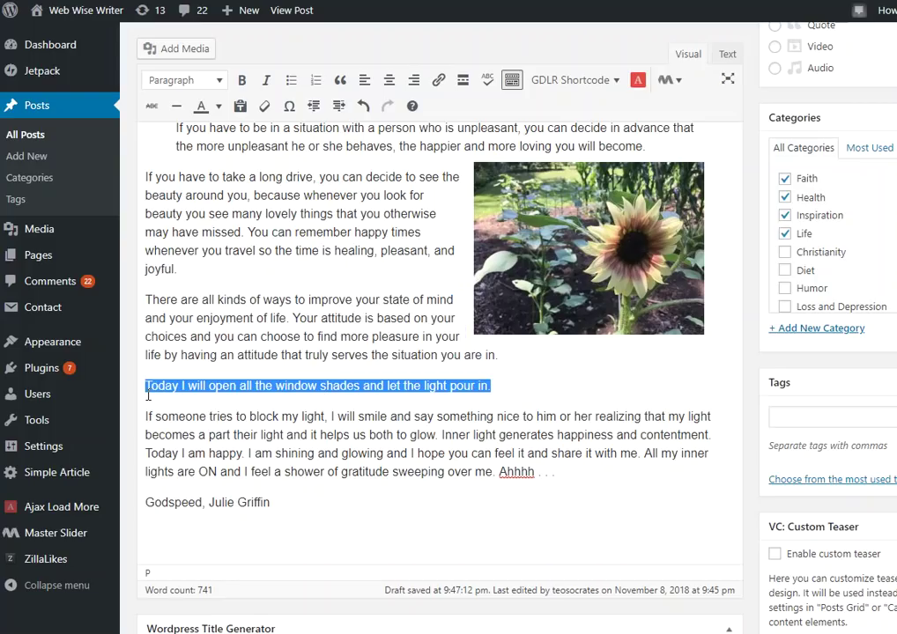
click(241, 80)
Put "This same process of redirecting your thoughts can be helpful in many areas of your life." in its own paragraph and make it bold
scroll(241, 80, up, 3)
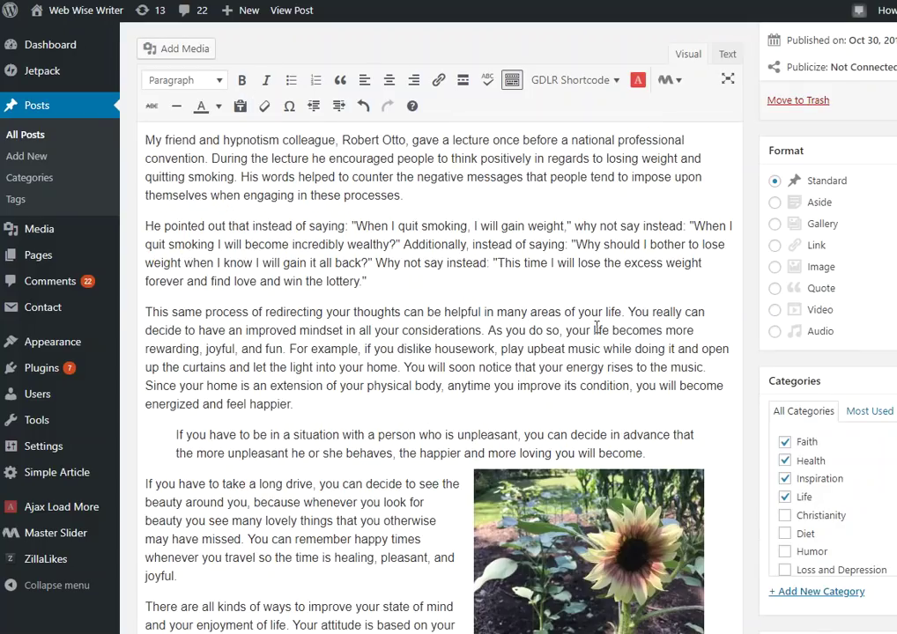
click(627, 313)
key(Return)
drag(627, 300, 146, 297)
click(243, 81)
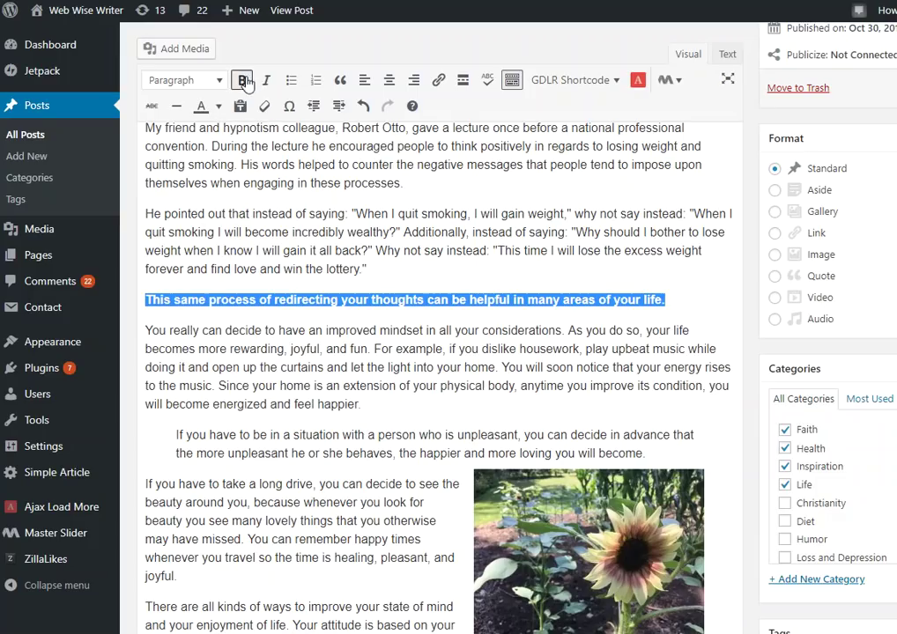
Reload the published post and highlight the bold "This same process" sentence to examine its Tweet and Share options
click(181, 0)
right_click(52, 125)
click(88, 166)
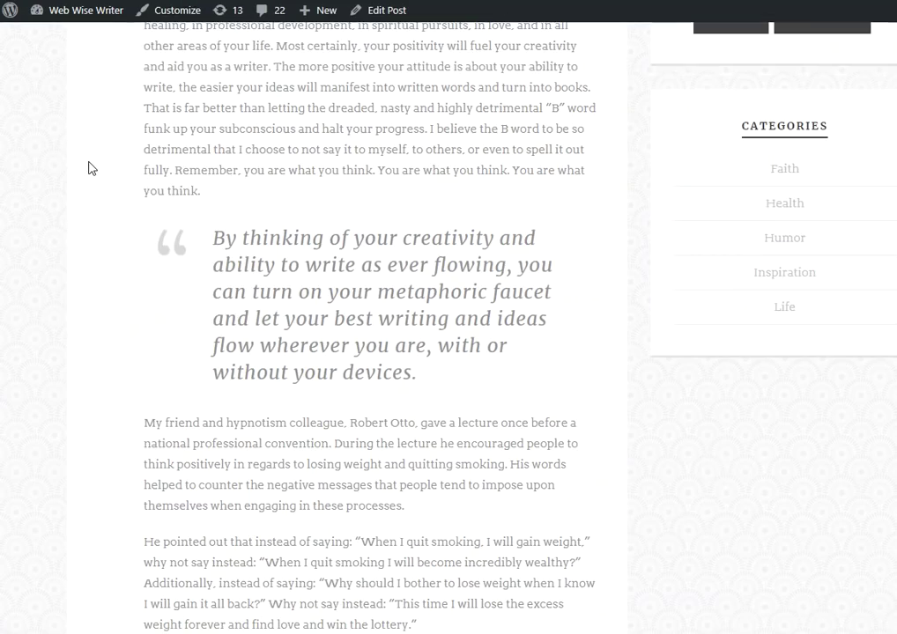
scroll(105, 168, down, 3)
scroll(105, 169, down, 3)
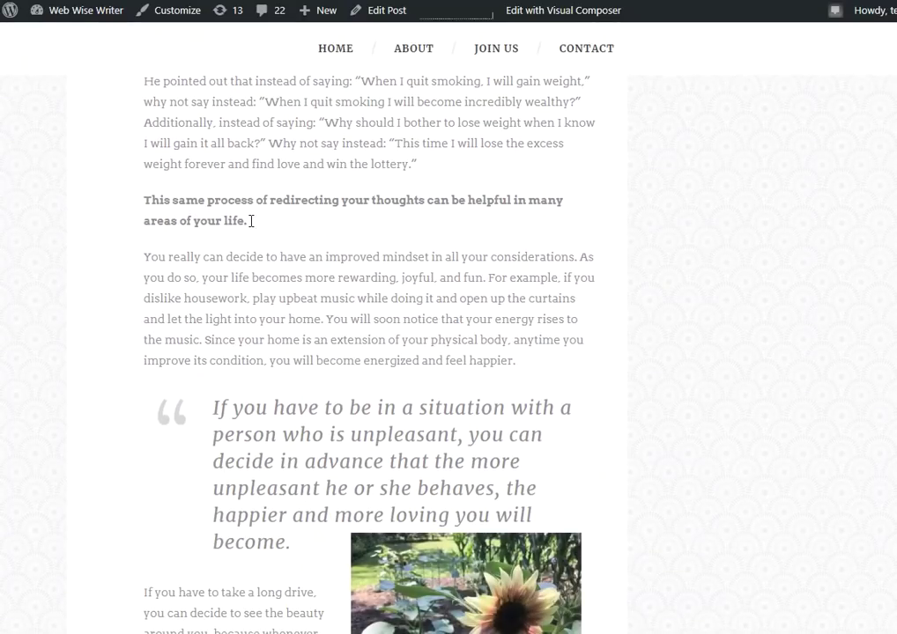
drag(304, 224, 139, 197)
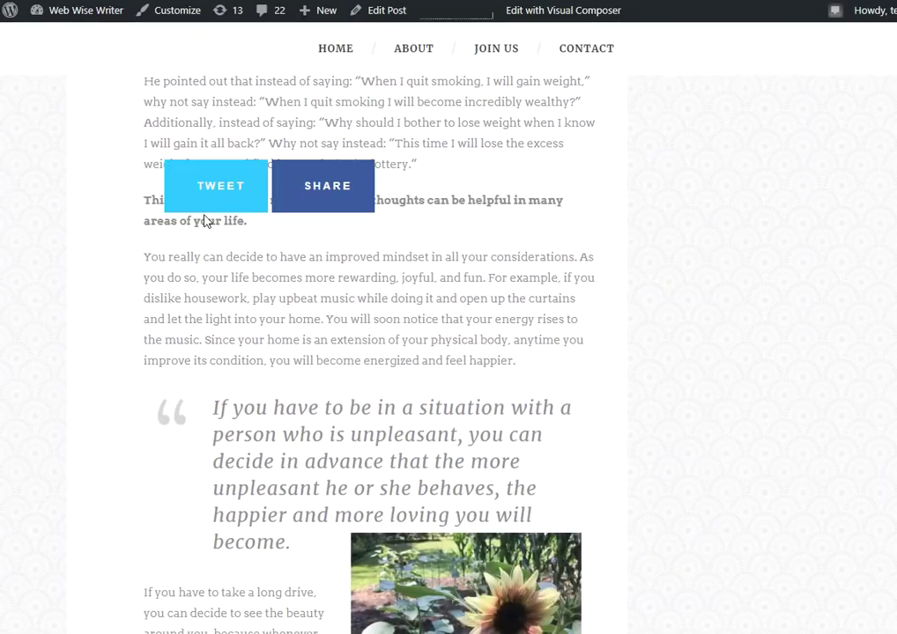
click(237, 254)
click(212, 243)
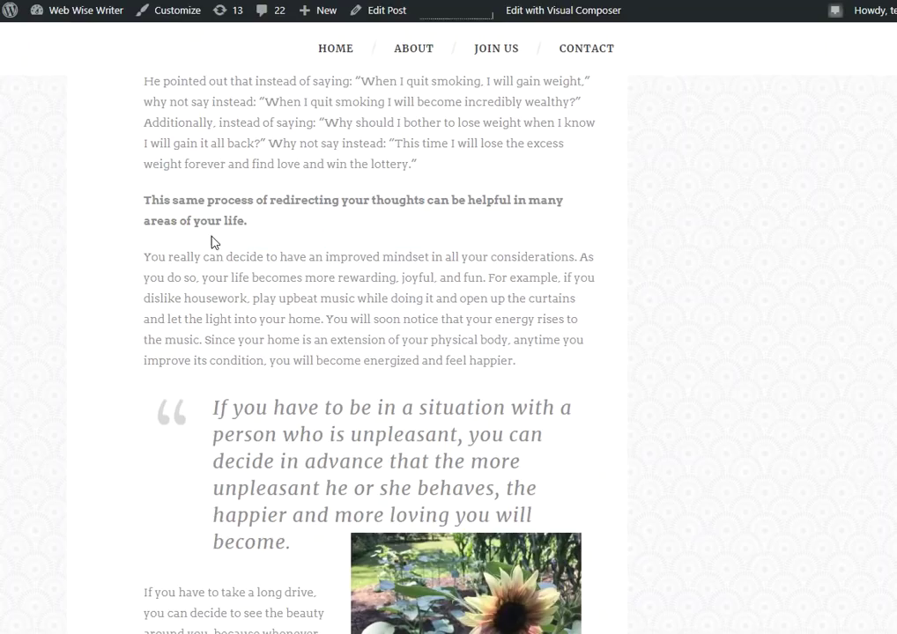
Review the rest of the published post, from the second quote and sunflower image to the bold closing line and signature
scroll(213, 242, down, 5)
scroll(212, 242, down, 1)
scroll(286, 279, up, 1)
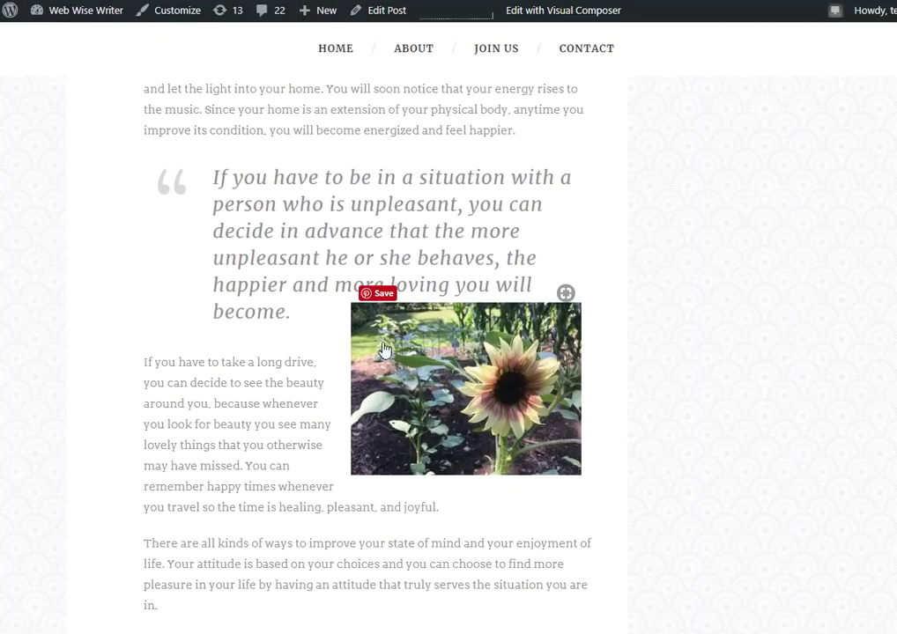
scroll(432, 341, down, 1)
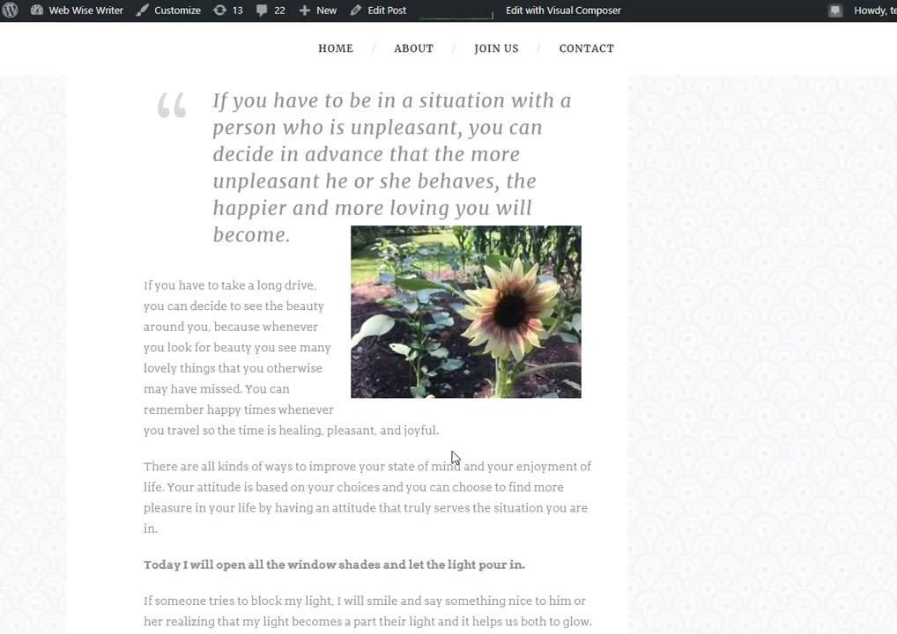
scroll(436, 400, down, 3)
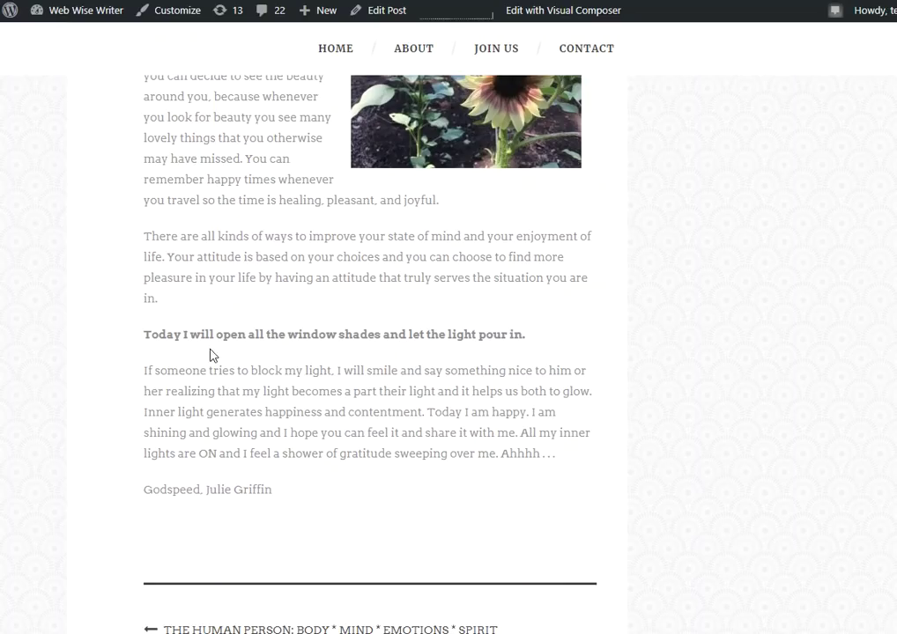
scroll(210, 392, up, 5)
scroll(212, 398, up, 12)
scroll(220, 375, down, 11)
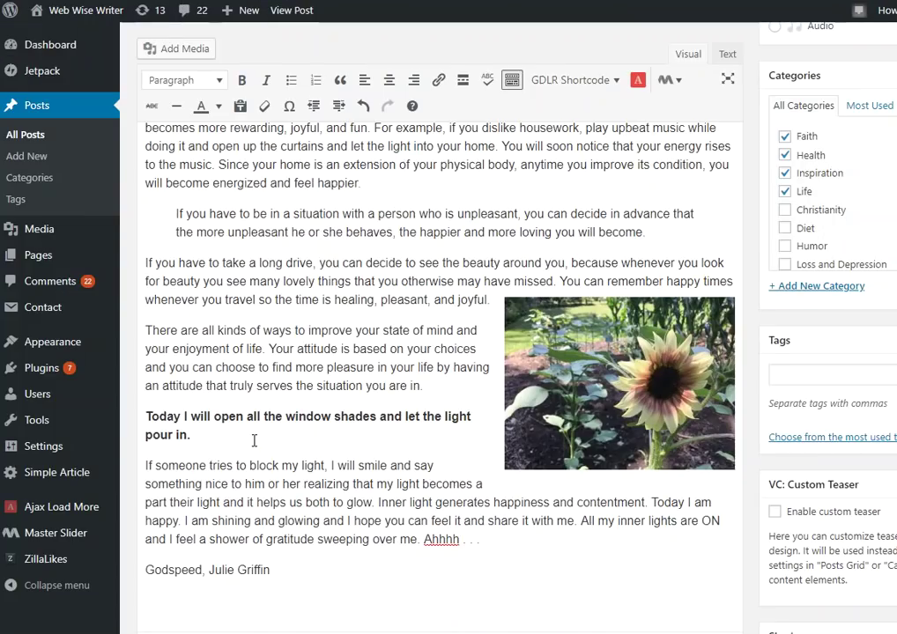
Format the bold line "Today I will open all the window shades and let the light pour in." as Heading 3
drag(191, 435, 150, 417)
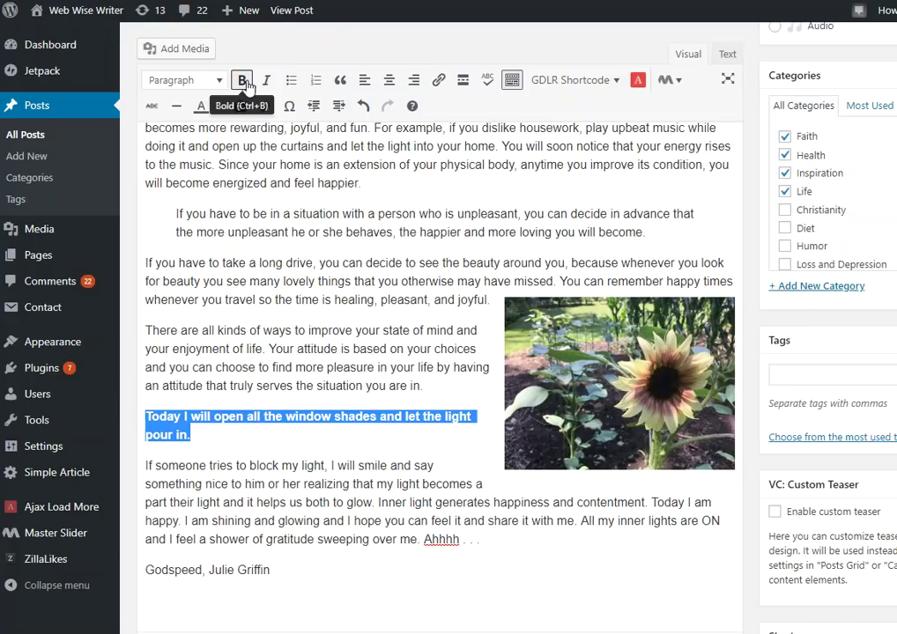
click(218, 106)
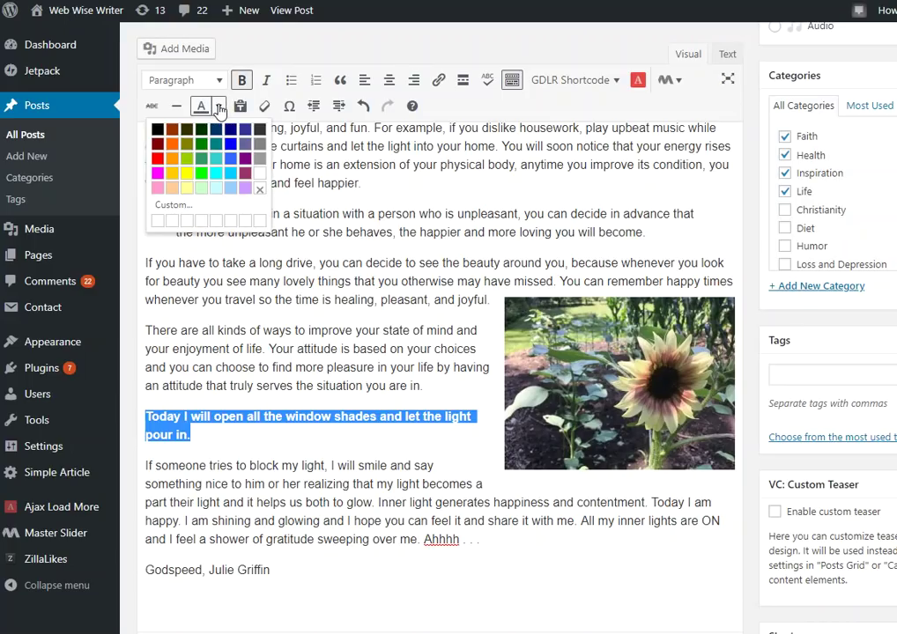
click(219, 107)
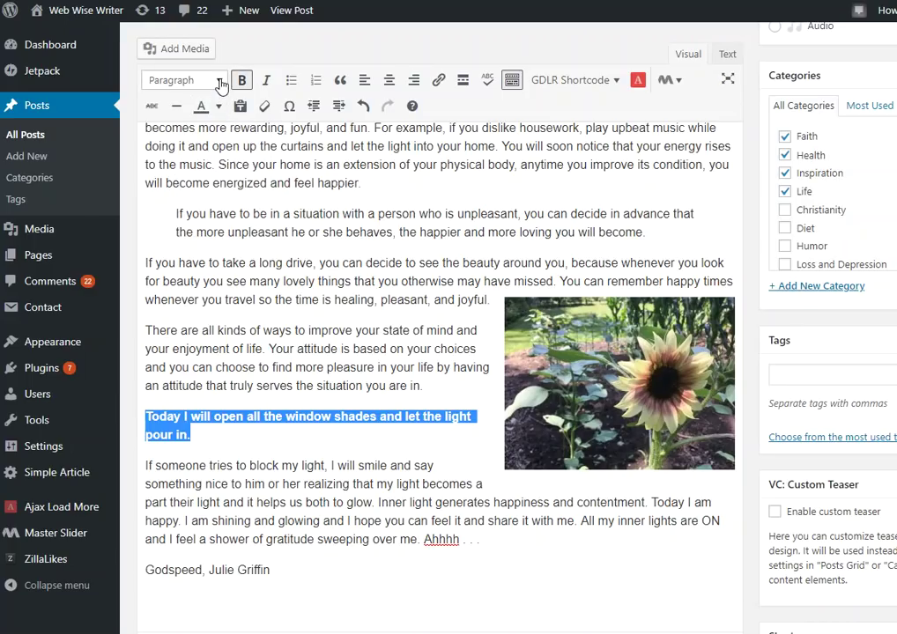
click(220, 81)
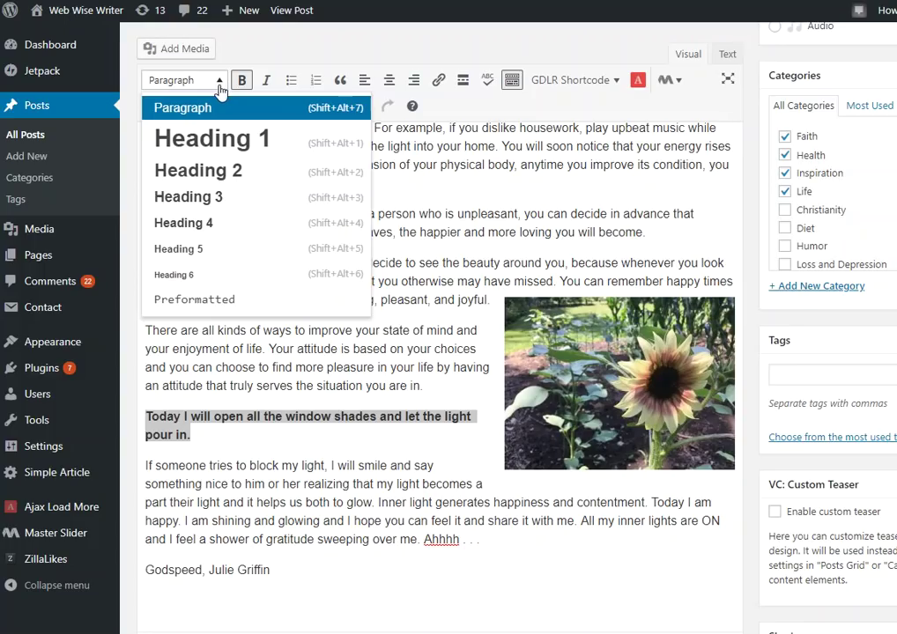
click(218, 197)
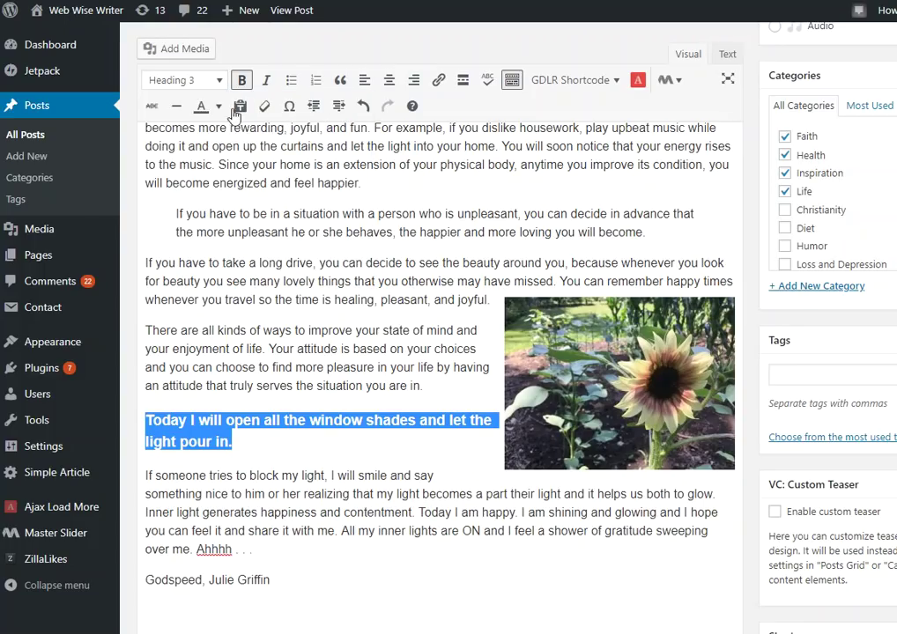
click(282, 211)
scroll(289, 206, up, 3)
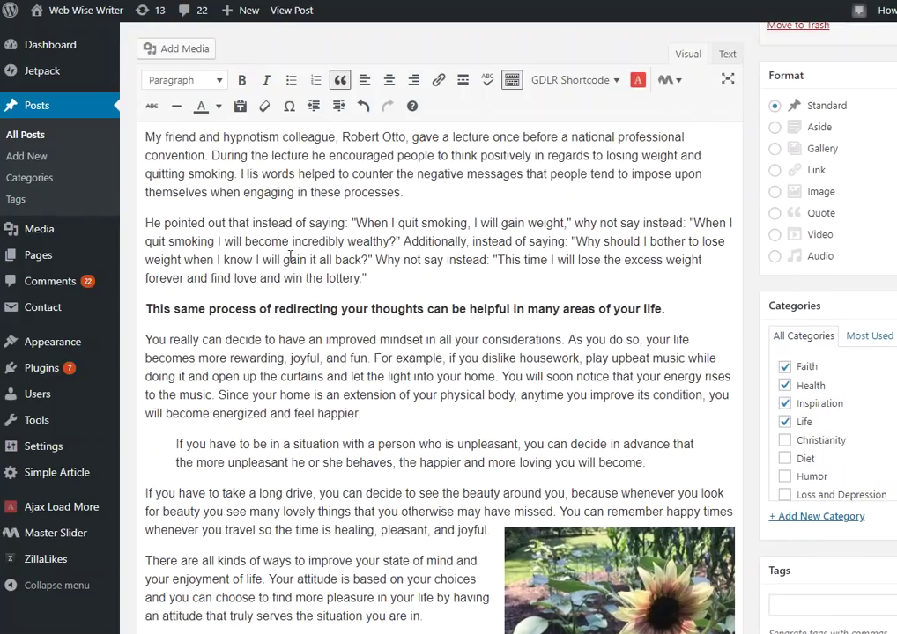
Format the bold line "This same process of redirecting your thoughts can be helpful in many areas of your life." as a heading
drag(698, 314, 134, 302)
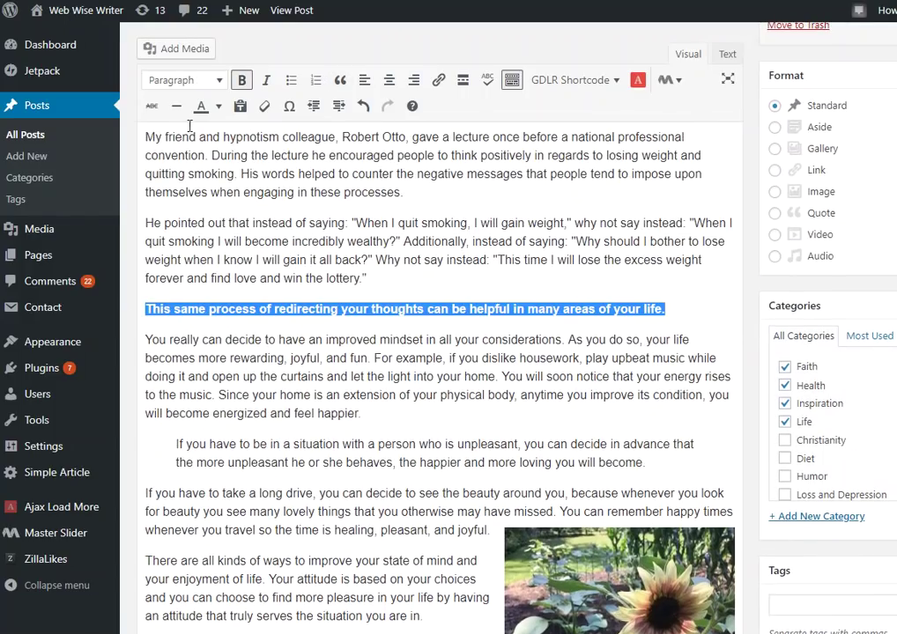
click(212, 81)
click(203, 196)
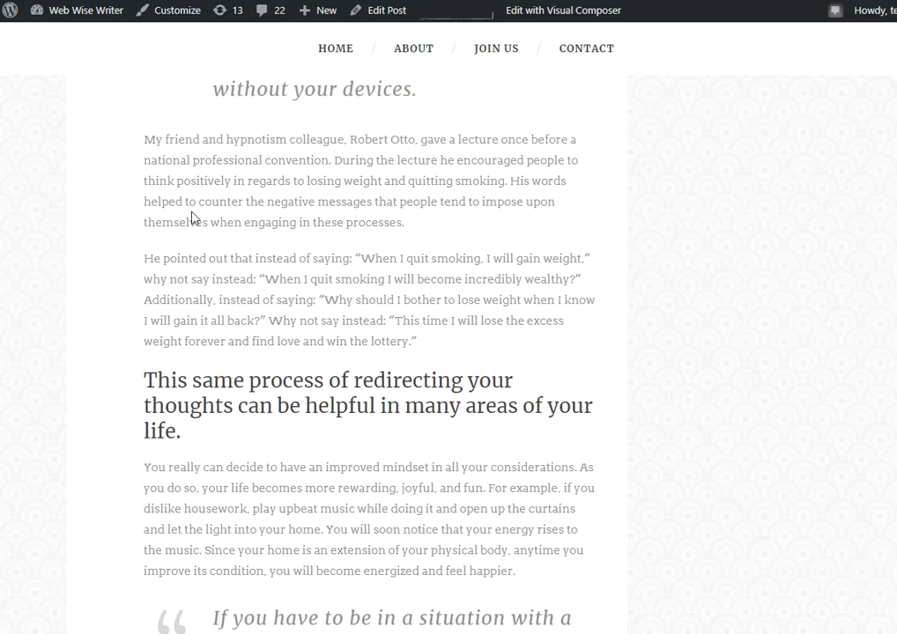
Review the headings in the published post and highlight "Today I will open all the window shades and let the light pour in." beside the sunflower image
scroll(194, 218, down, 3)
scroll(217, 177, down, 6)
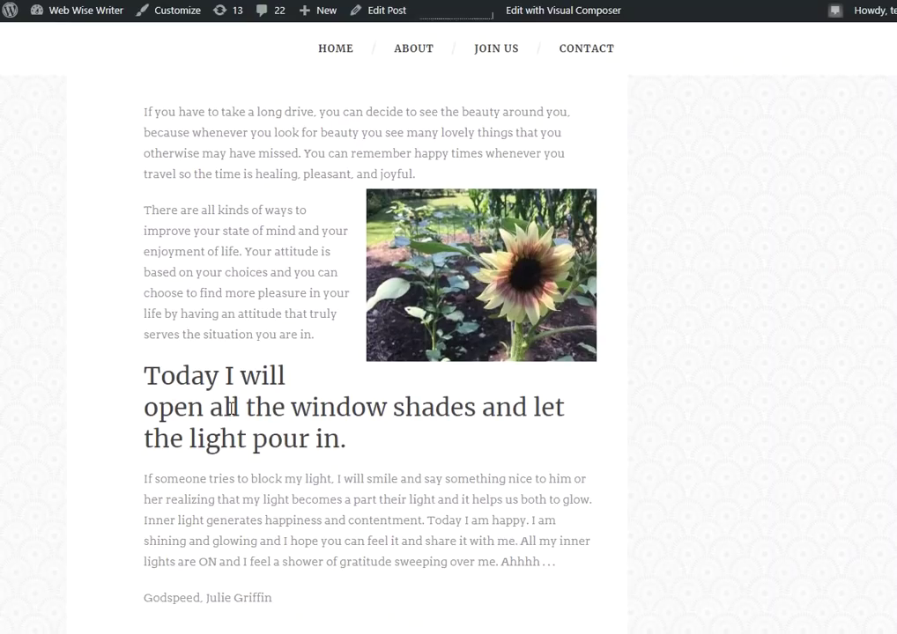
drag(144, 376, 362, 438)
scroll(292, 423, up, 1)
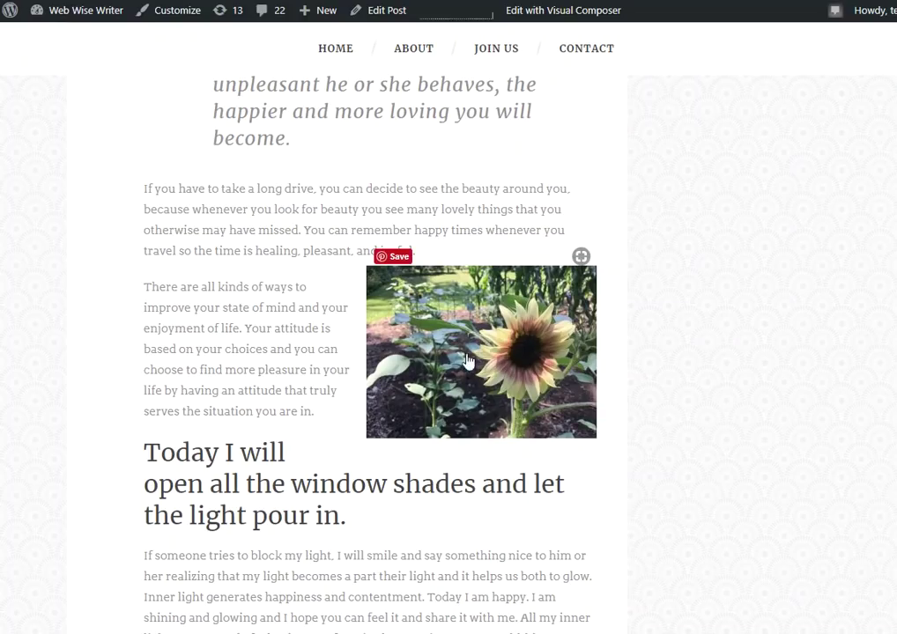
scroll(469, 367, up, 1)
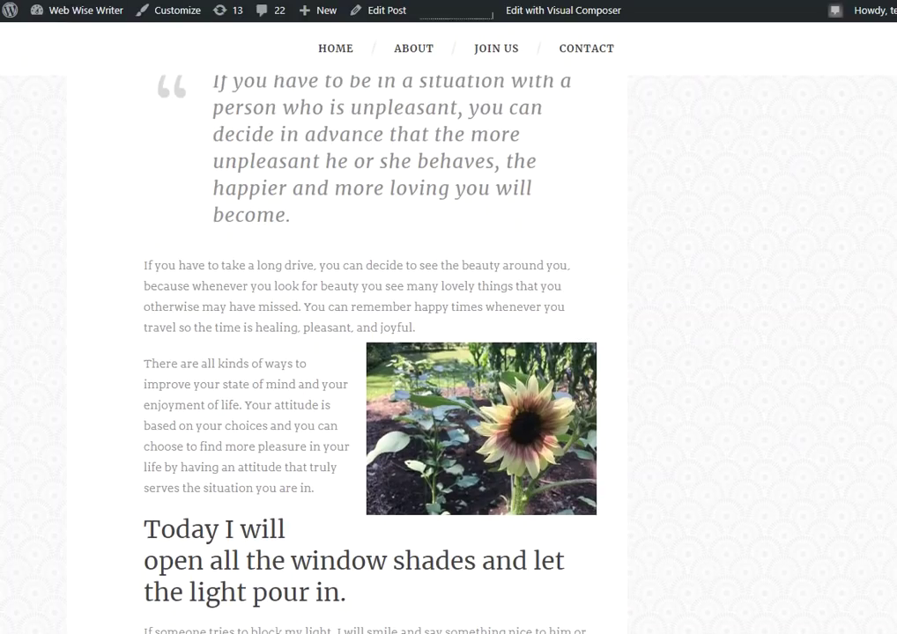
scroll(200, 241, up, 10)
scroll(255, 299, up, 8)
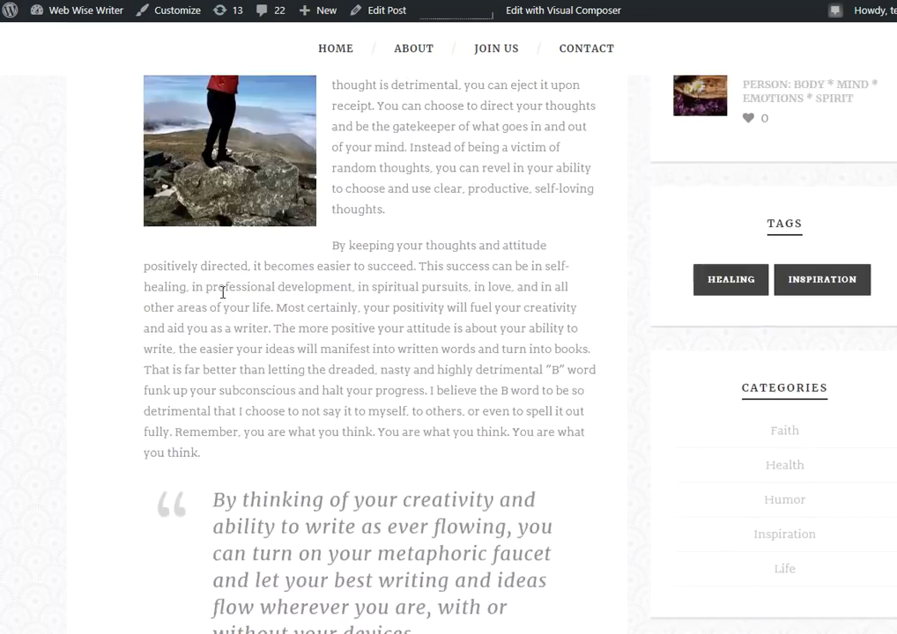
Review the whole published post, including its title, opening photo, both quotes, headings, sunflower image spacing and signature
scroll(404, 303, down, 5)
scroll(403, 303, down, 3)
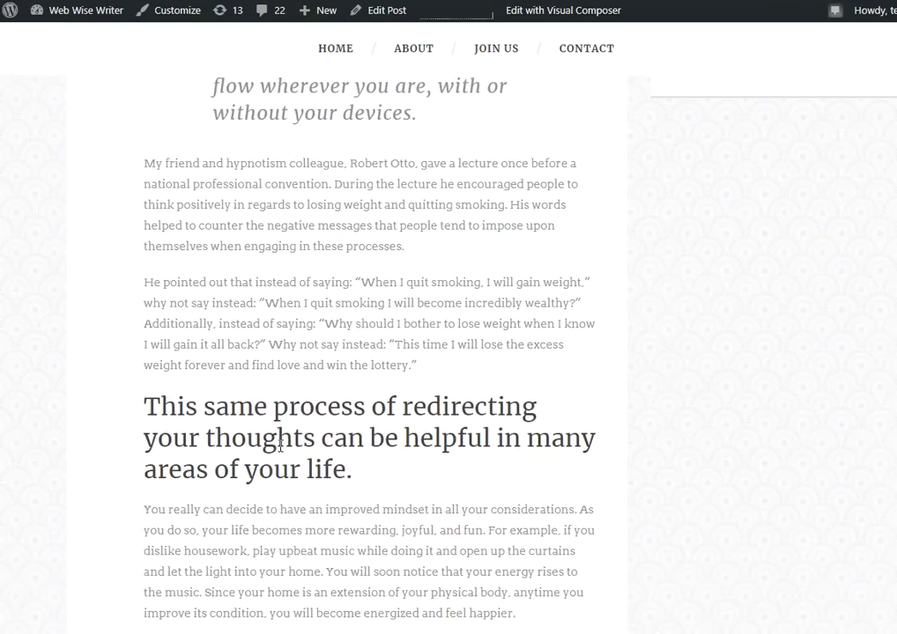
scroll(280, 440, down, 3)
scroll(281, 439, down, 2)
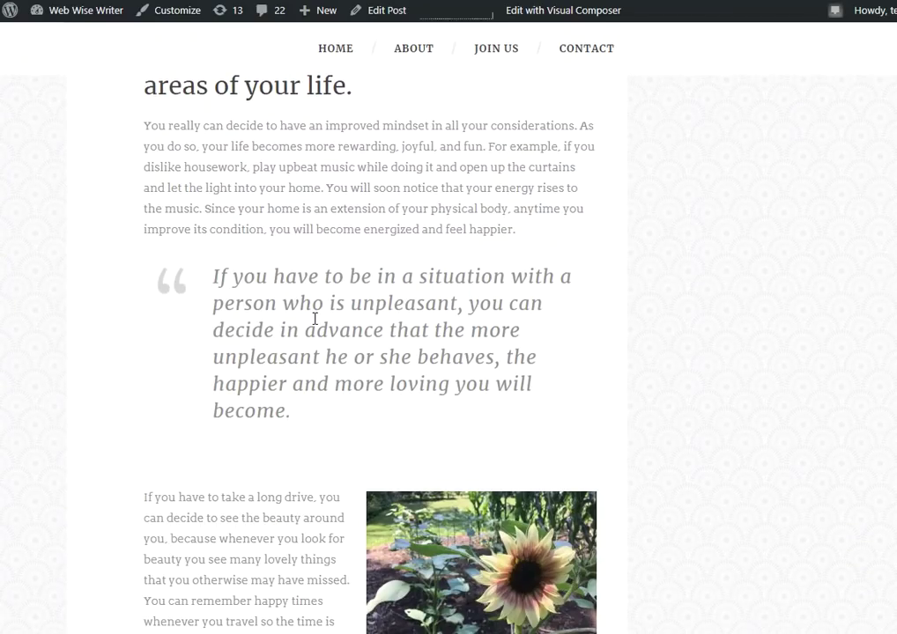
scroll(314, 319, down, 3)
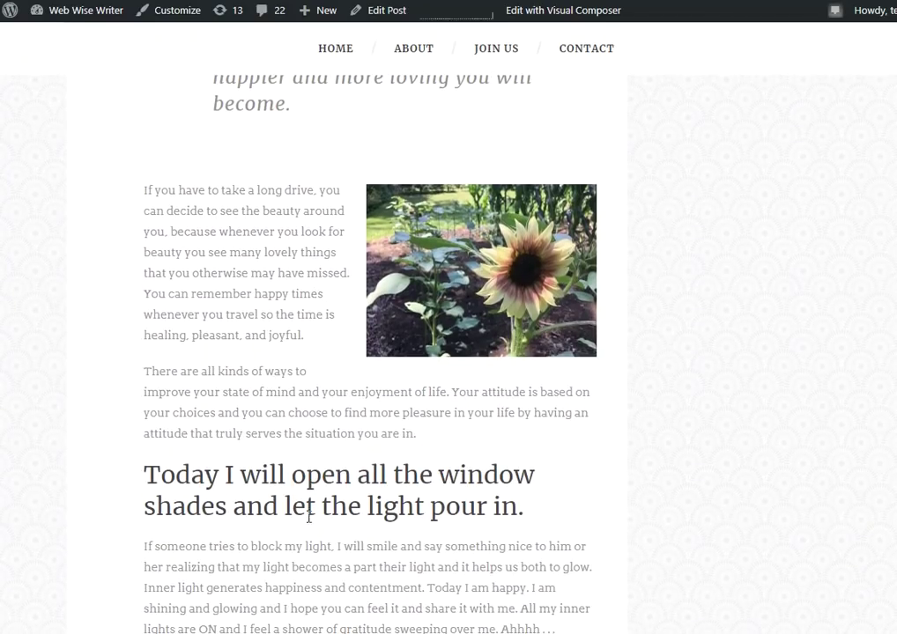
scroll(293, 462, down, 2)
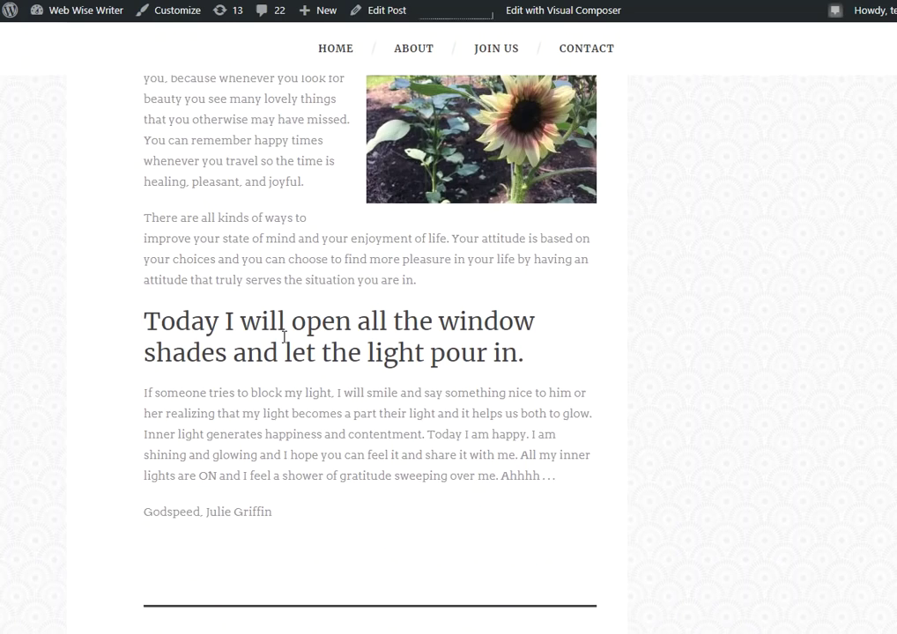
scroll(286, 181, up, 15)
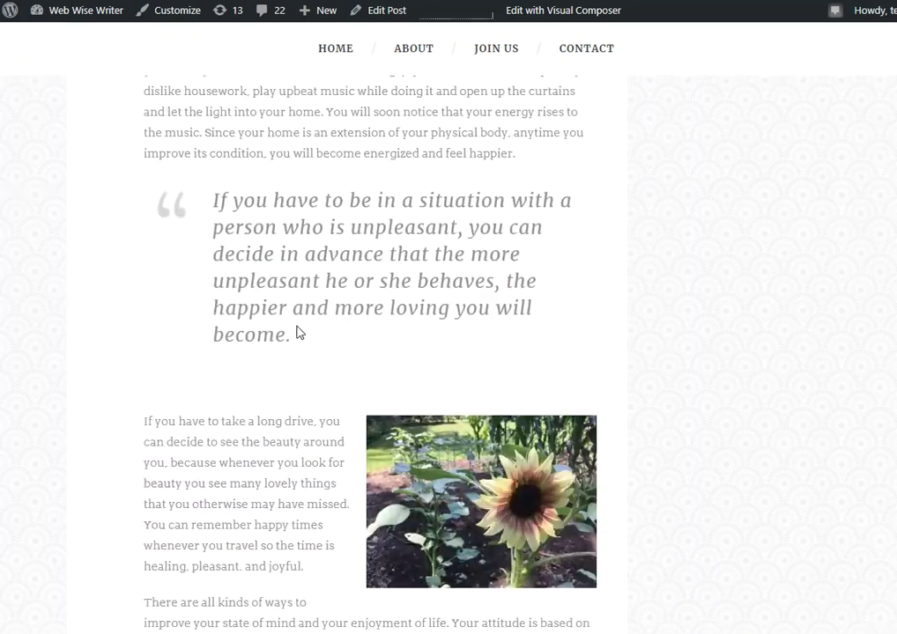
scroll(502, 352, up, 5)
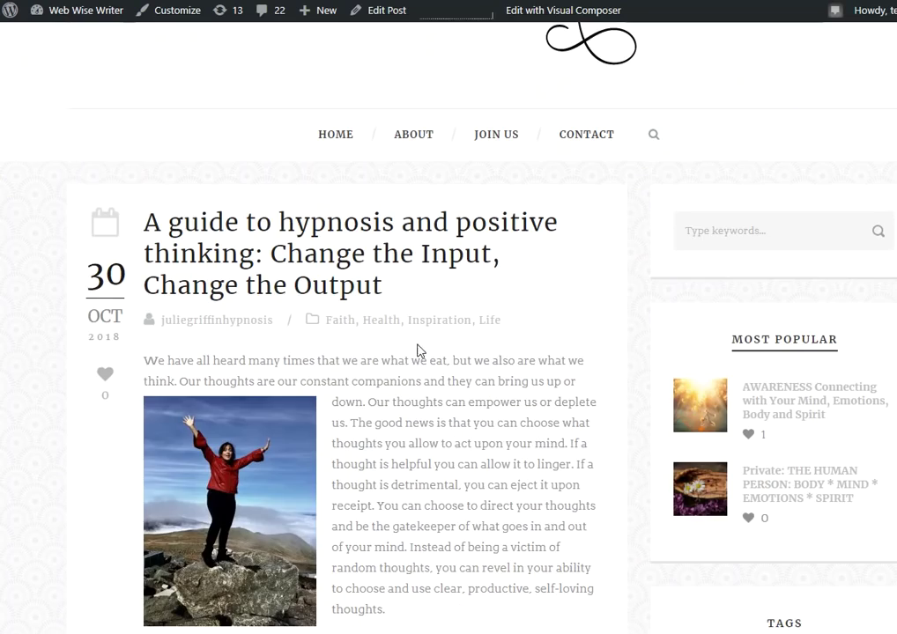
scroll(421, 377, down, 2)
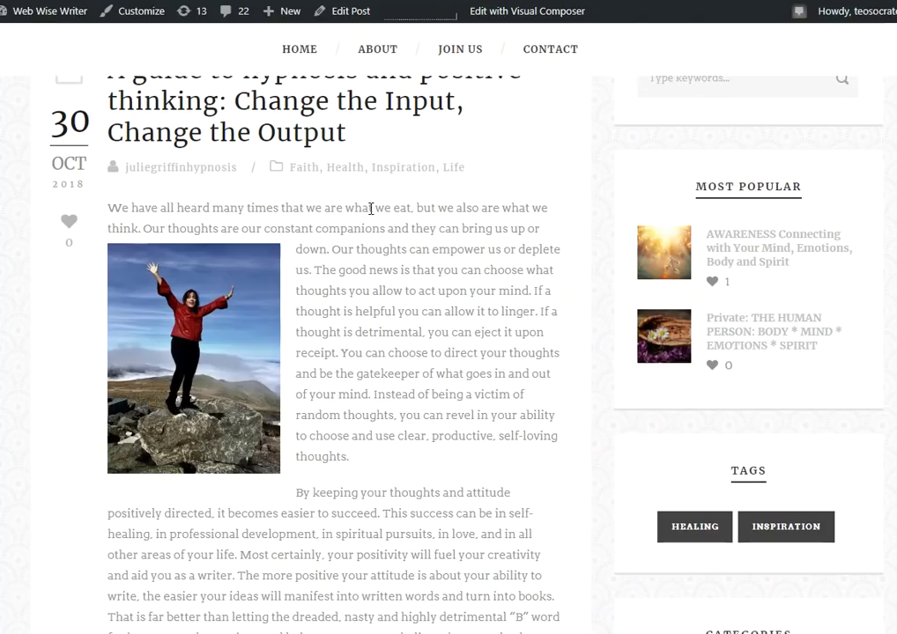
scroll(373, 207, up, 3)
scroll(291, 339, down, 10)
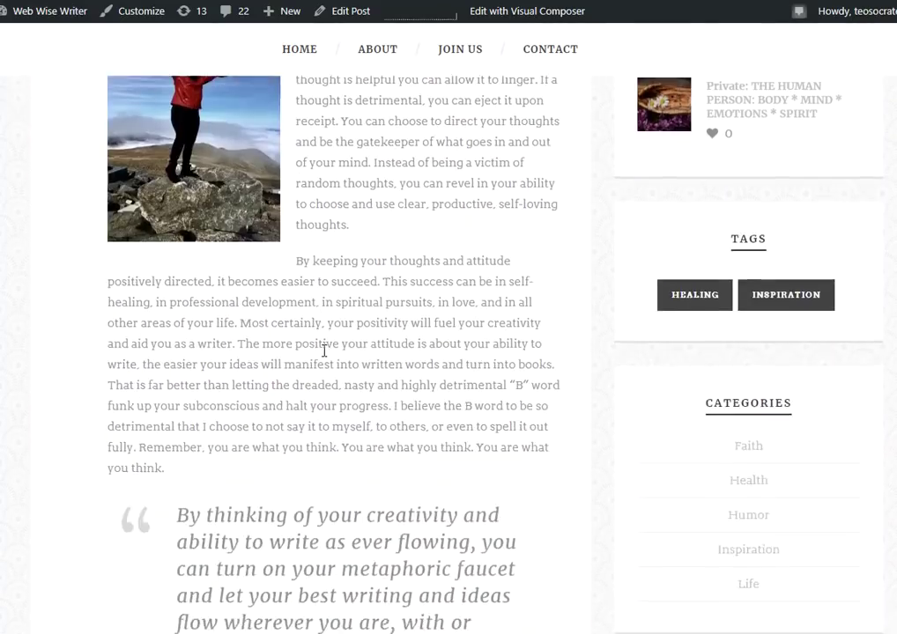
scroll(300, 321, up, 12)
scroll(307, 326, down, 3)
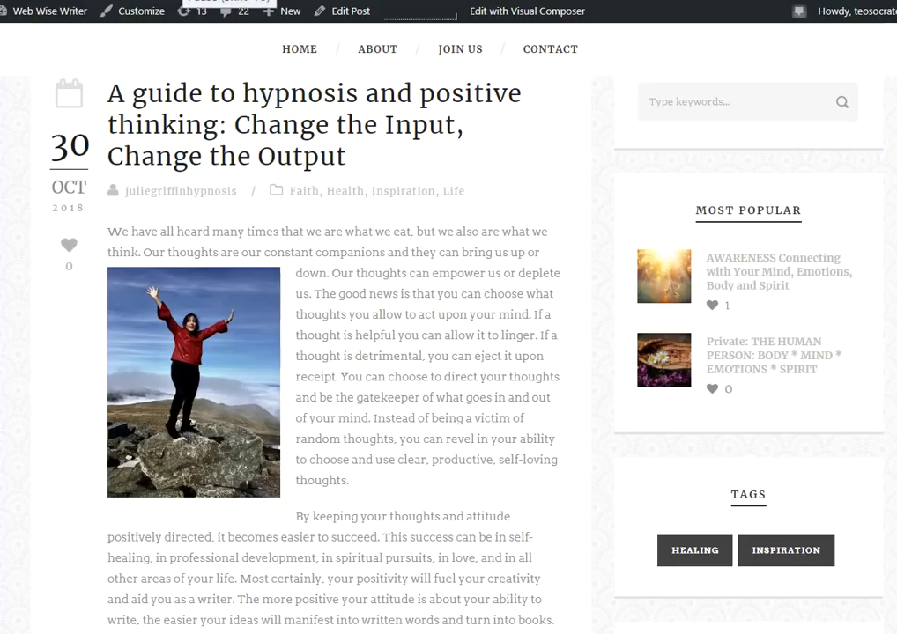
scroll(406, 438, down, 1)
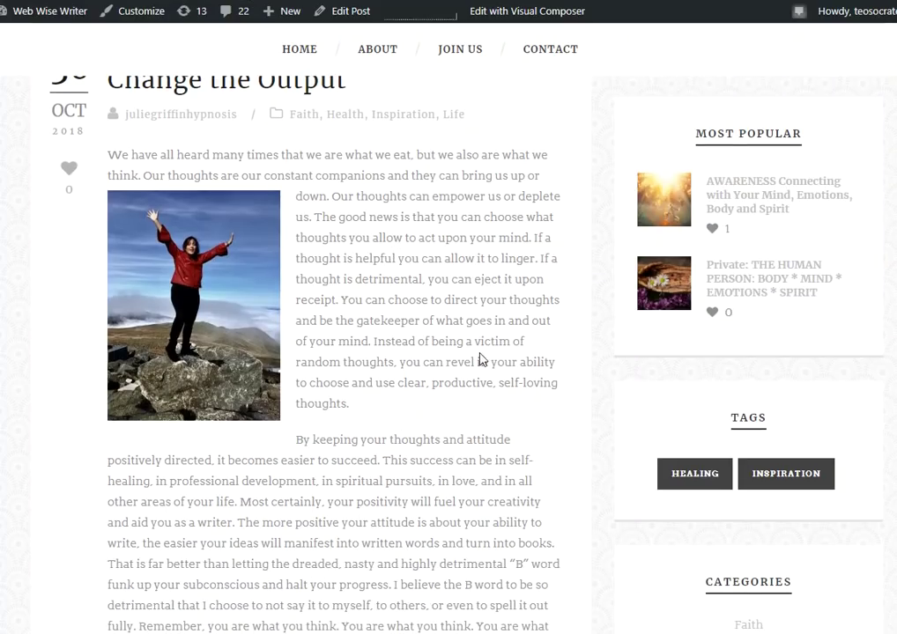
Highlight "random thoughts" and "improved mindset" in the published post to examine the Tweet and Share options, and review the closing paragraphs
drag(473, 342, 394, 368)
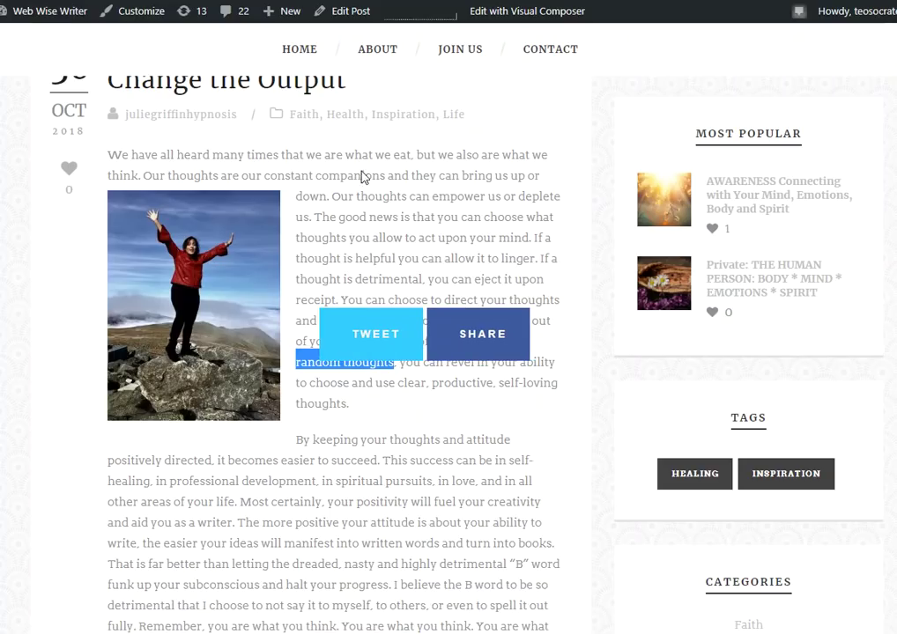
click(235, 10)
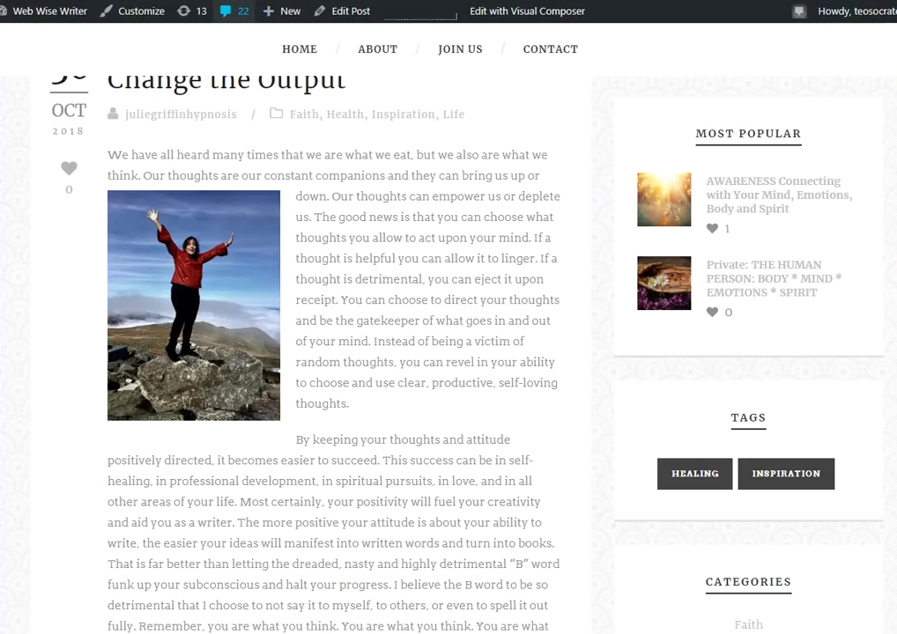
scroll(334, 352, down, 10)
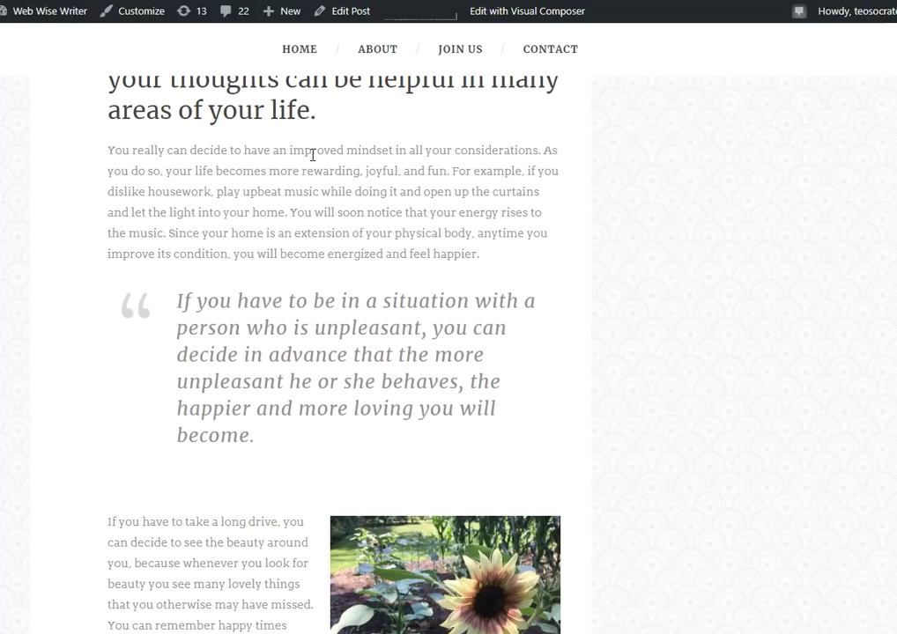
drag(288, 151, 394, 151)
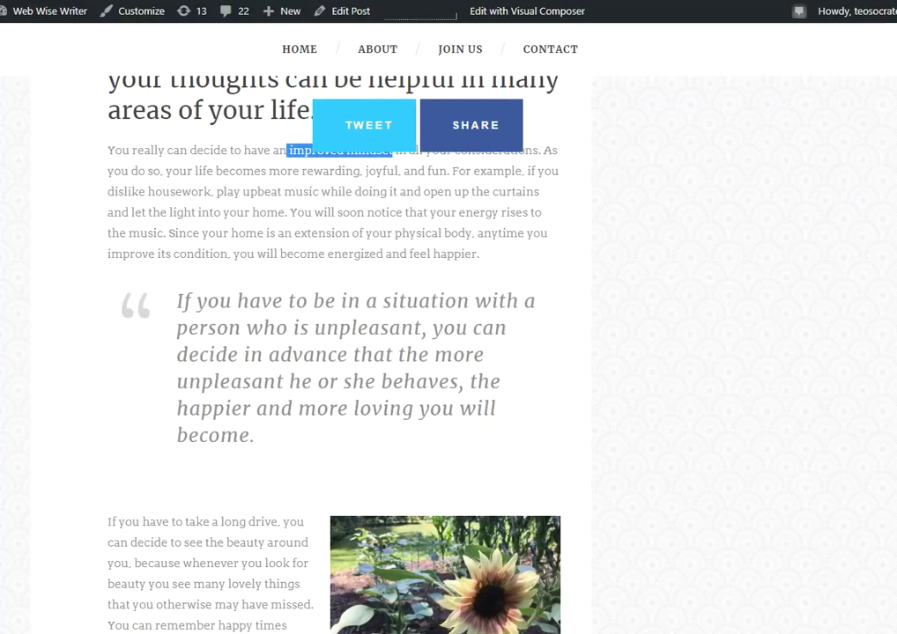
click(310, 225)
scroll(409, 221, down, 5)
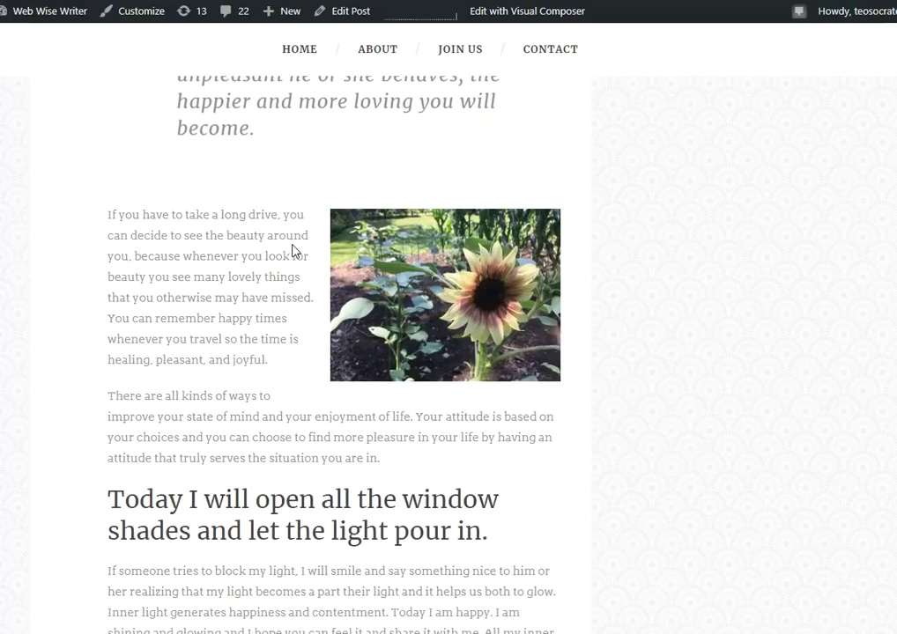
scroll(318, 315, up, 2)
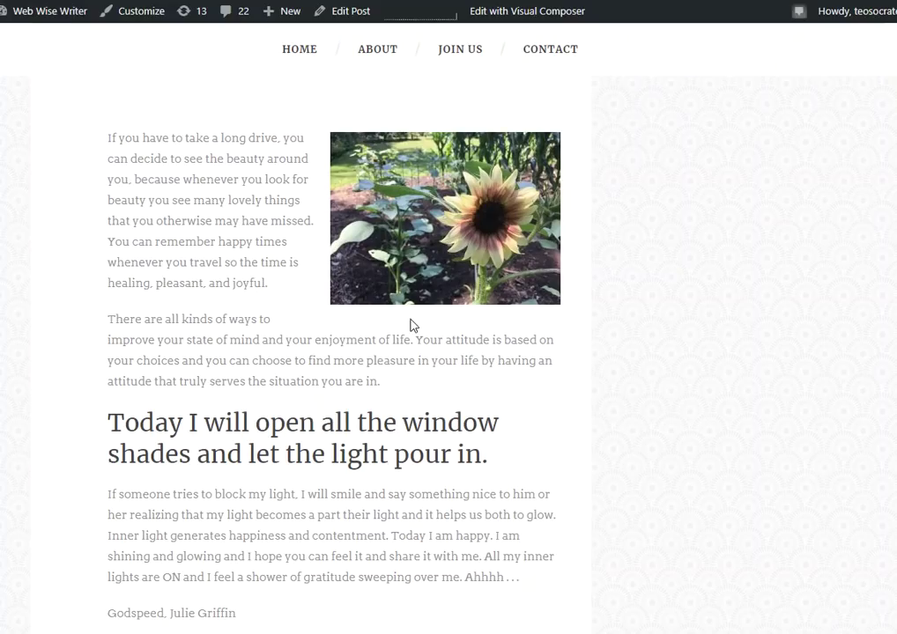
scroll(265, 342, down, 1)
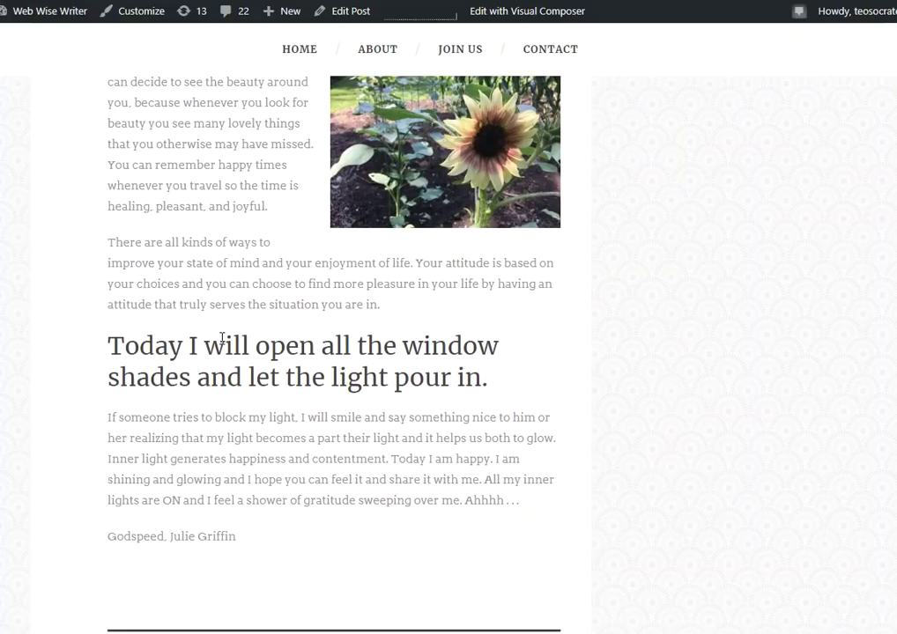
scroll(222, 338, up, 1)
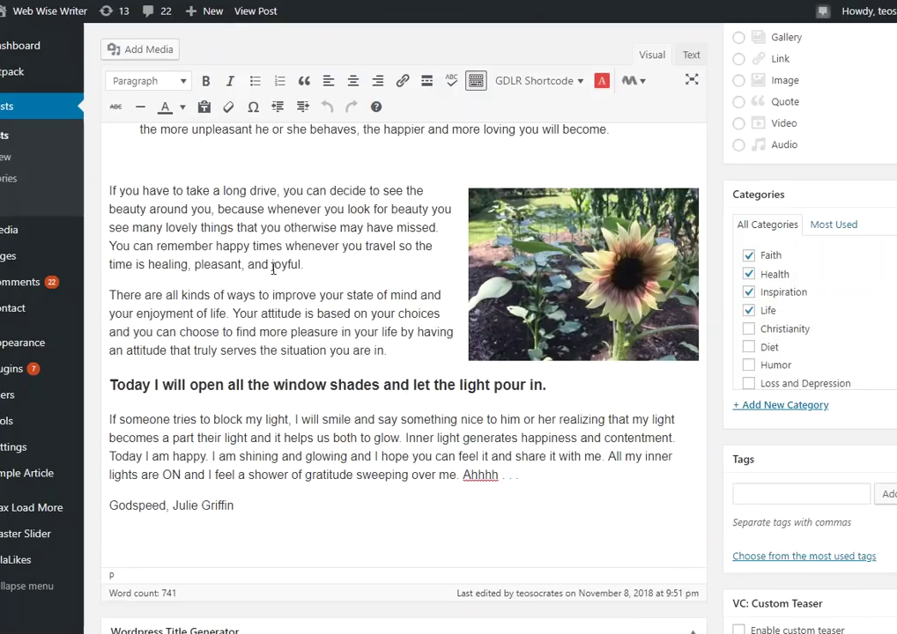
drag(258, 504, 173, 506)
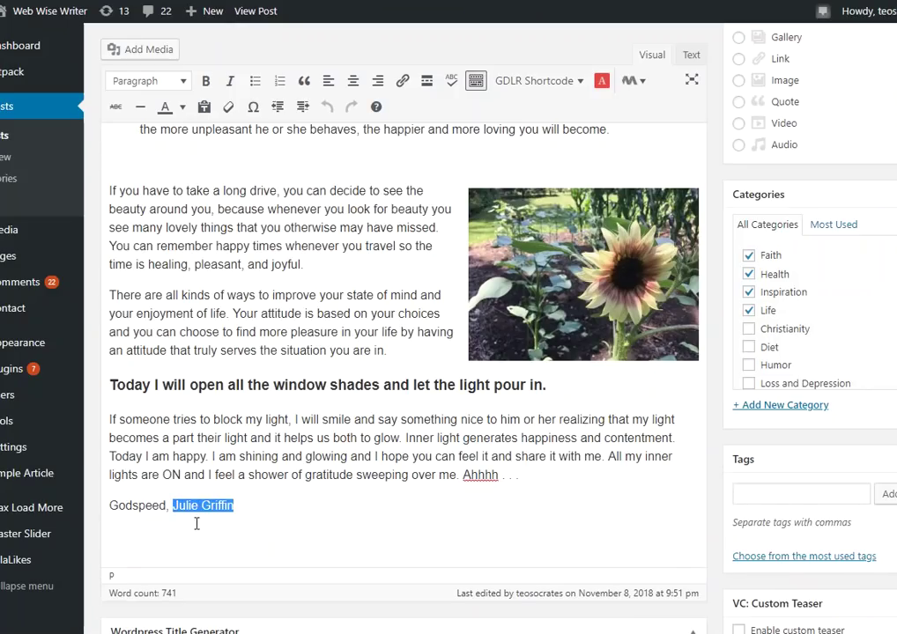
click(402, 80)
text(https://www.hypnosistoday.com/)
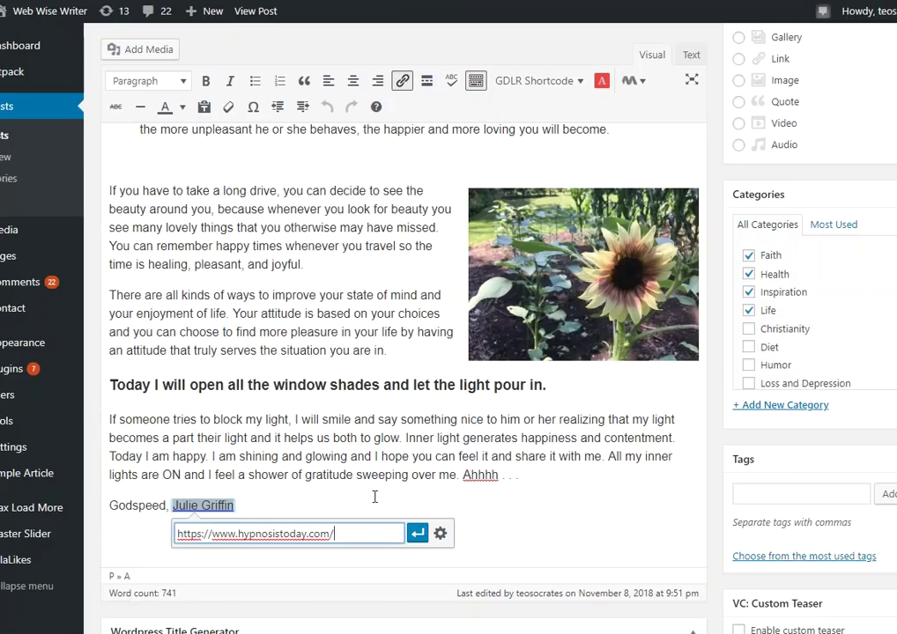
click(417, 533)
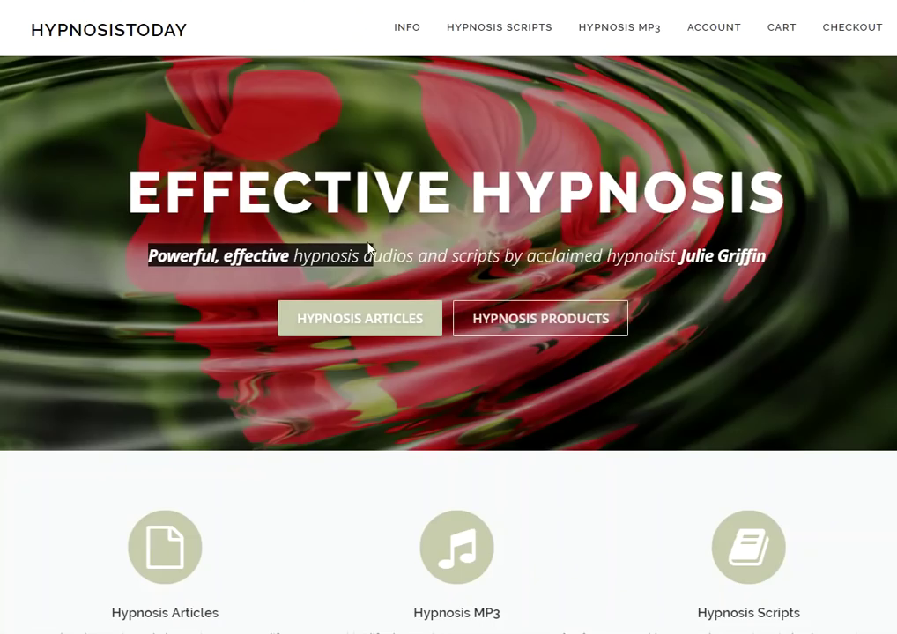
Highlight the "Powerful, effective hypnosis audios and scripts" tagline on the HypnosisToday home page
click(315, 197)
drag(148, 257, 765, 258)
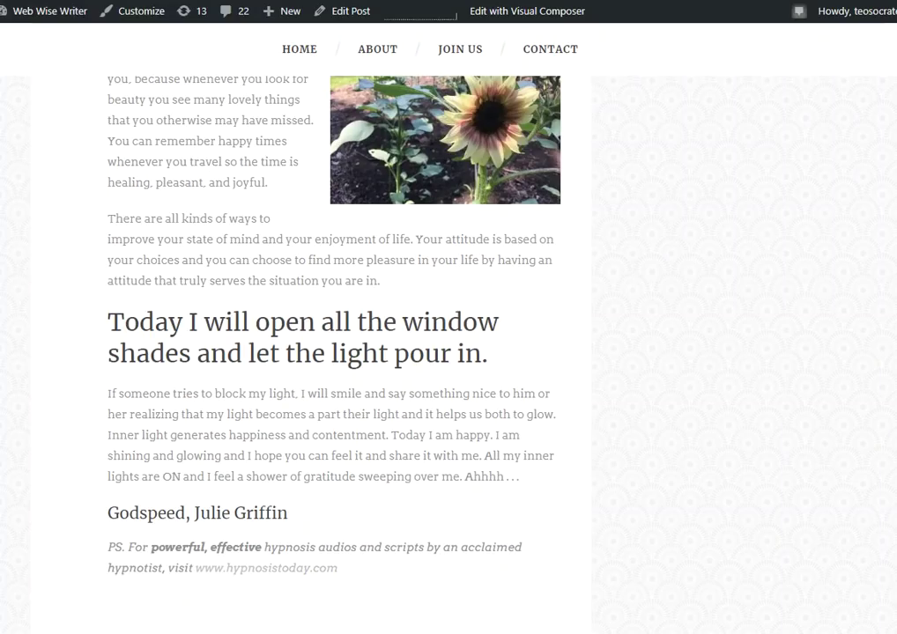
drag(296, 517, 104, 520)
click(236, 434)
scroll(242, 509, up, 5)
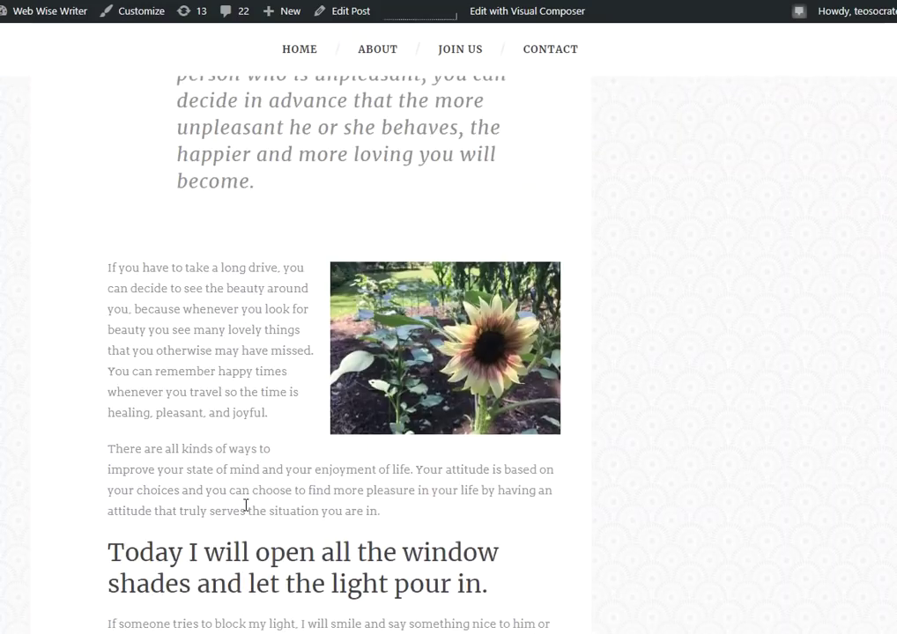
scroll(238, 516, down, 6)
scroll(236, 467, up, 10)
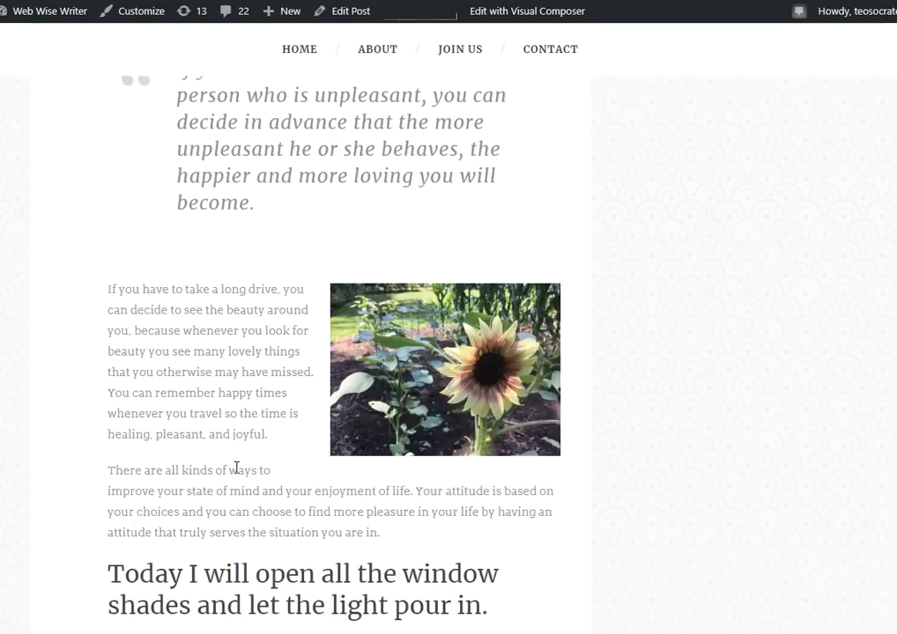
scroll(216, 385, up, 9)
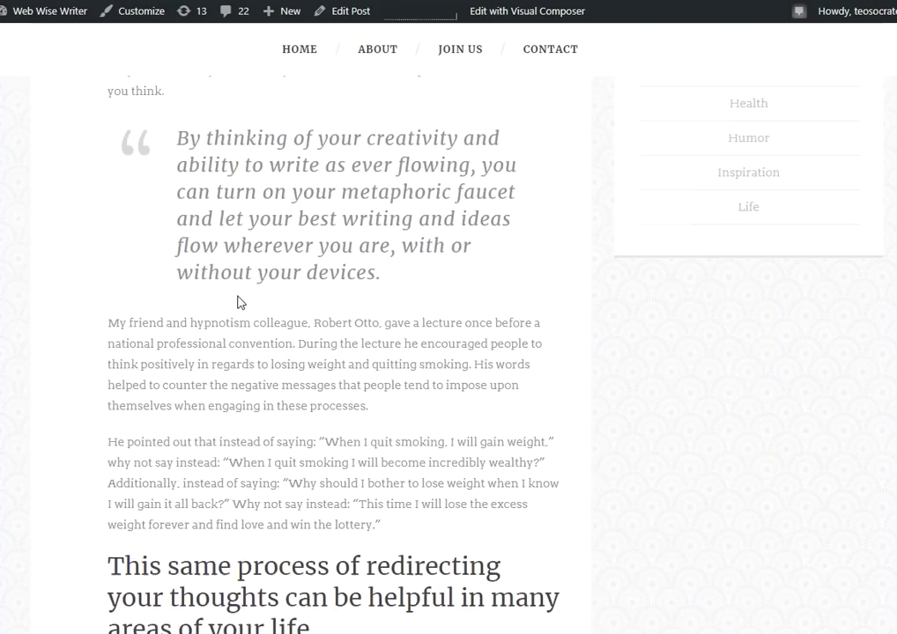
scroll(303, 386, down, 9)
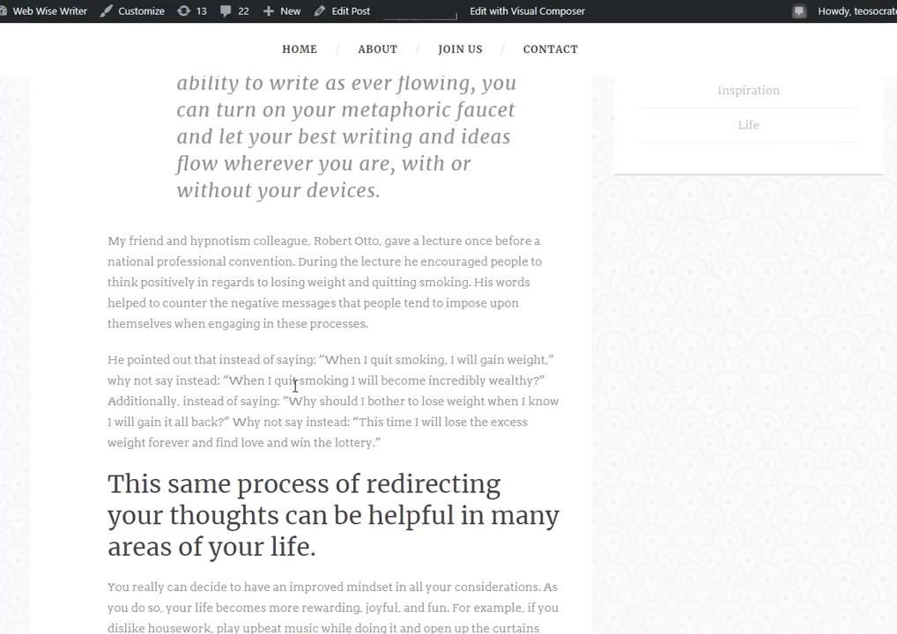
scroll(236, 370, down, 3)
scroll(222, 325, up, 1)
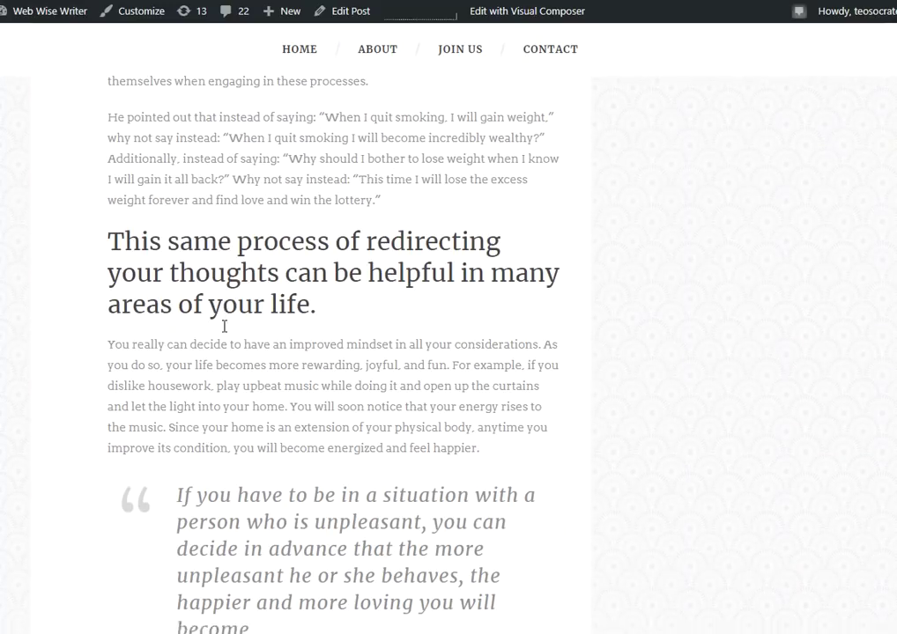
scroll(202, 365, down, 3)
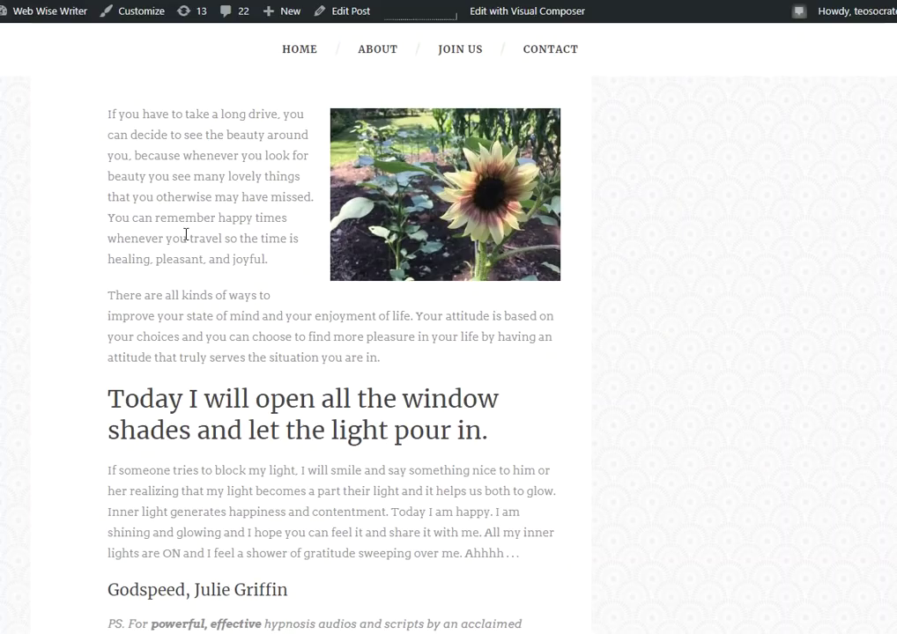
scroll(186, 234, down, 3)
scroll(236, 269, up, 1)
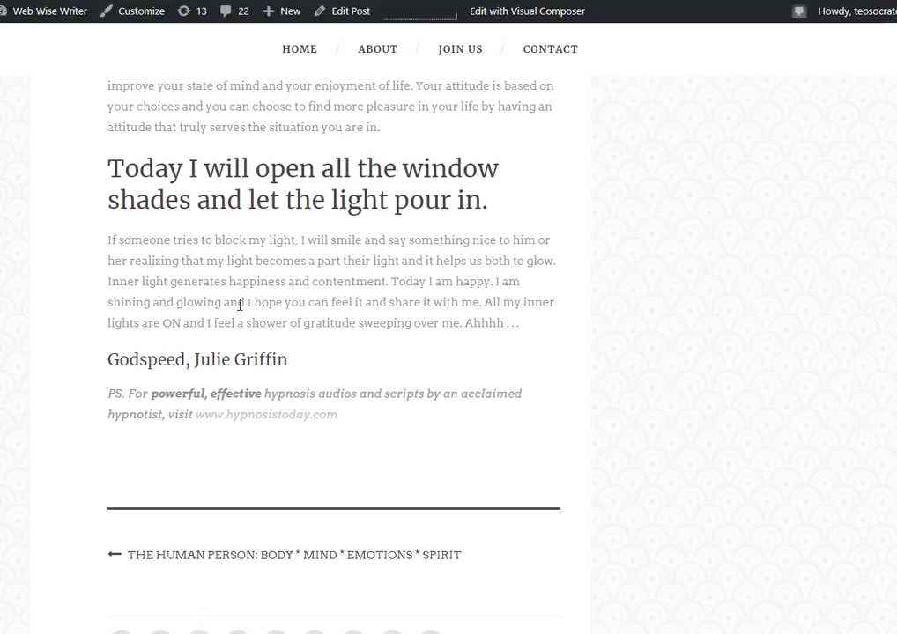
Highlight the "Godspeed" signature in the published post and review the share icons and About Post Author biography below it
drag(296, 361, 110, 370)
click(179, 281)
scroll(301, 440, down, 4)
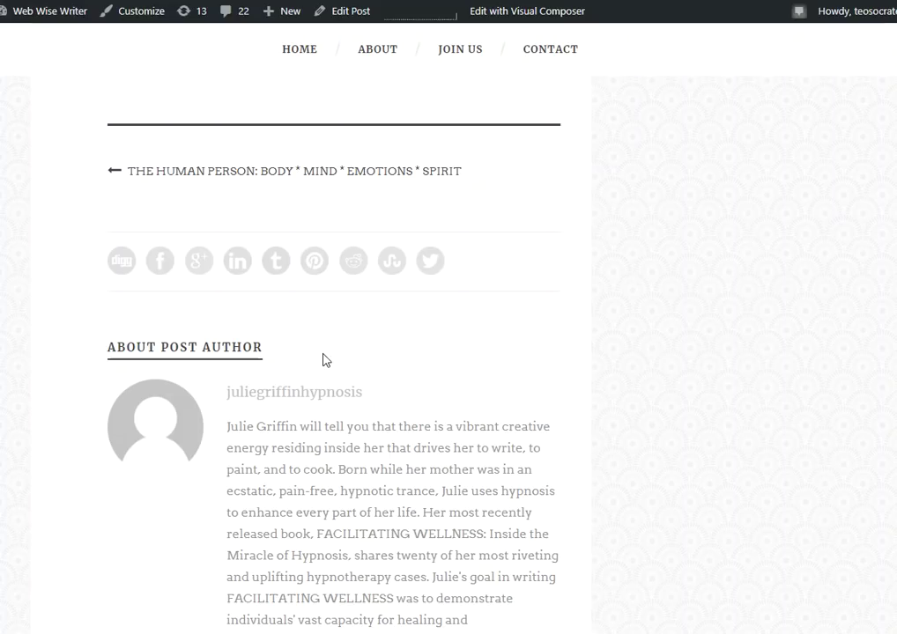
scroll(378, 577, down, 3)
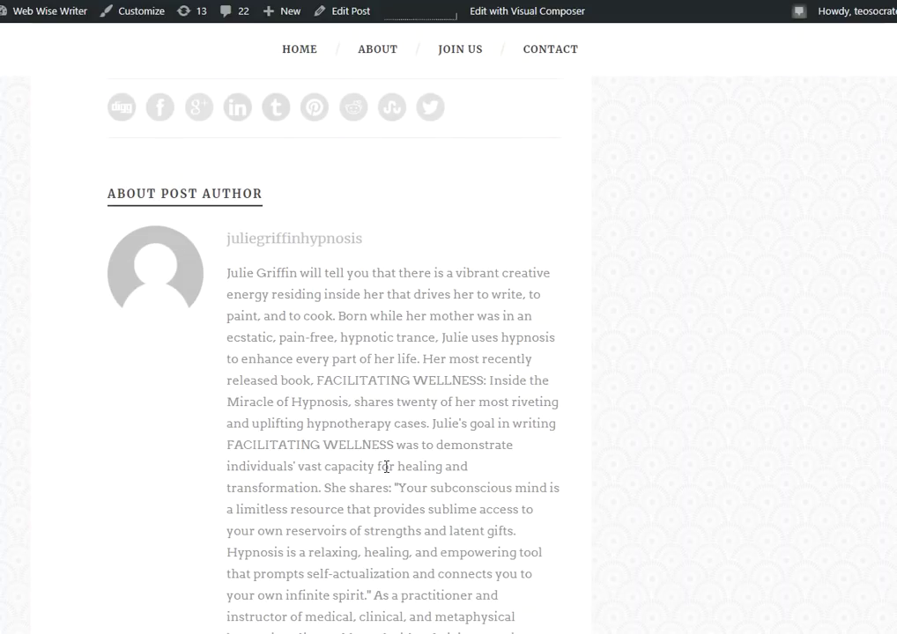
scroll(386, 471, down, 2)
scroll(366, 410, up, 3)
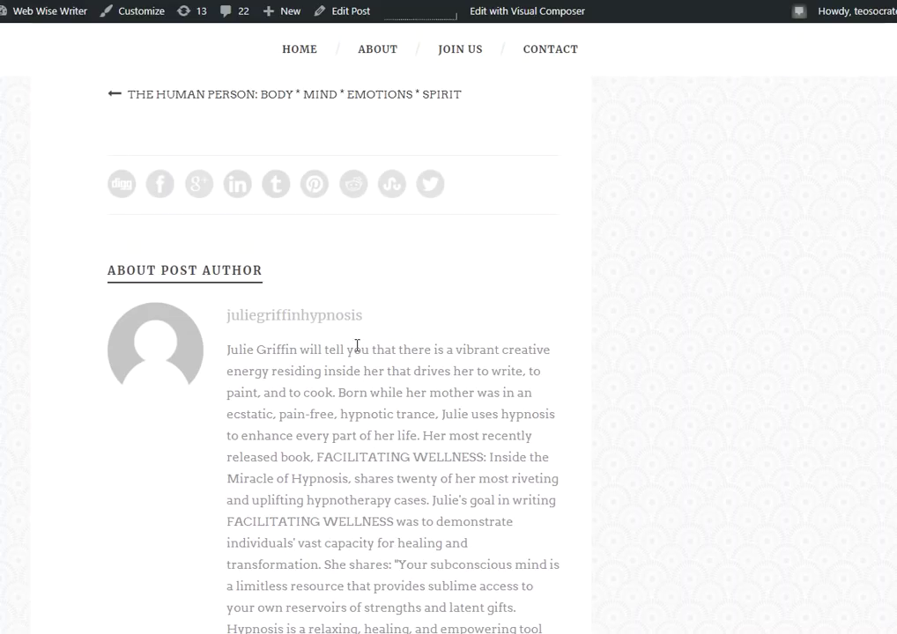
scroll(358, 350, down, 4)
scroll(290, 565, down, 2)
scroll(396, 440, up, 5)
scroll(388, 330, down, 2)
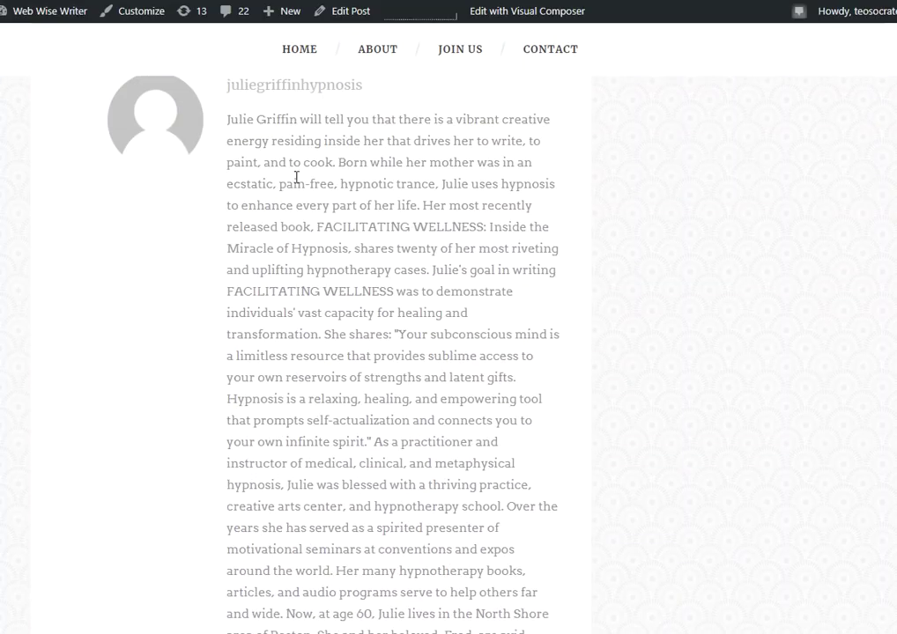
scroll(316, 294, down, 4)
scroll(386, 241, up, 4)
scroll(321, 183, up, 1)
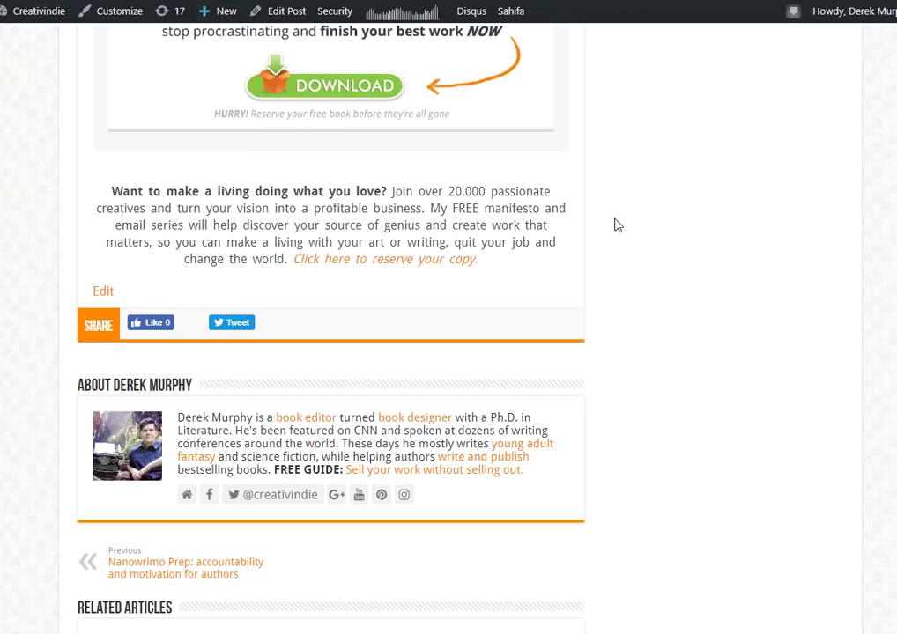
Switch to the Creativindie post and highlight "FREE GUIDE:" in its author box to examine the bio's links and social icons
scroll(643, 236, down, 1)
scroll(644, 241, down, 1)
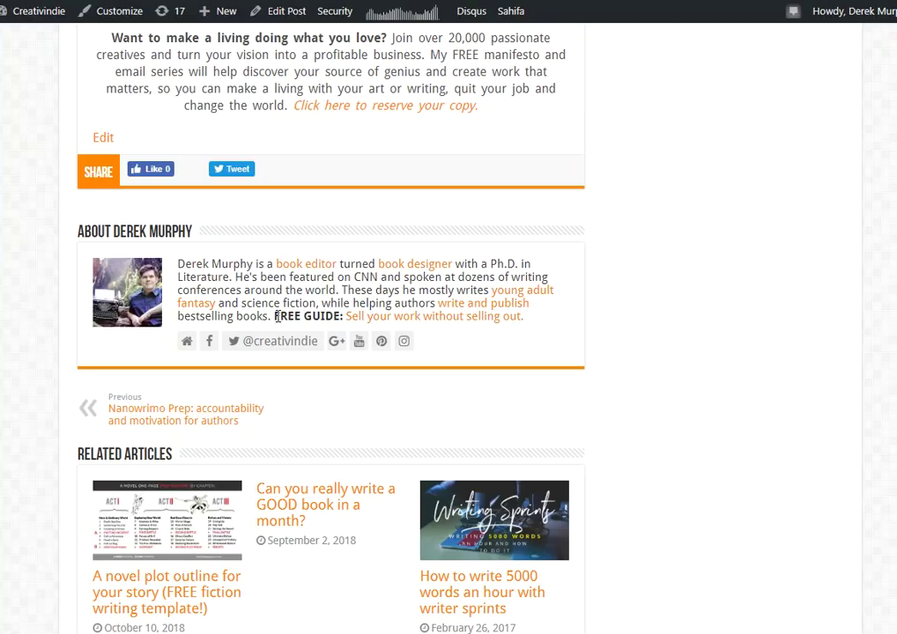
drag(276, 315, 344, 316)
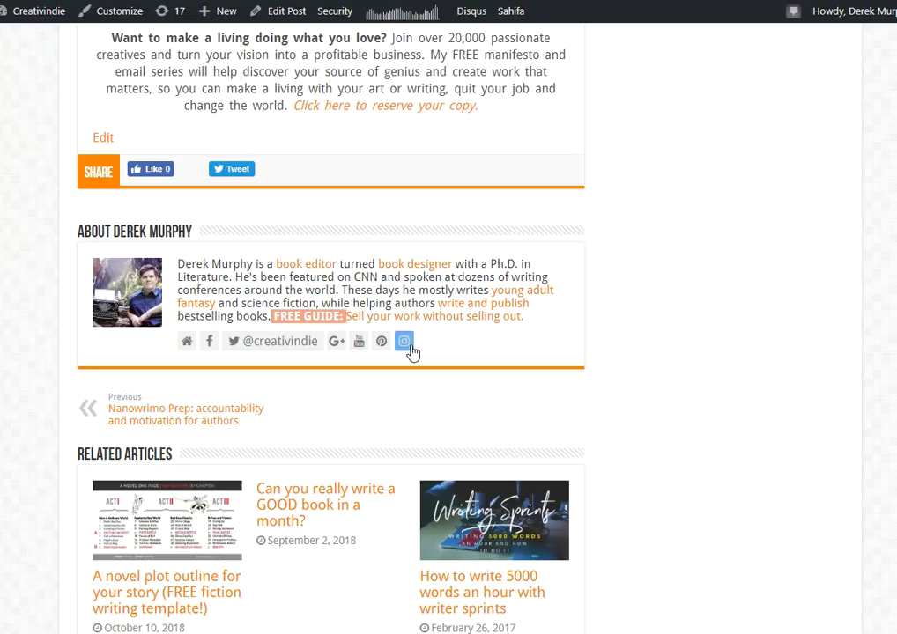
click(276, 278)
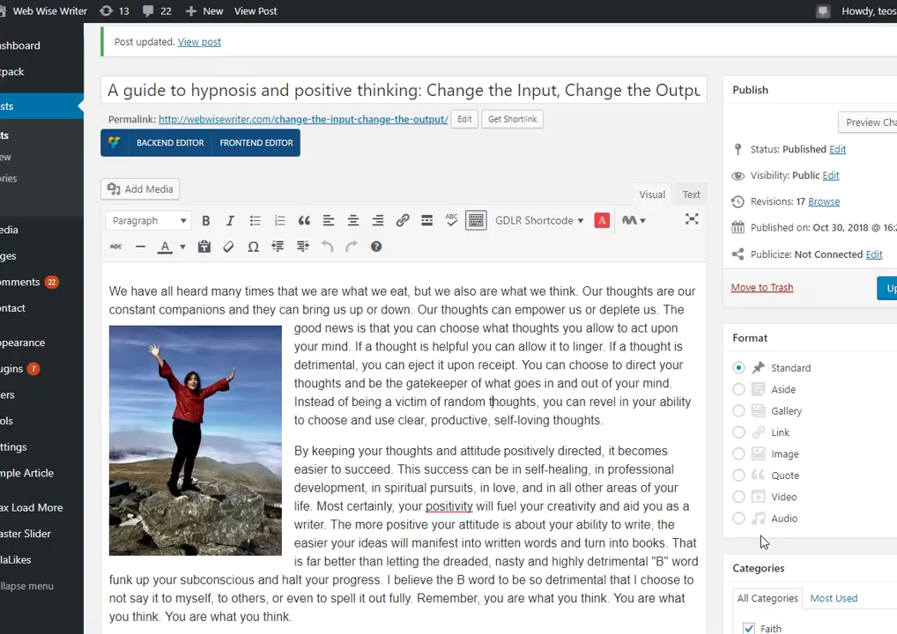
Return to the Web Wise Writer post editor and review which categories are assigned and which others are available
scroll(749, 546, down, 3)
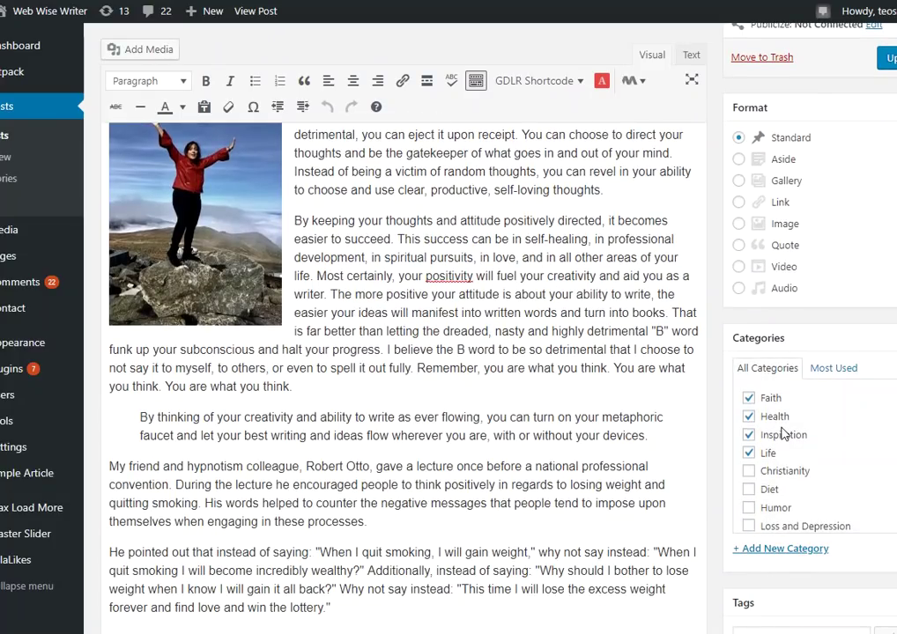
scroll(783, 433, down, 2)
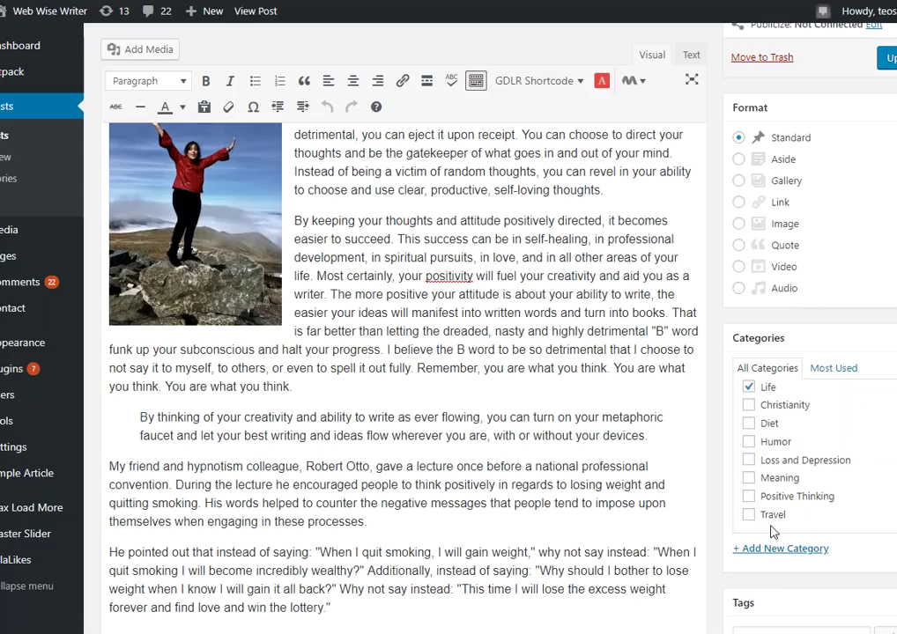
scroll(771, 456, up, 2)
scroll(768, 497, down, 2)
scroll(815, 494, up, 2)
scroll(815, 494, down, 2)
scroll(830, 496, up, 2)
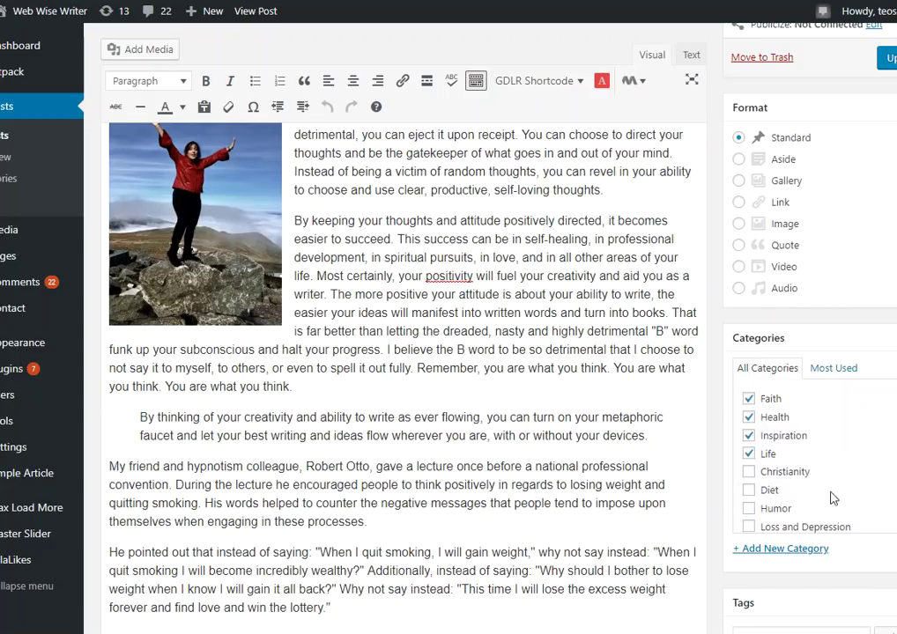
scroll(502, 394, down, 3)
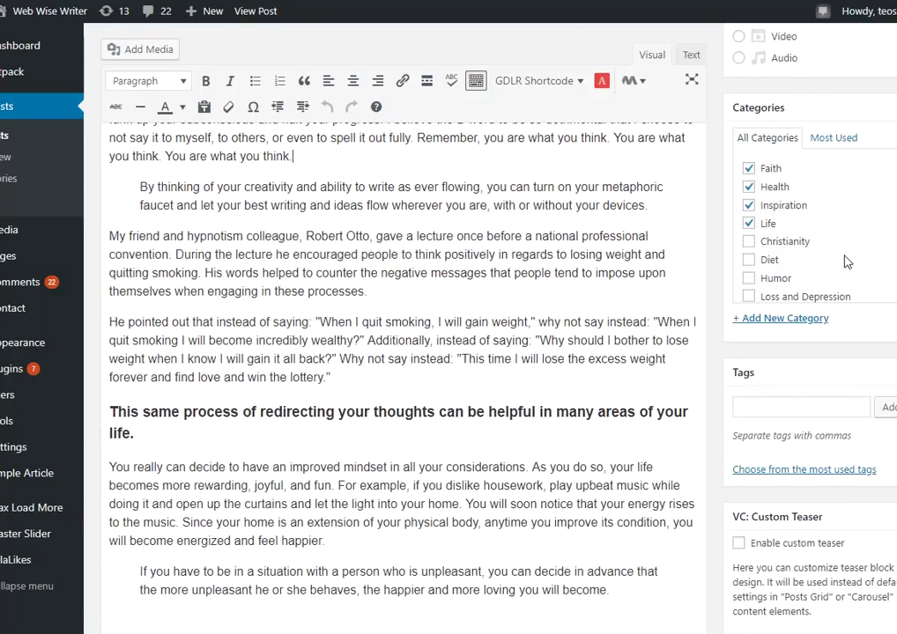
scroll(793, 229, down, 2)
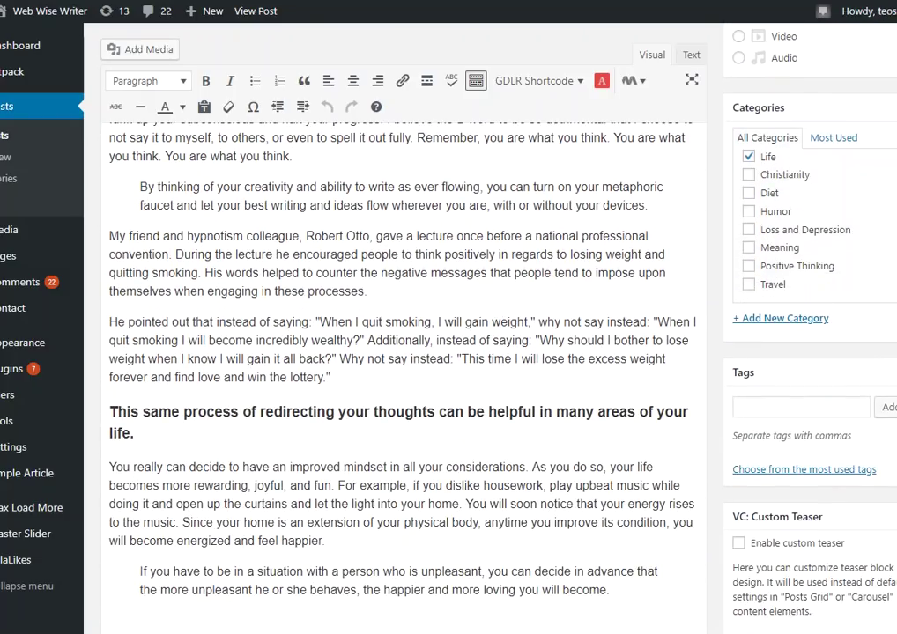
scroll(792, 229, up, 1)
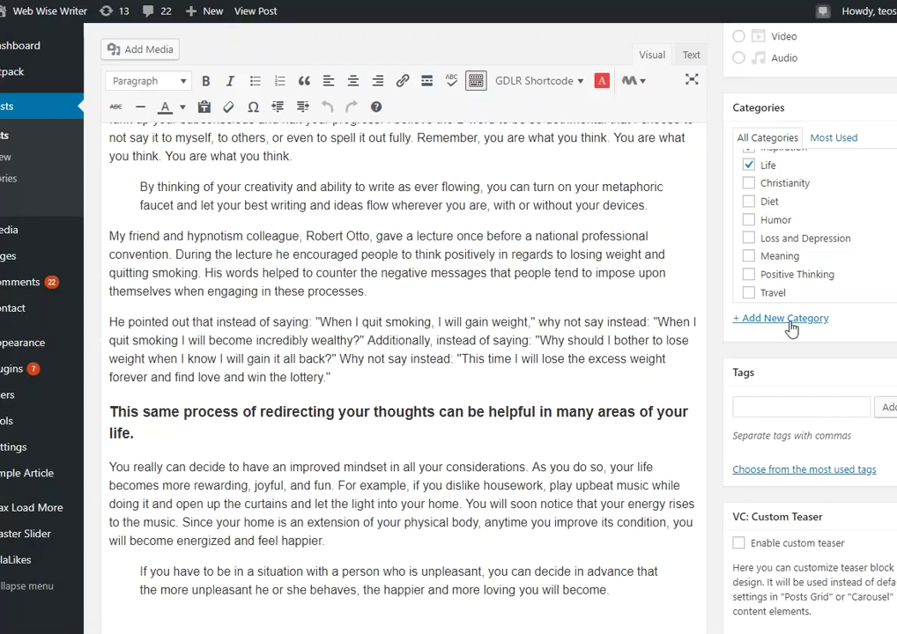
scroll(793, 176, up, 2)
scroll(850, 257, down, 3)
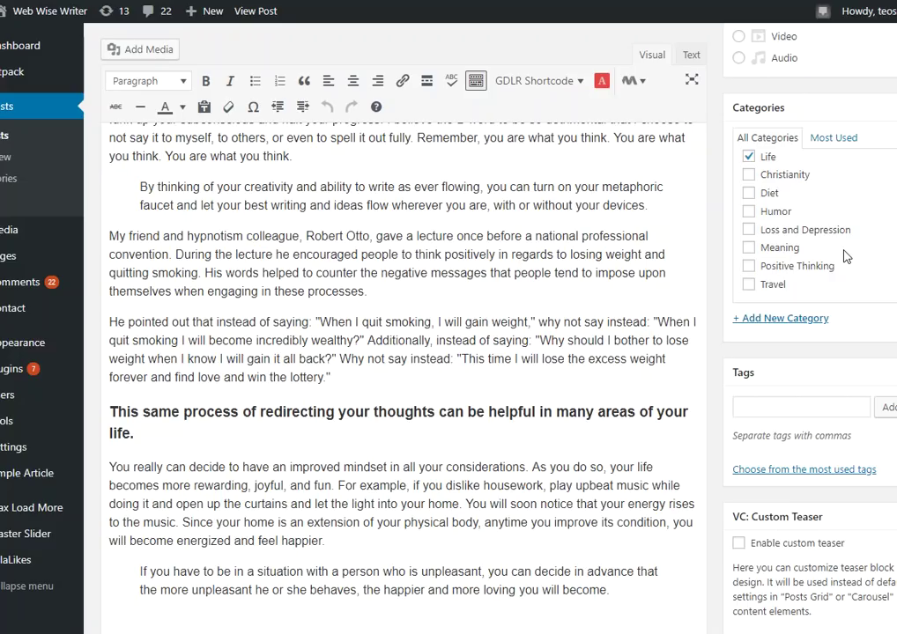
Enter the post tags positive thinking, hypnosis, self-help and inspiration
click(815, 402)
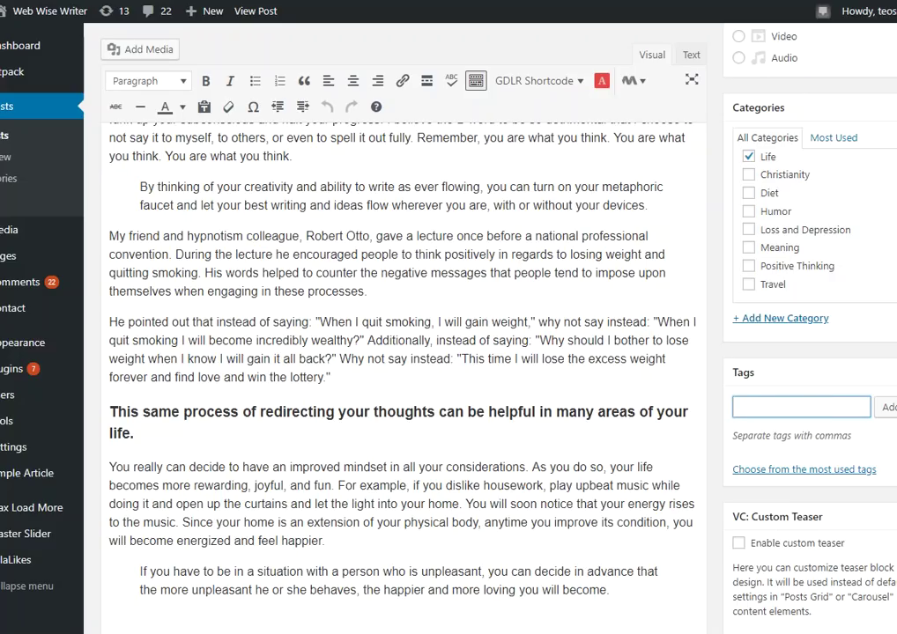
click(586, 323)
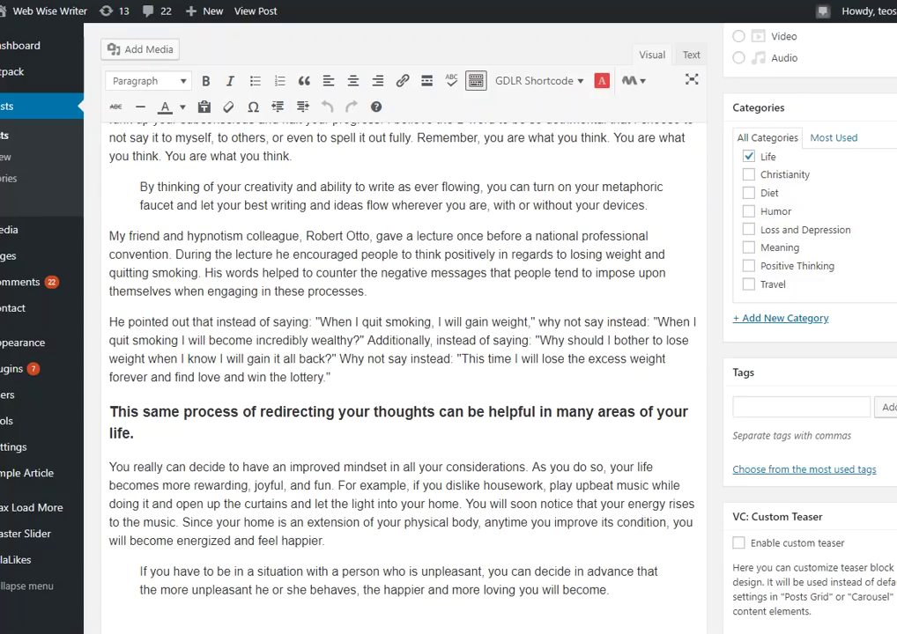
click(773, 403)
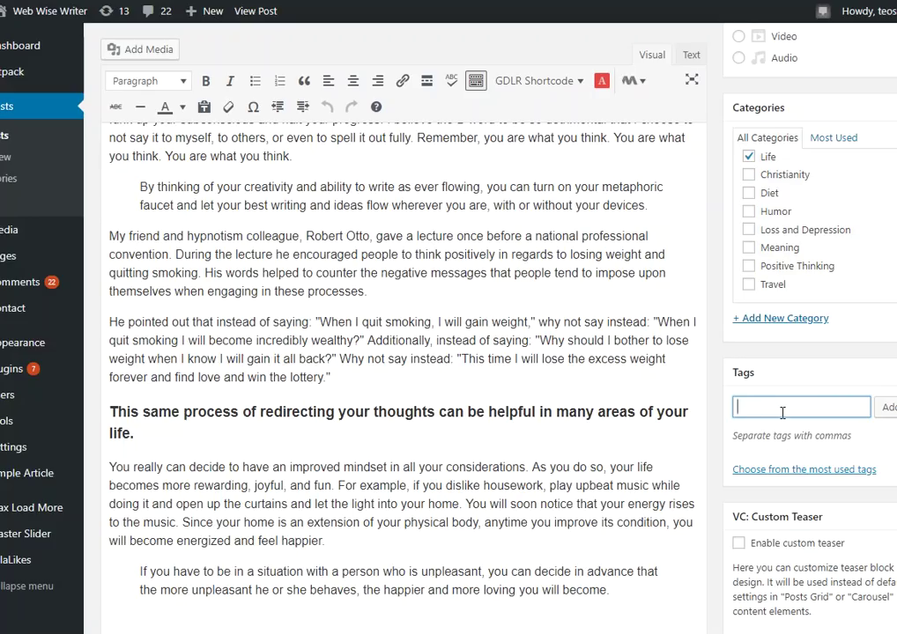
text(positive thin)
text(king, hypnosis, self-h)
text(elp)
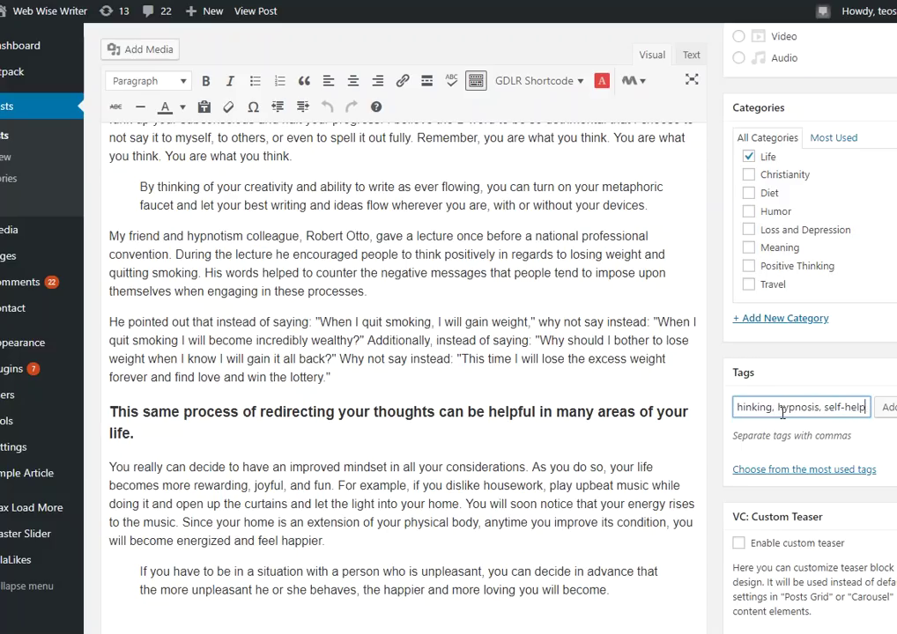
text(, inspiration)
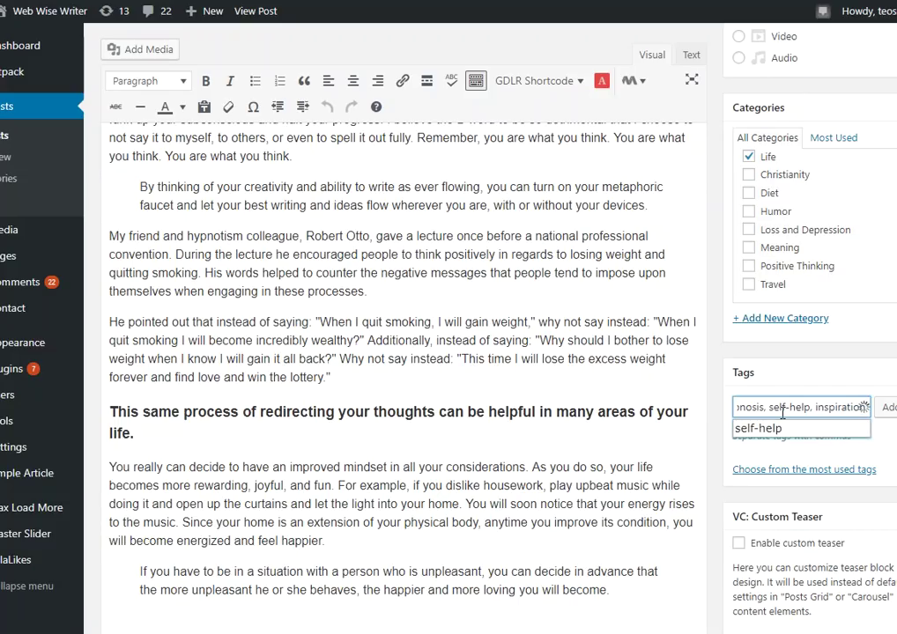
click(842, 374)
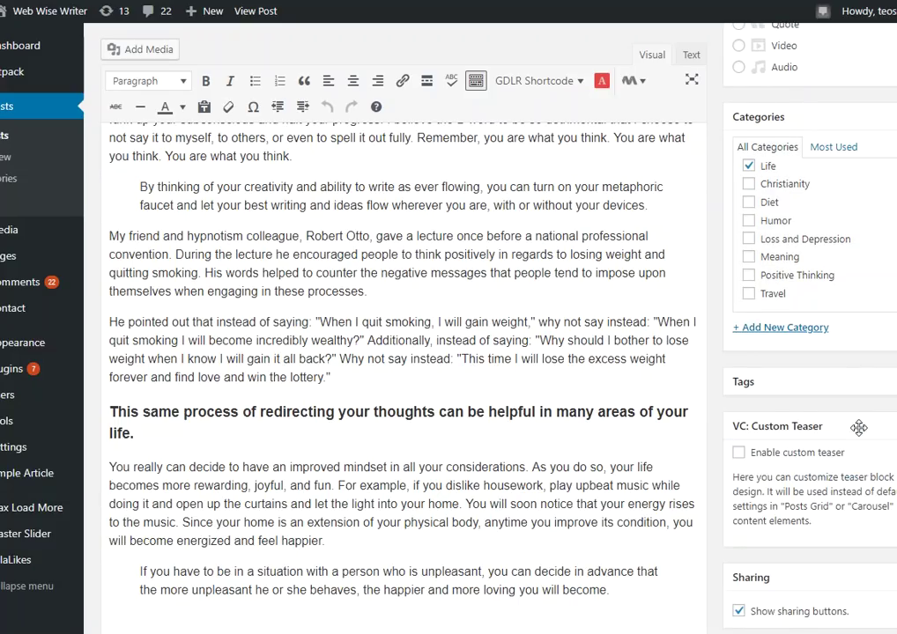
Open the media library for choosing the post's featured image and browse its nature photos
scroll(762, 423, down, 3)
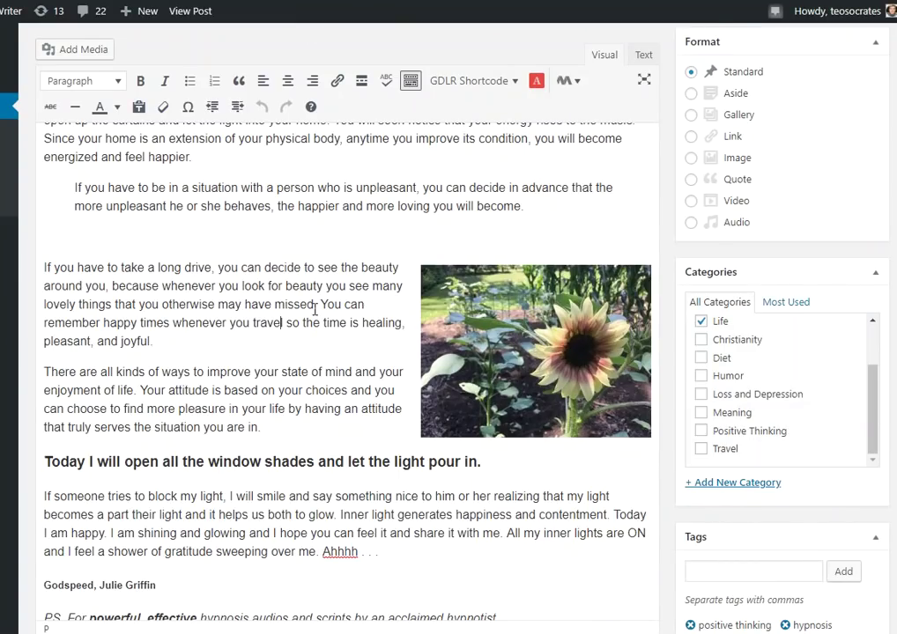
scroll(314, 309, down, 2)
scroll(733, 443, down, 4)
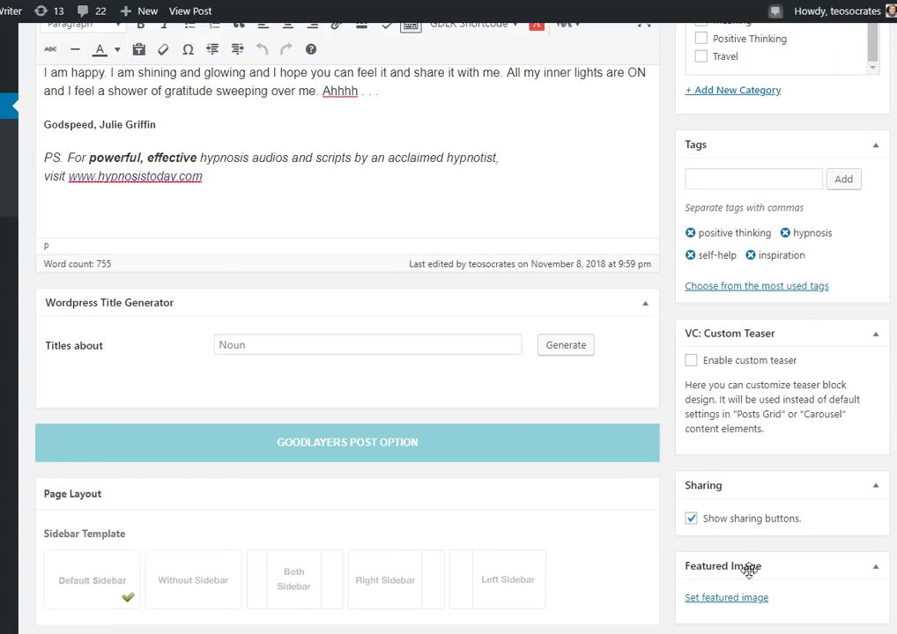
click(724, 599)
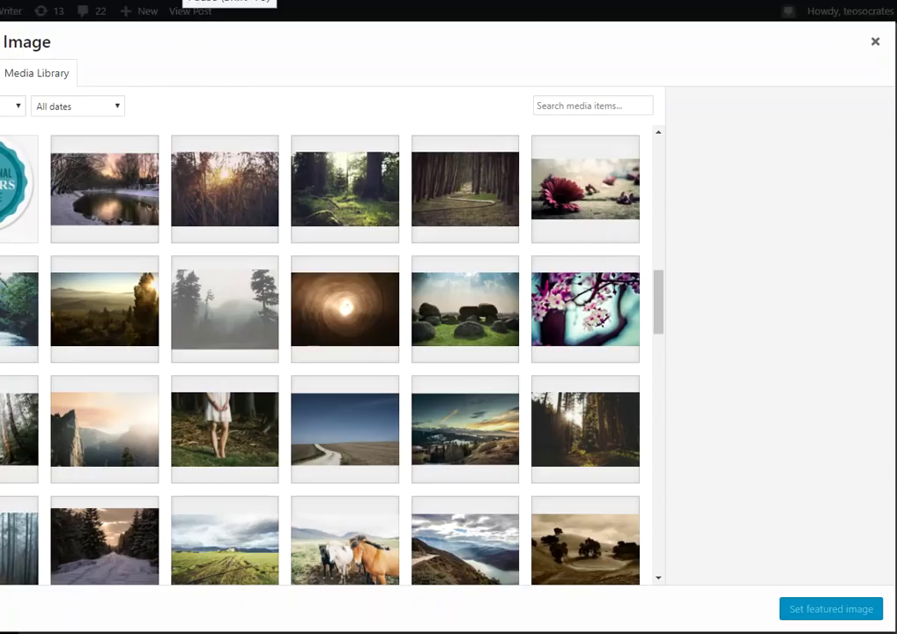
scroll(320, 357, up, 10)
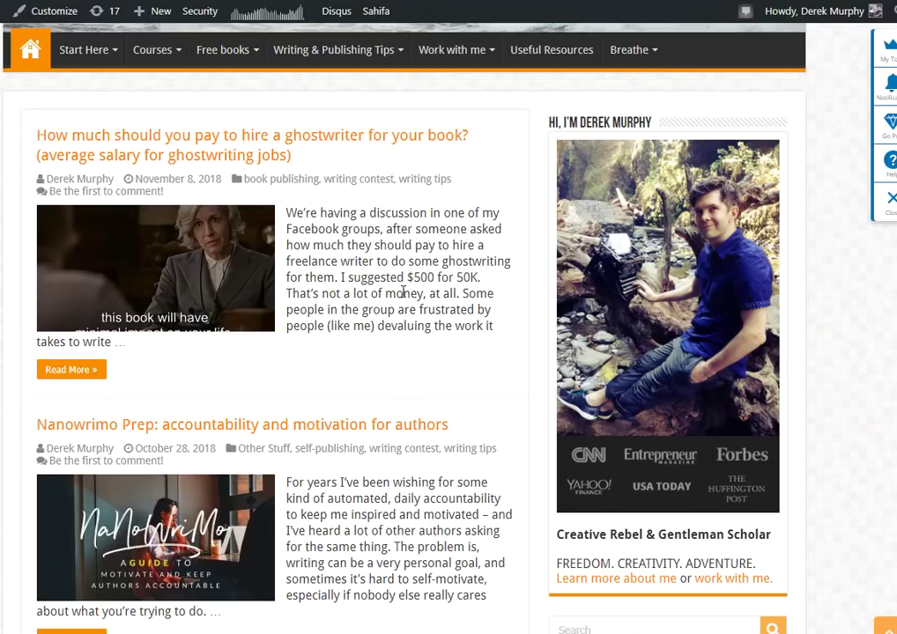
Switch to the Creativindie blog listing and examine how featured images appear beside the post titles and excerpts
scroll(405, 260, down, 3)
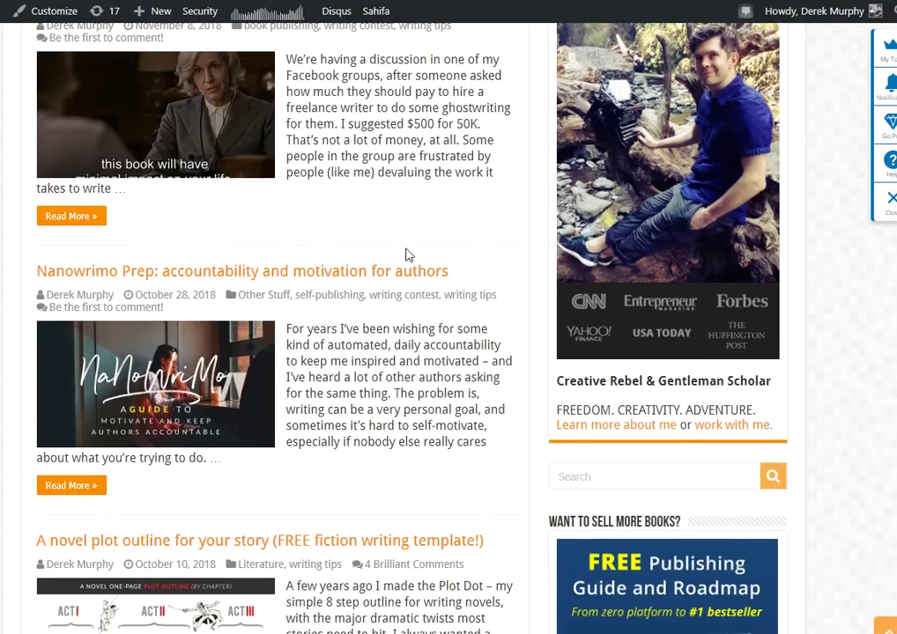
scroll(308, 353, down, 3)
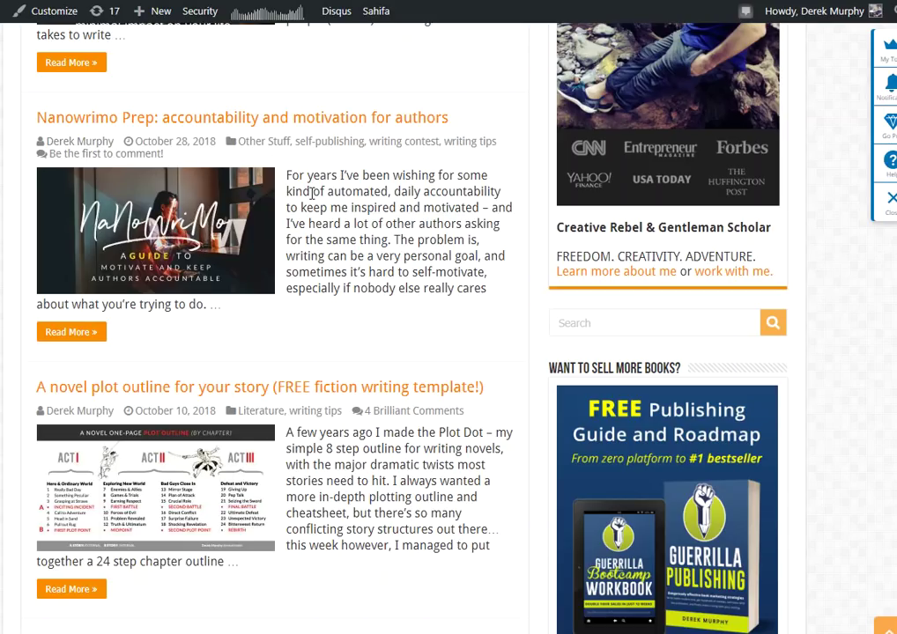
scroll(306, 220, down, 7)
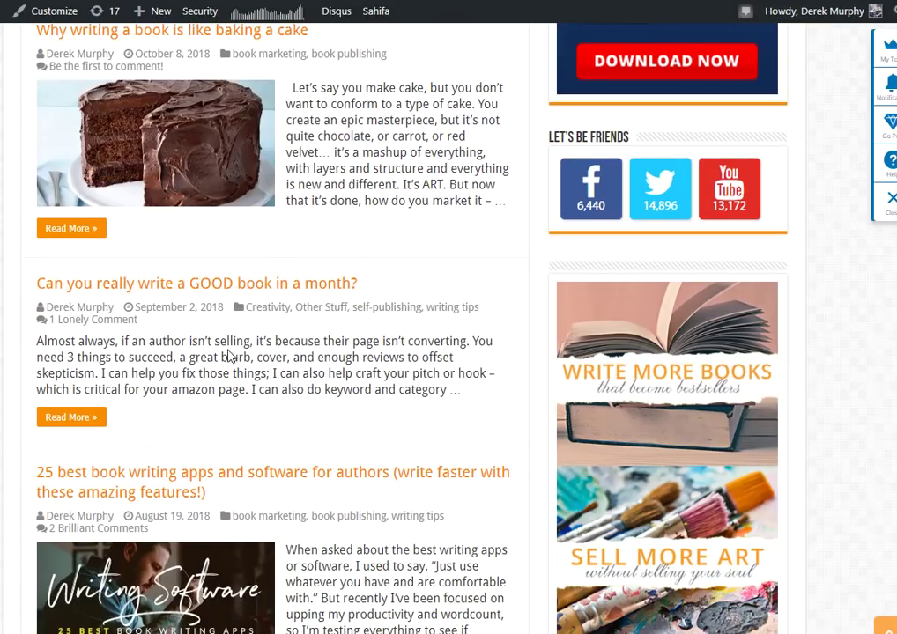
scroll(289, 370, down, 3)
scroll(291, 369, down, 1)
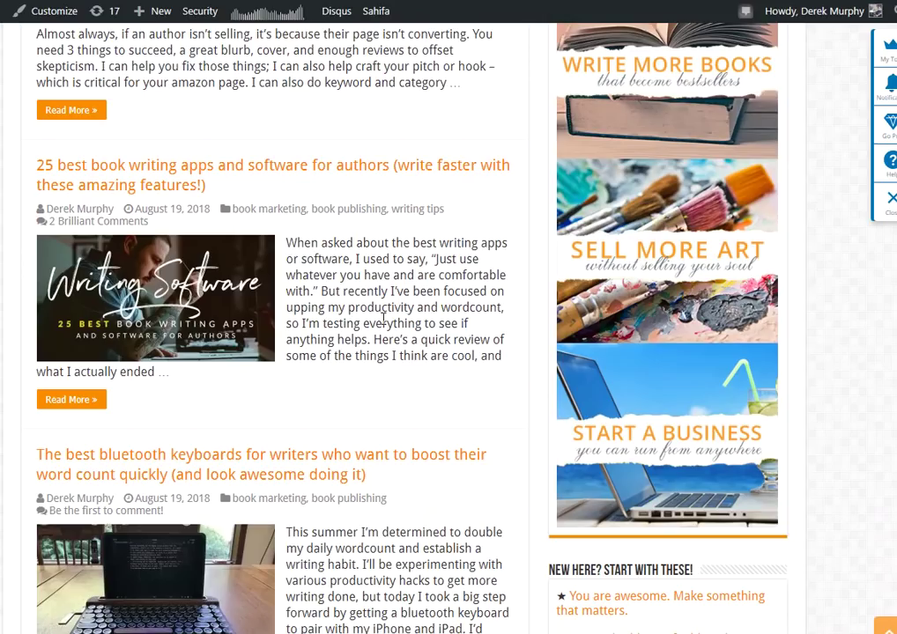
scroll(365, 346, down, 4)
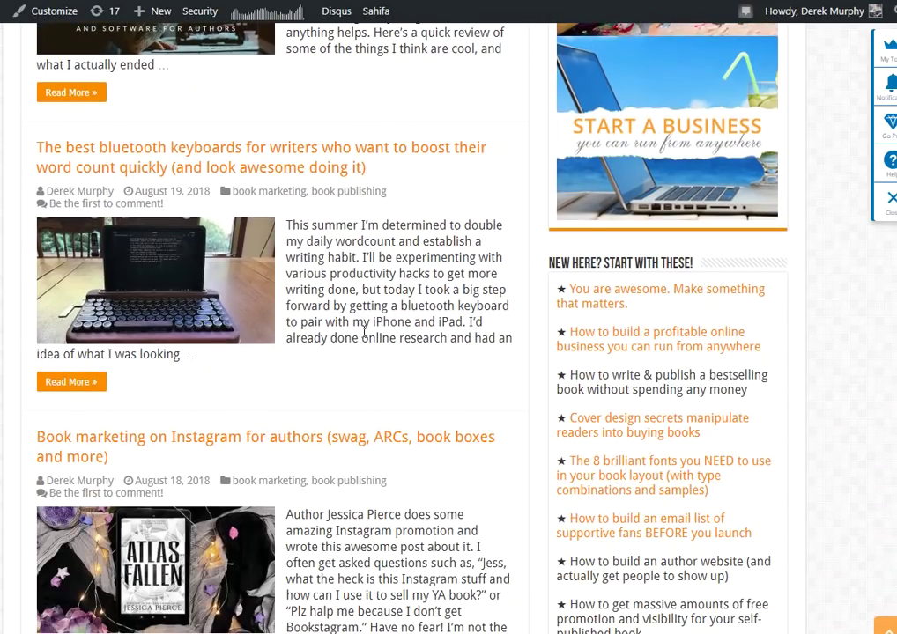
scroll(364, 330, down, 4)
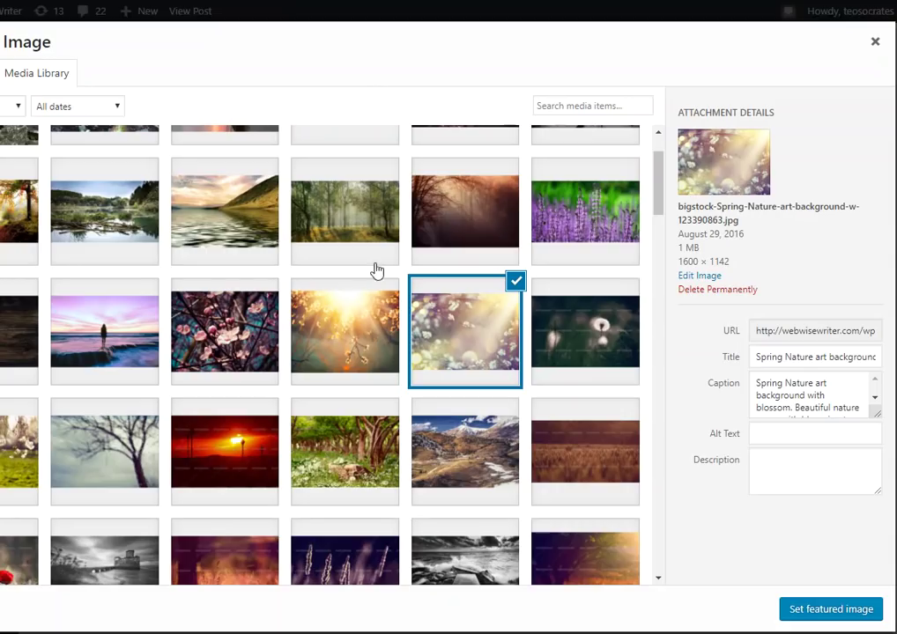
Clear the caption and title from the attachment details of the selected Spring Nature blossom image
scroll(652, 207, up, 1)
scroll(656, 212, down, 2)
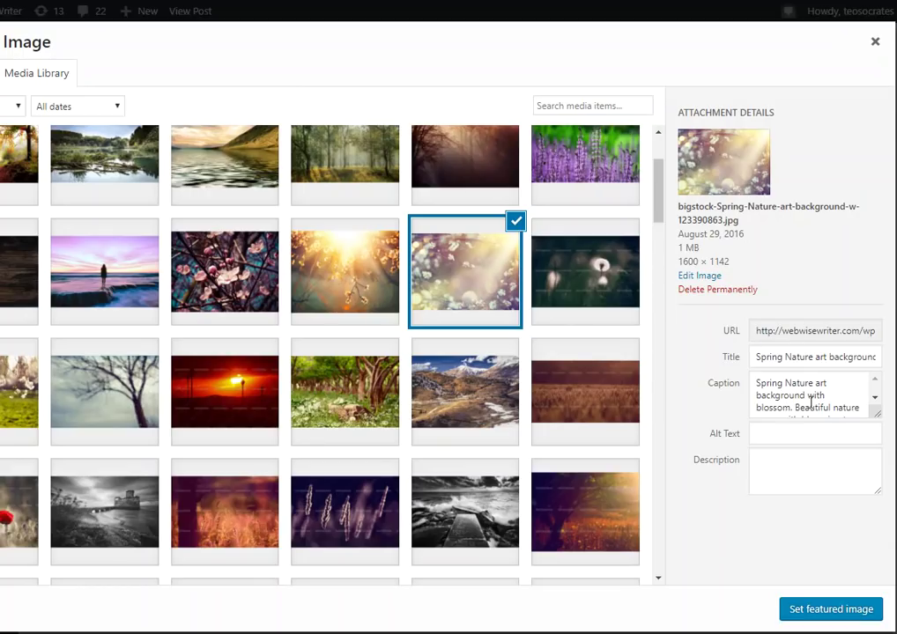
drag(878, 413, 879, 471)
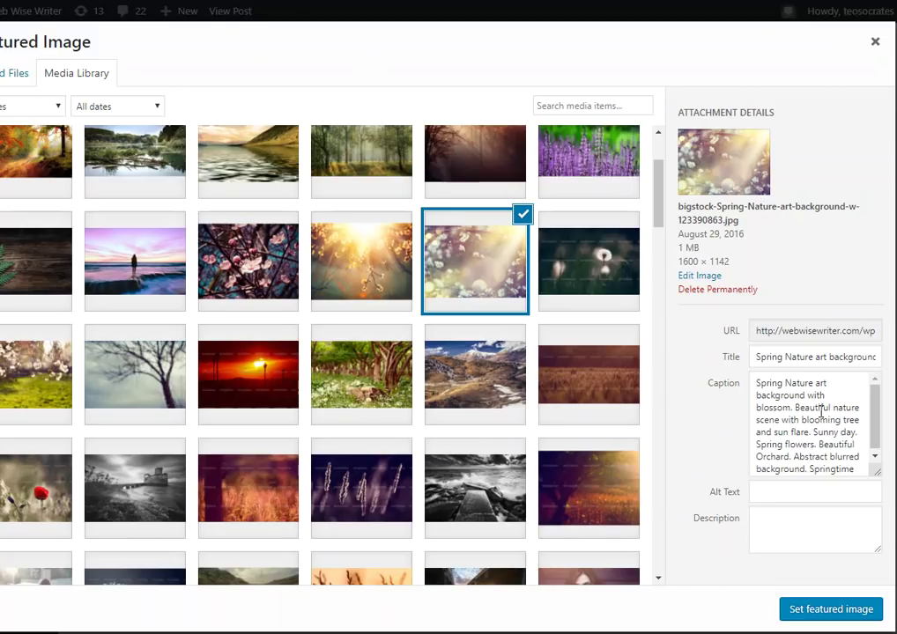
click(857, 462)
drag(857, 462, 737, 384)
key(BackSpace)
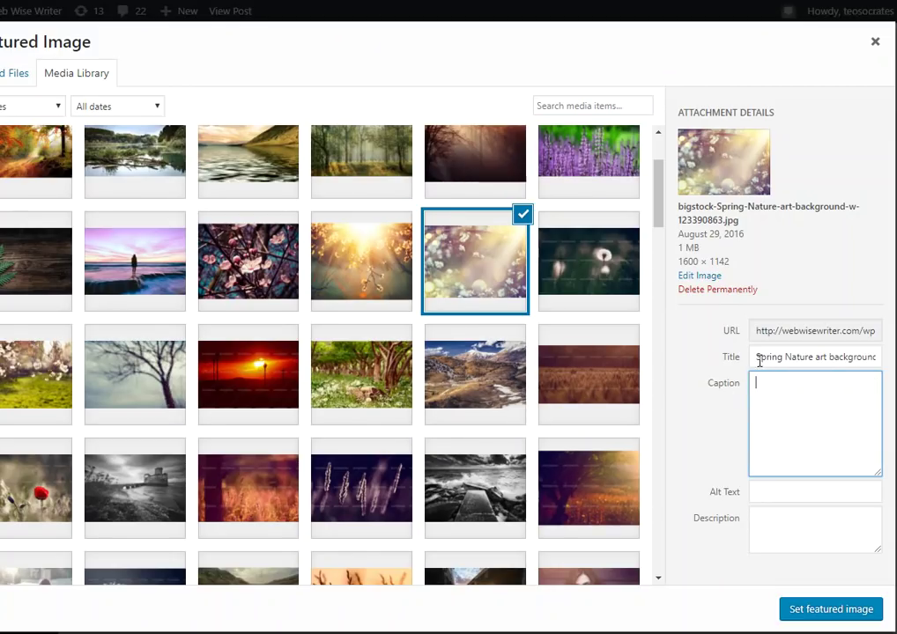
triple_click(759, 361)
key(BackSpace)
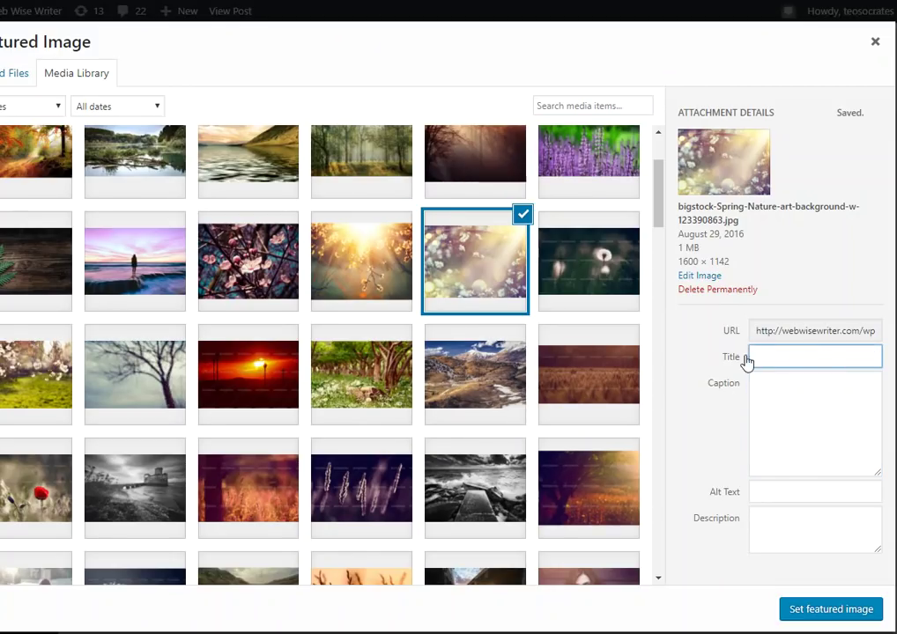
Give the blossom image the alt text "hypnosis for positive thinking" and set it as the post's featured image
click(771, 495)
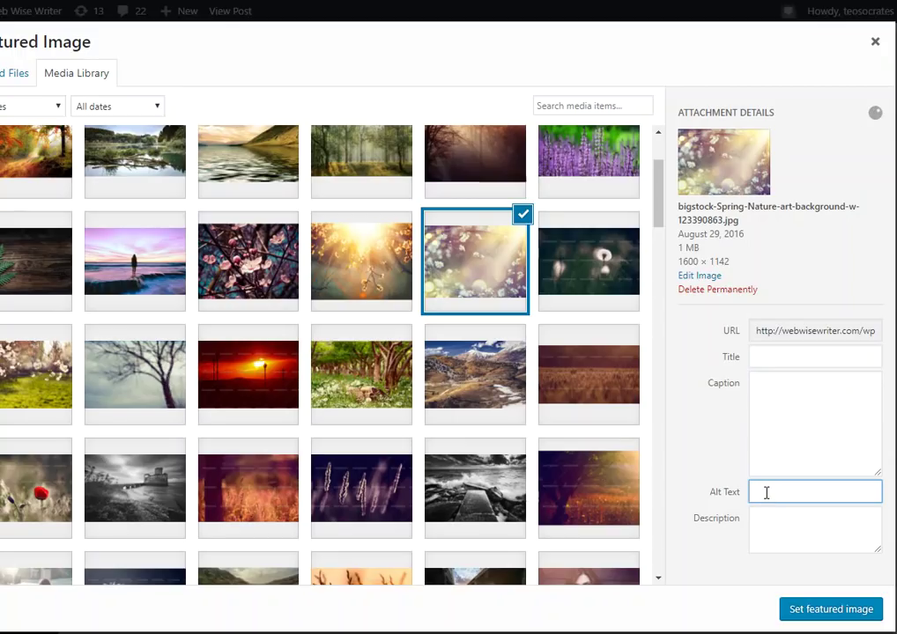
click(190, 1)
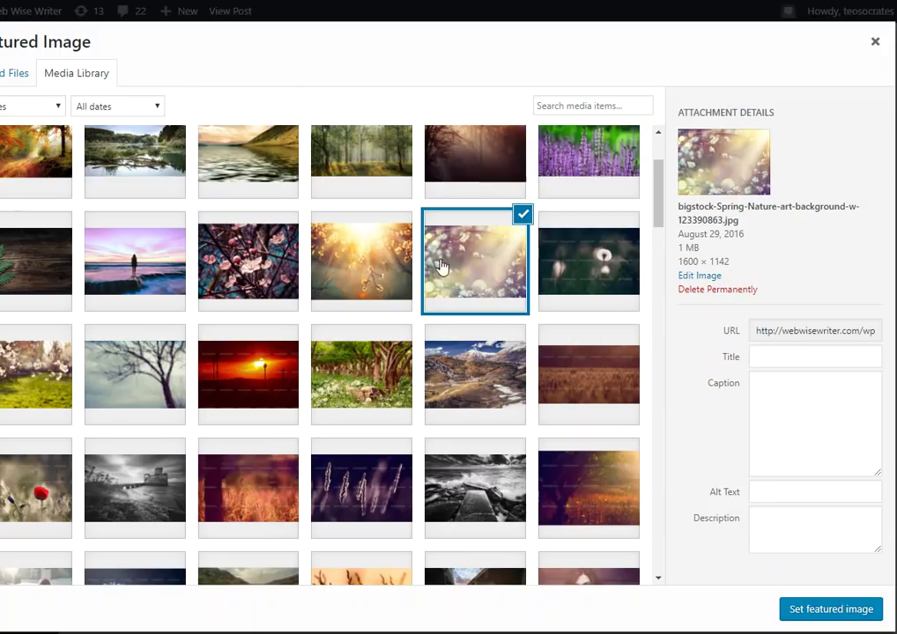
click(766, 495)
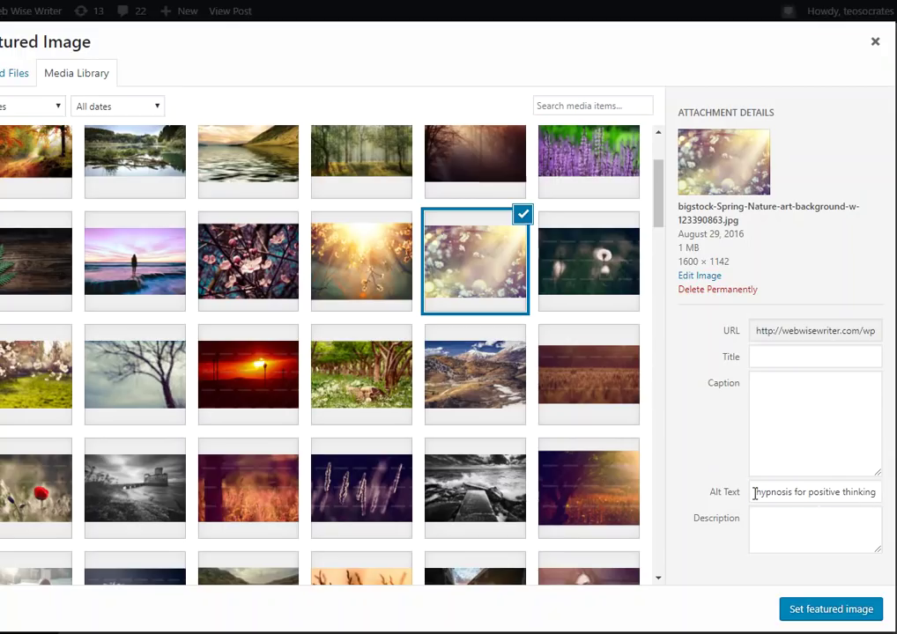
drag(753, 492, 878, 492)
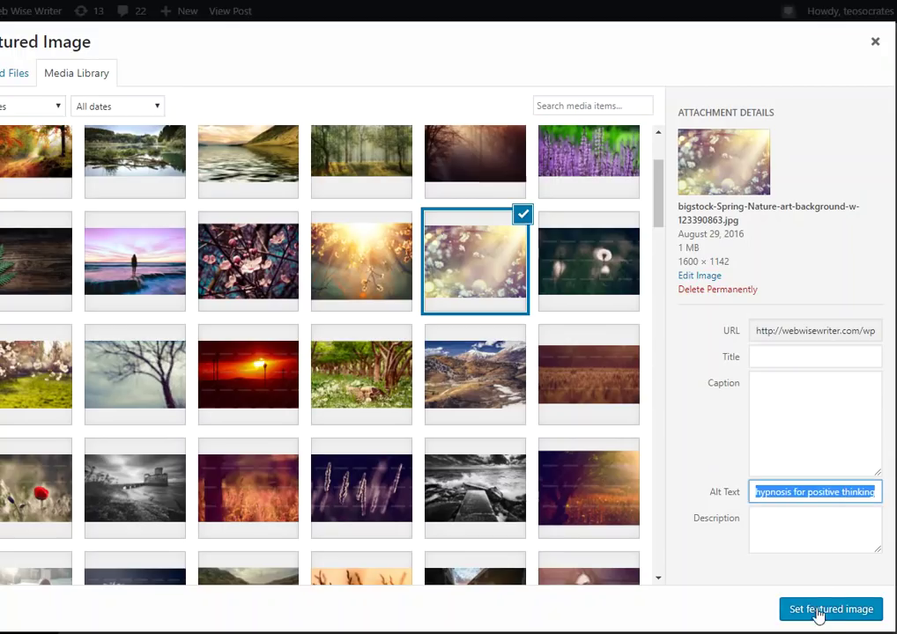
click(872, 494)
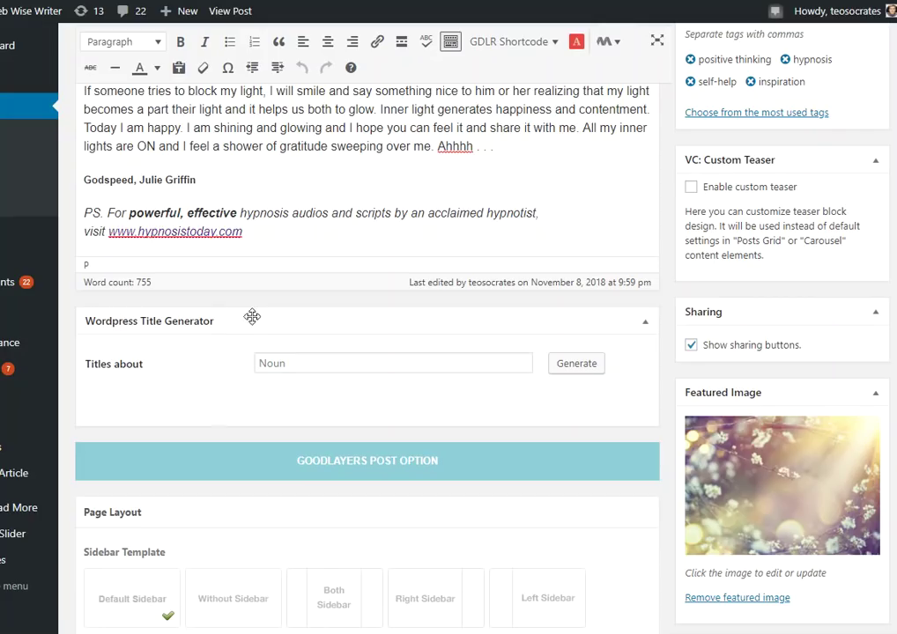
Generate title ideas about hypnosis with the Wordpress Title Generator
click(335, 356)
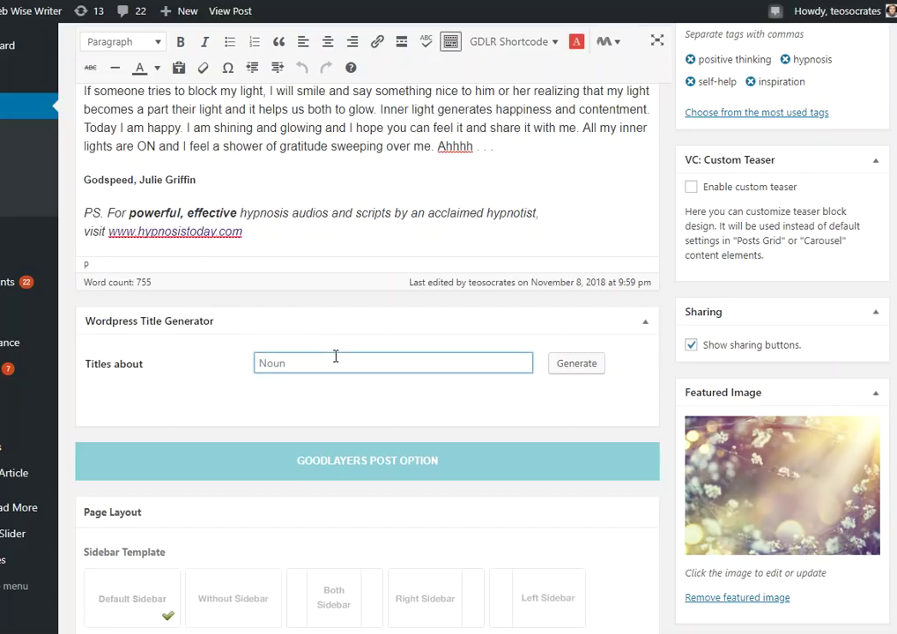
text(hypnosis)
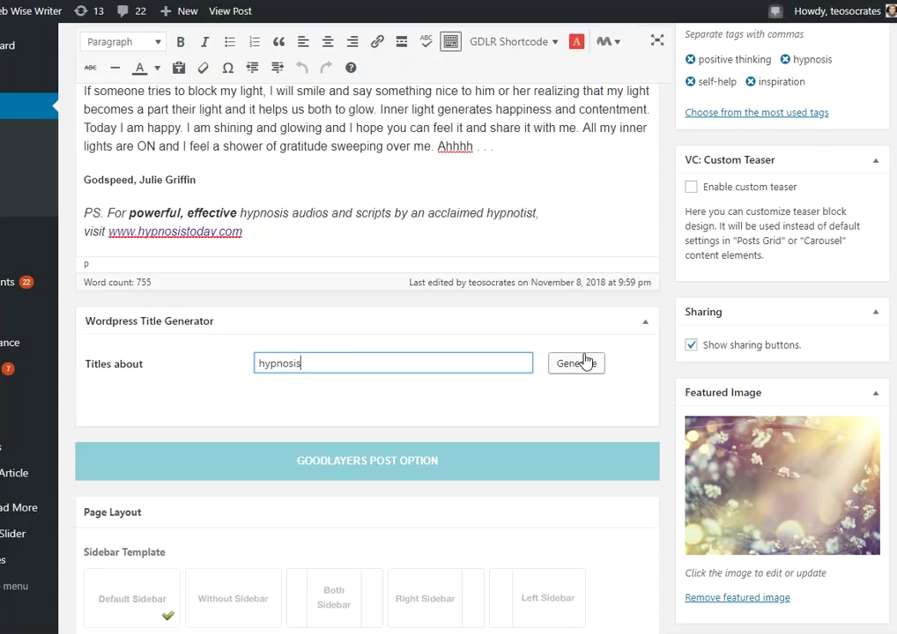
key(Return)
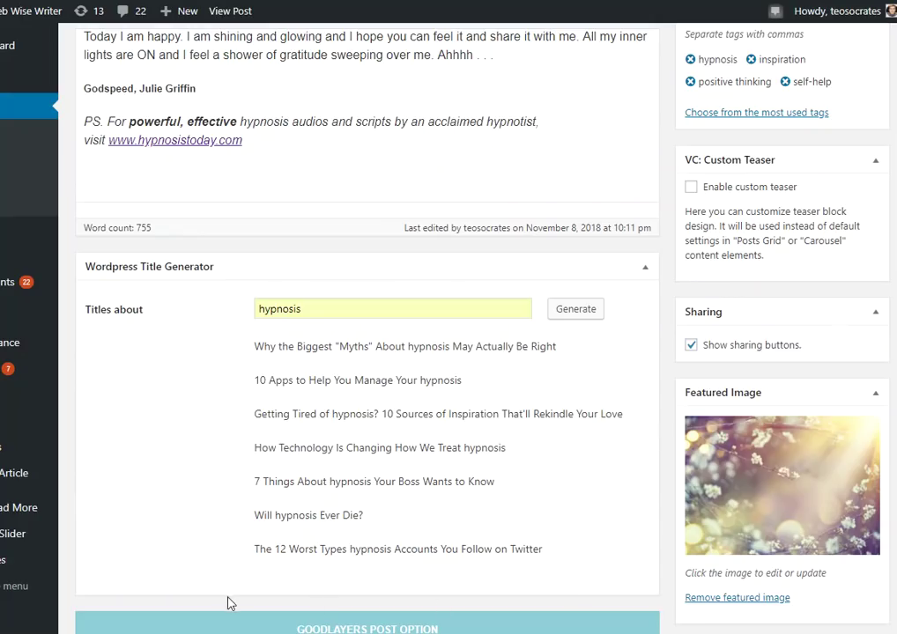
click(324, 309)
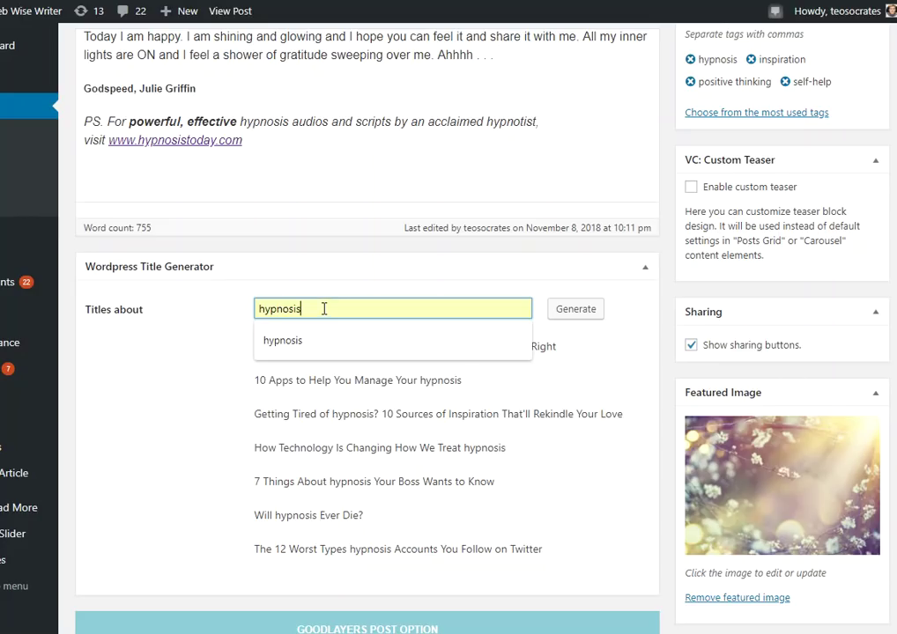
click(236, 304)
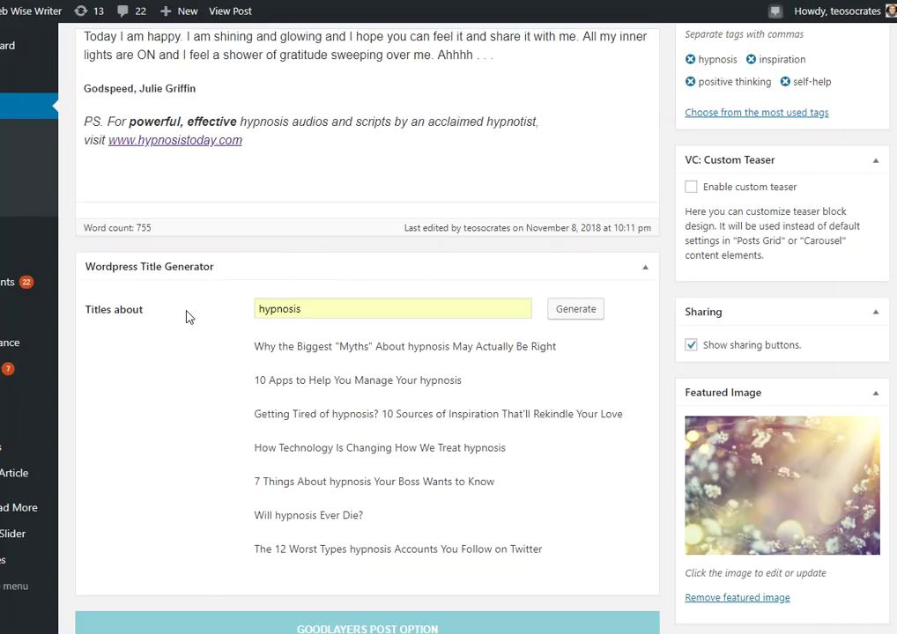
Try to generate title ideas with "positive thinking" in place of hypnosis as the topic
click(332, 309)
key(ctrl+a)
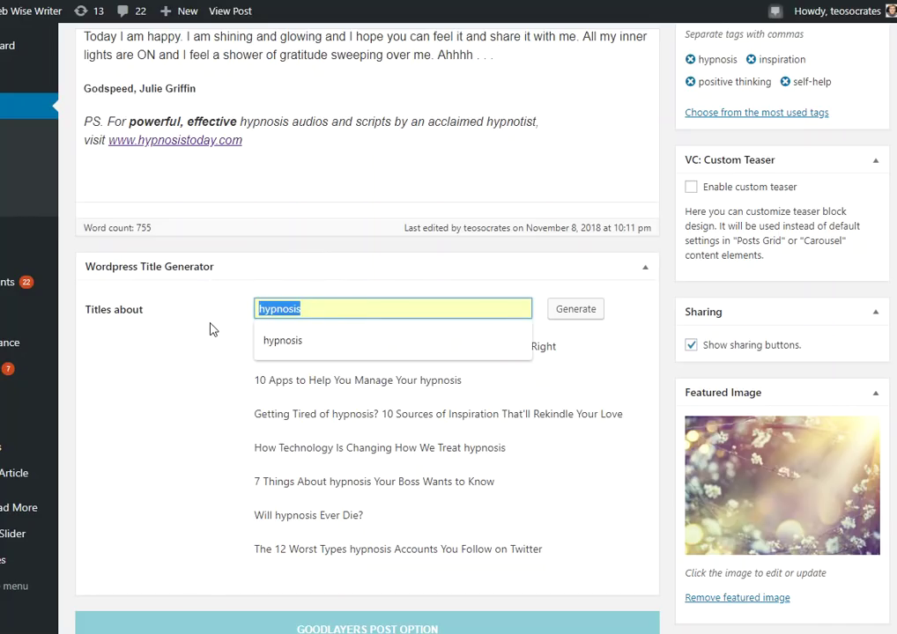
text(positive thki)
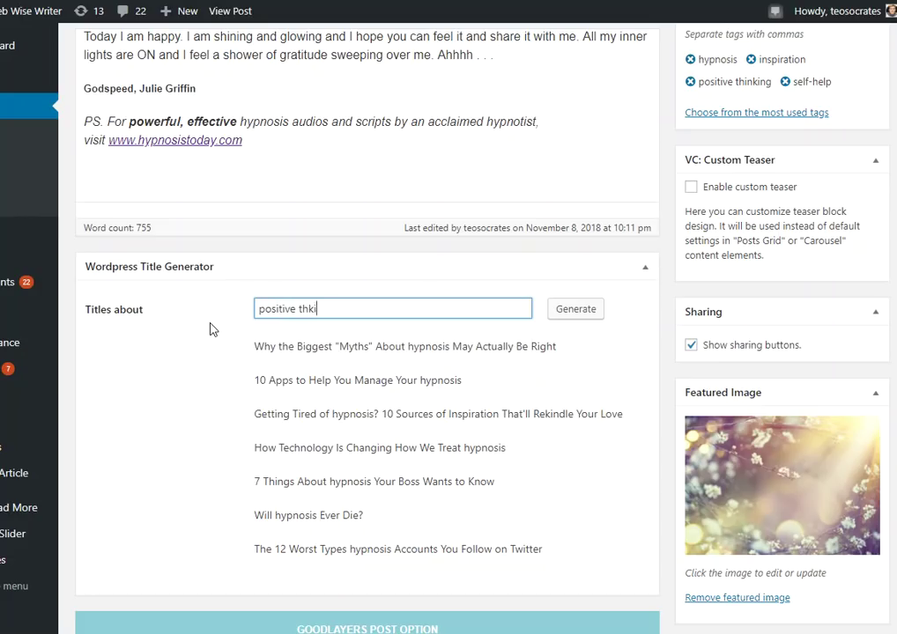
key(BackSpace)
text(inking)
key(Return)
scroll(391, 406, down, 4)
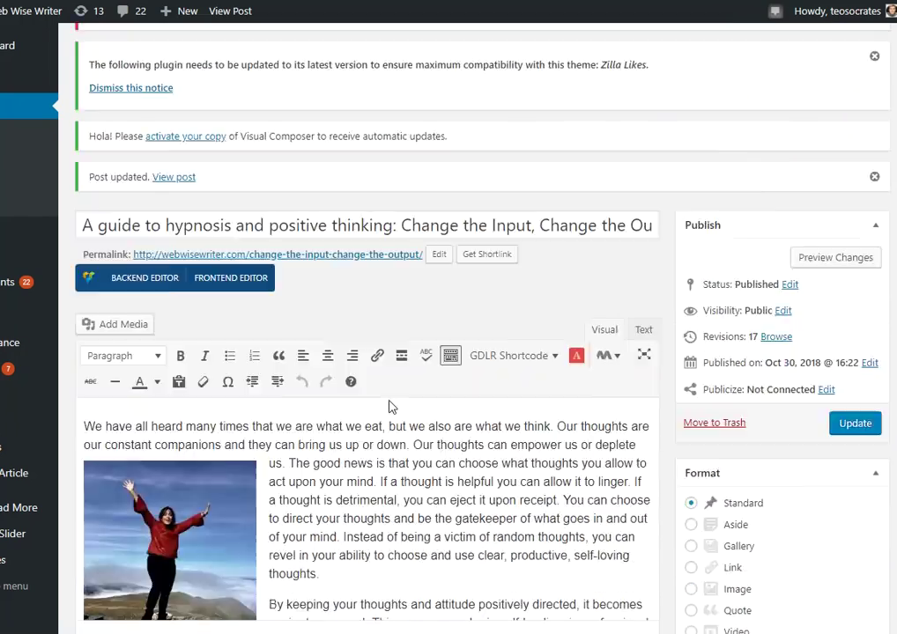
Reuse the earlier "positive thinking" entry as the title generator's topic and generate title ideas for it
scroll(391, 401, down, 15)
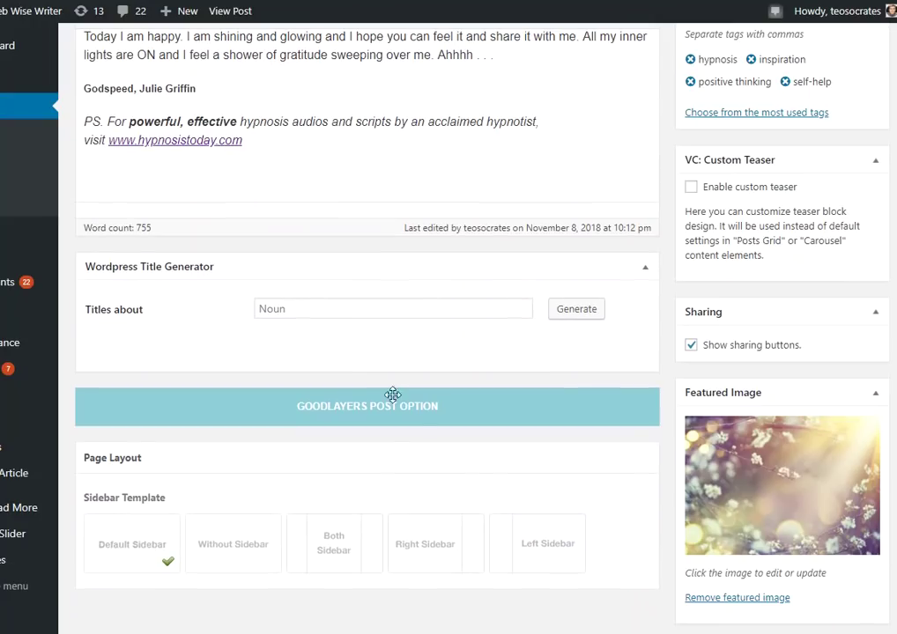
scroll(237, 312, up, 2)
scroll(232, 344, down, 2)
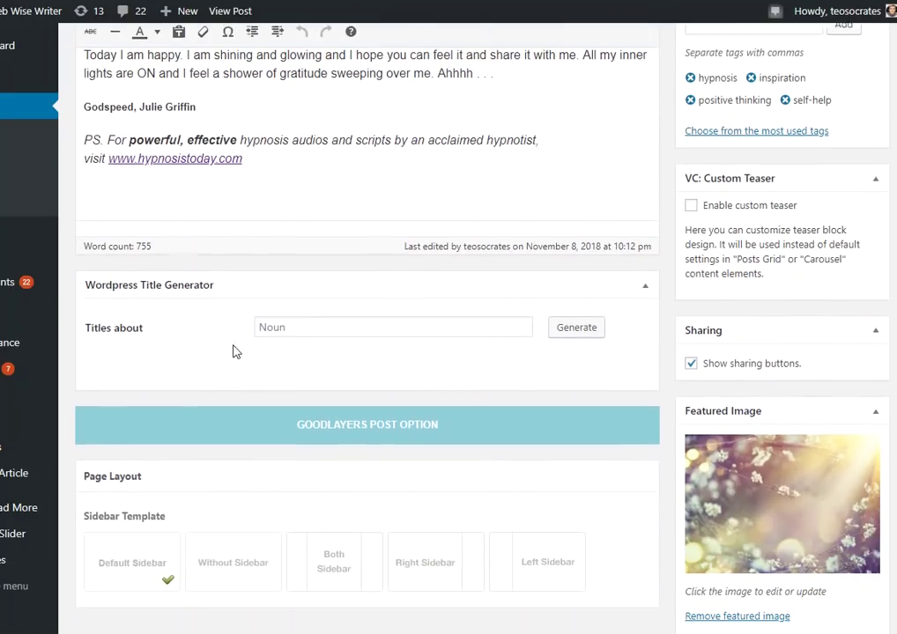
click(481, 310)
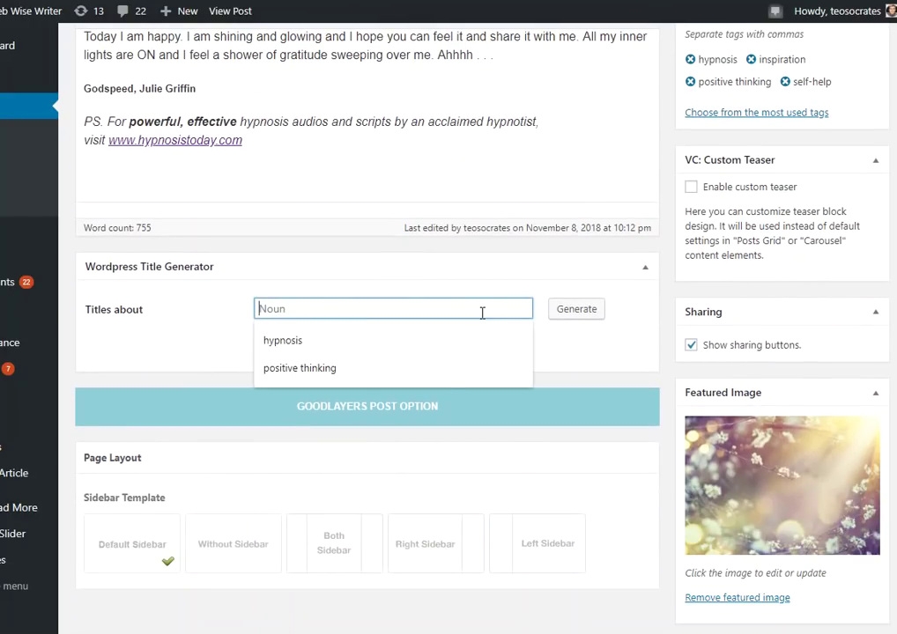
click(358, 369)
click(576, 310)
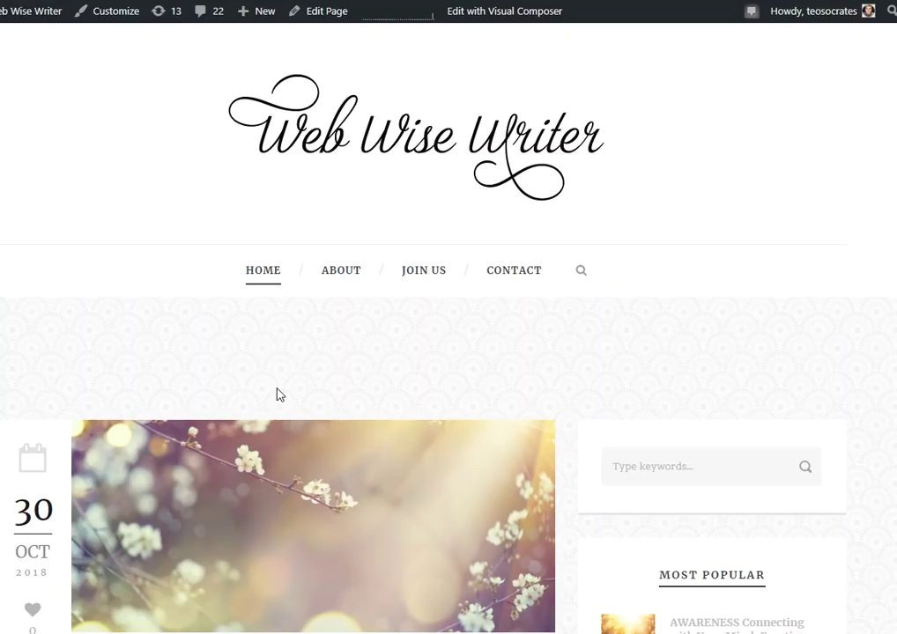
Switch to the Web Wise Writer home page and examine how the updated post's featured image, title and excerpt appear
scroll(333, 329, down, 1)
scroll(333, 329, down, 2)
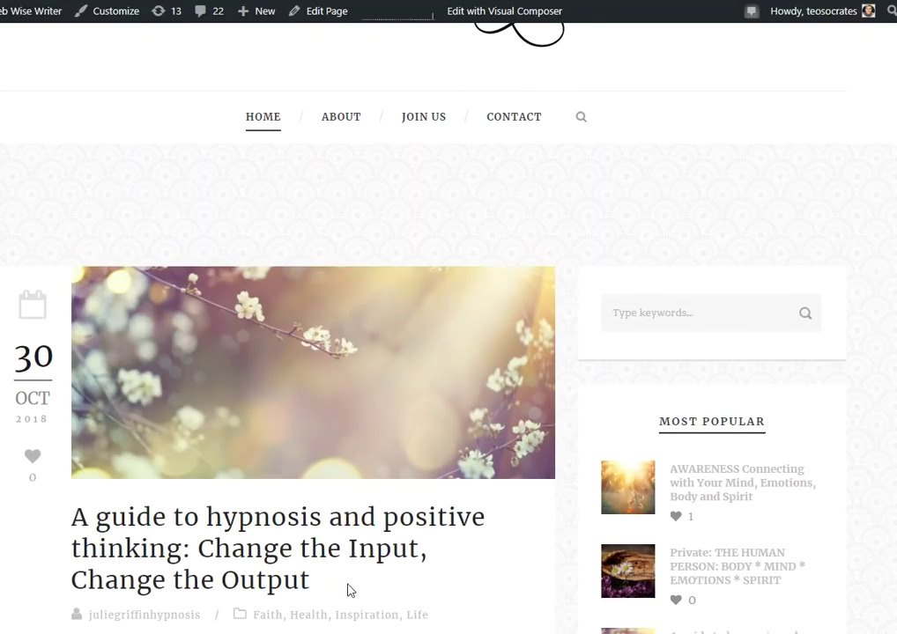
scroll(337, 588, down, 1)
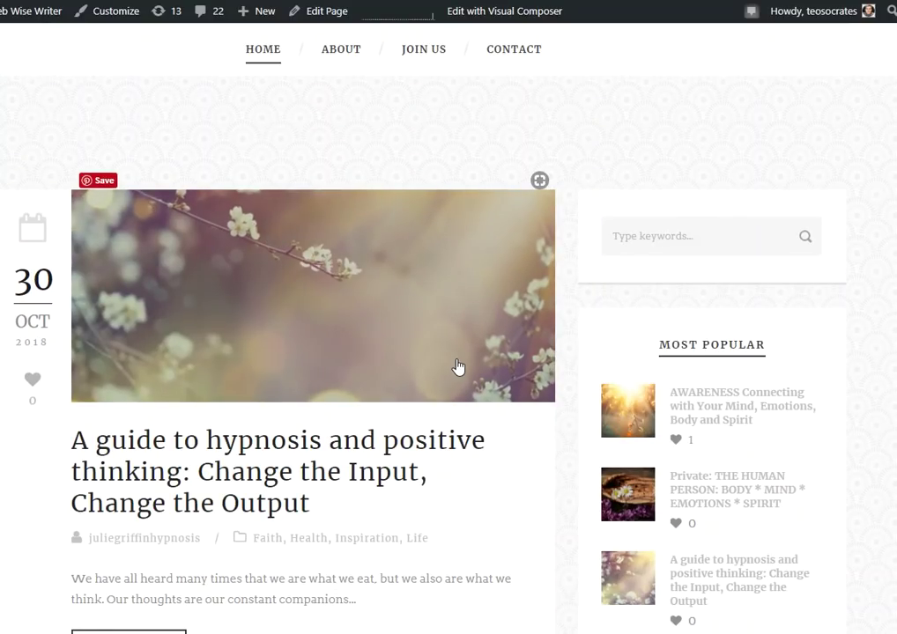
scroll(550, 582, down, 3)
scroll(488, 508, up, 3)
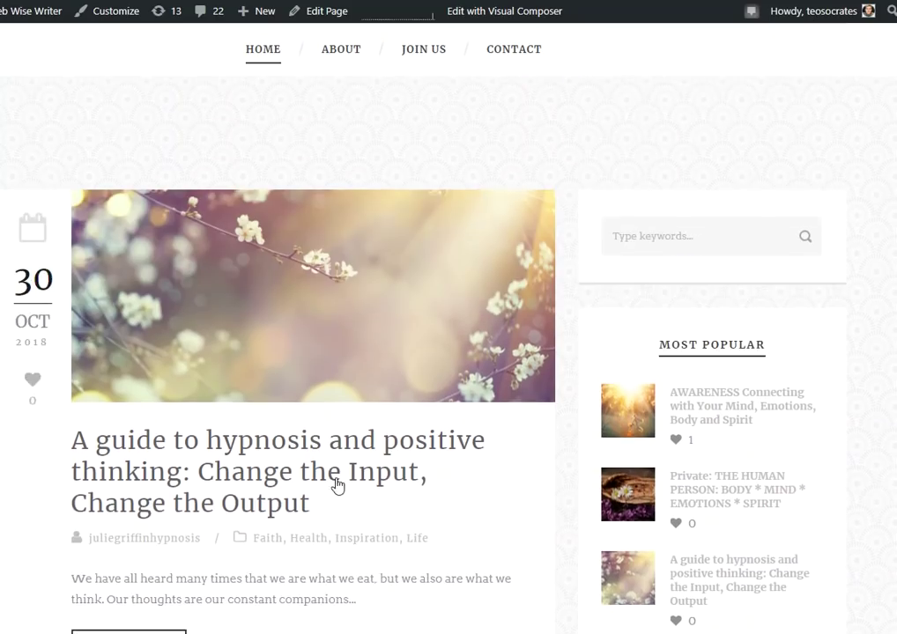
scroll(336, 485, down, 2)
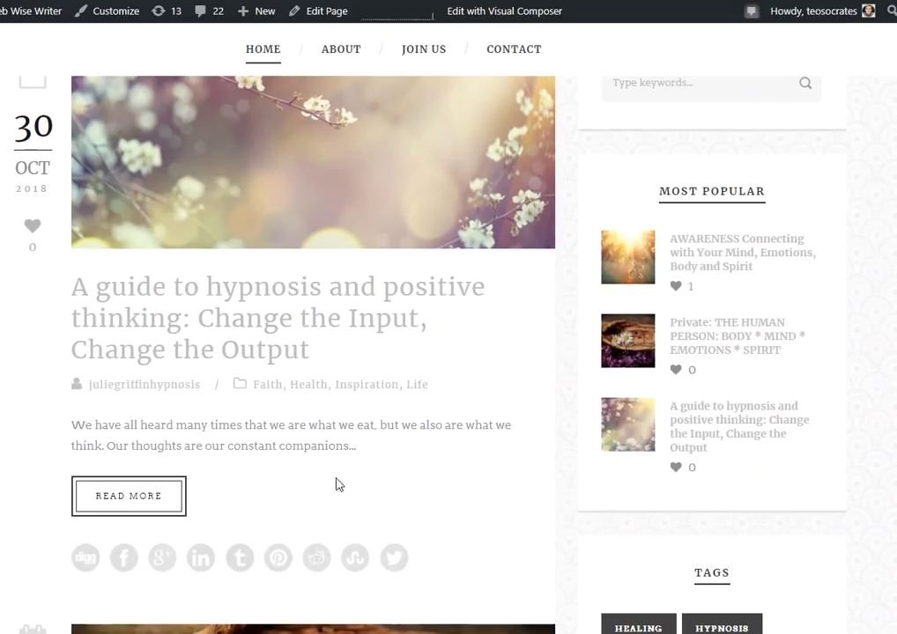
Open the full hypnosis and positive thinking post and review its published images, quotes, heading, signature and PS link
click(126, 496)
scroll(245, 496, down, 9)
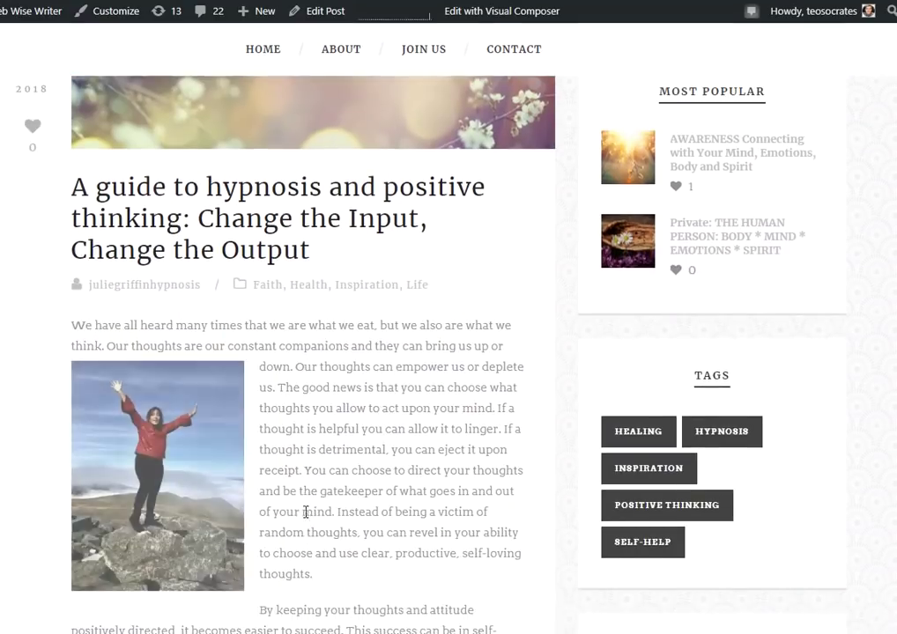
scroll(368, 495, down, 3)
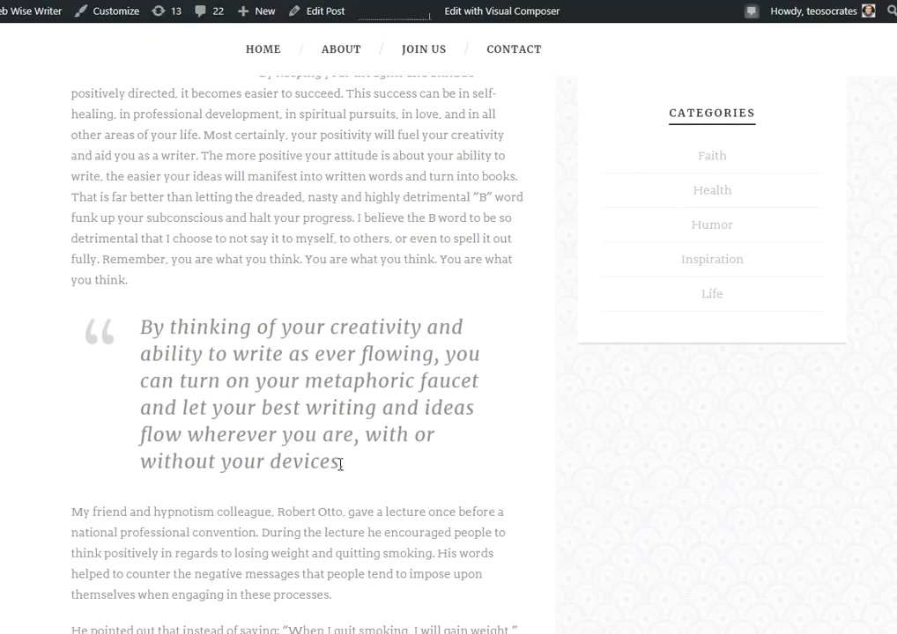
scroll(387, 458, down, 4)
scroll(343, 464, down, 3)
scroll(310, 448, down, 7)
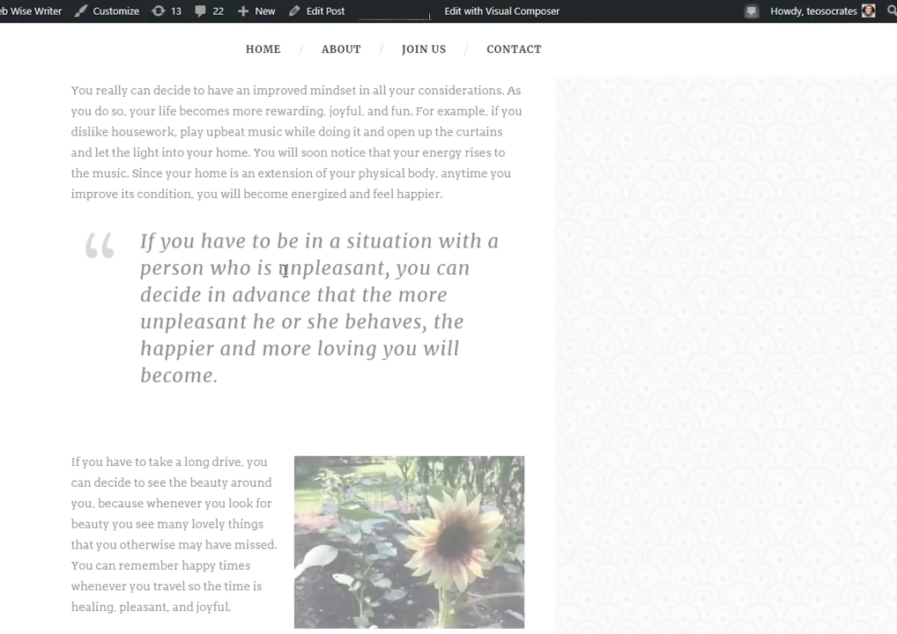
scroll(138, 398, down, 4)
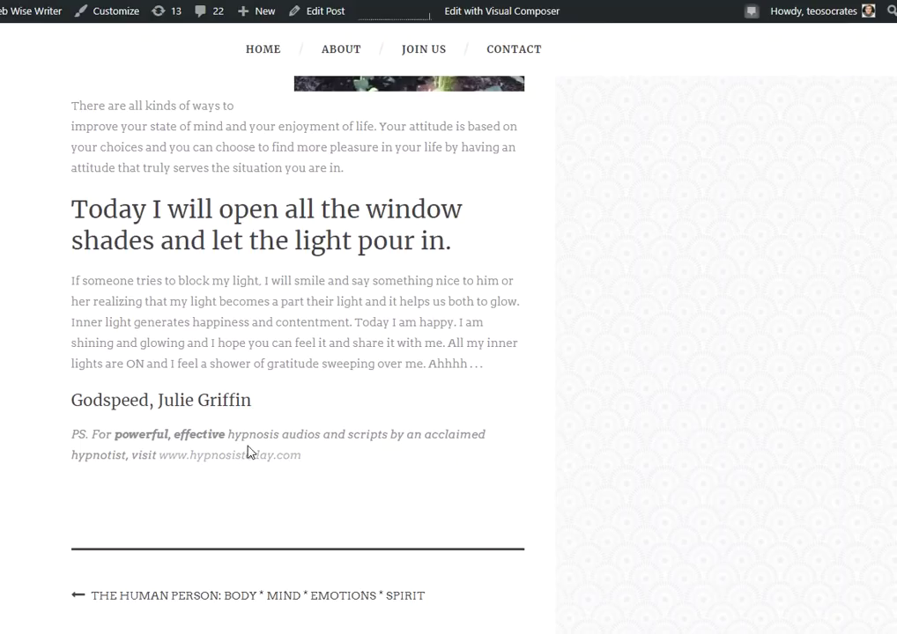
scroll(273, 463, up, 6)
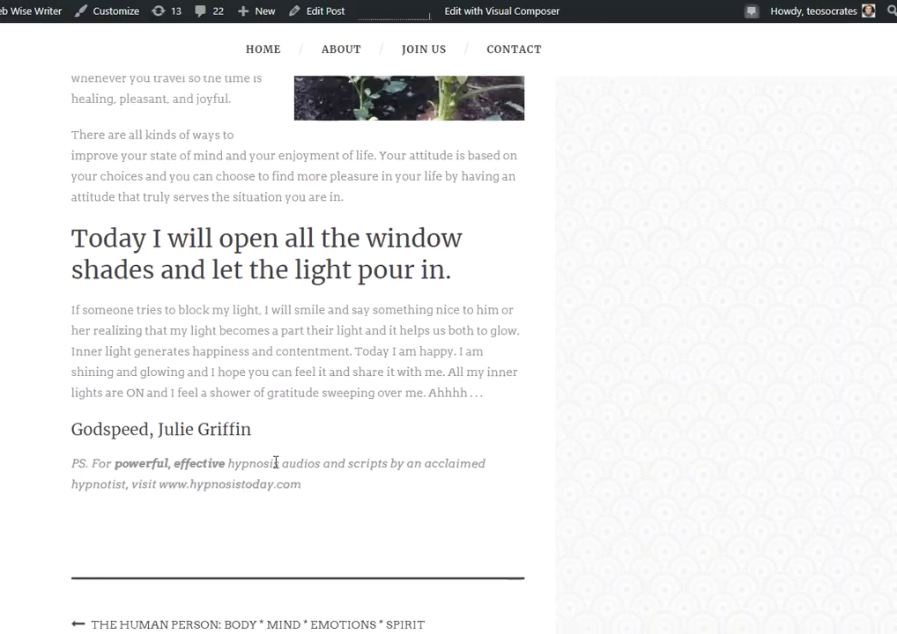
scroll(275, 468, up, 5)
scroll(294, 466, down, 6)
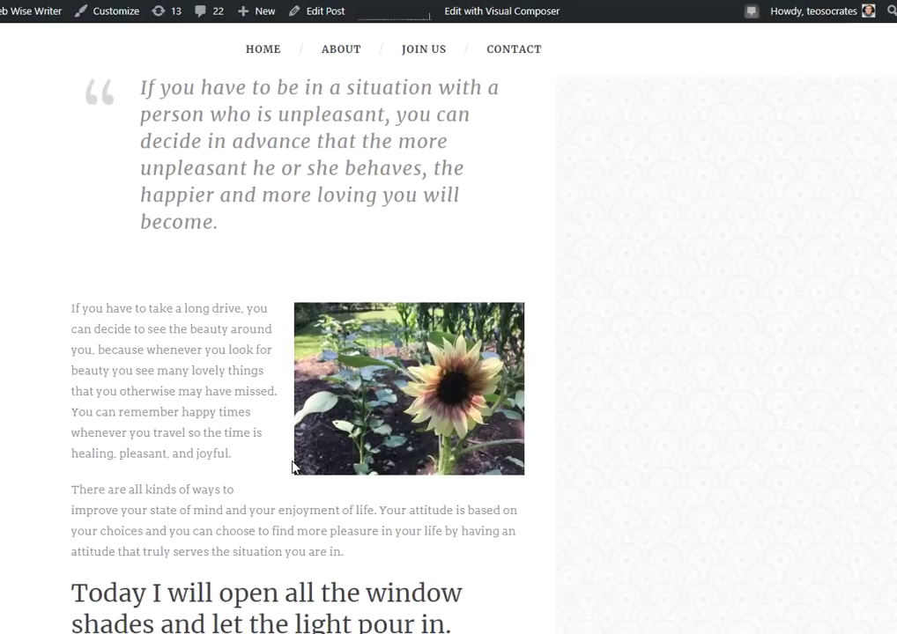
scroll(293, 461, down, 3)
scroll(293, 460, down, 3)
scroll(292, 448, up, 8)
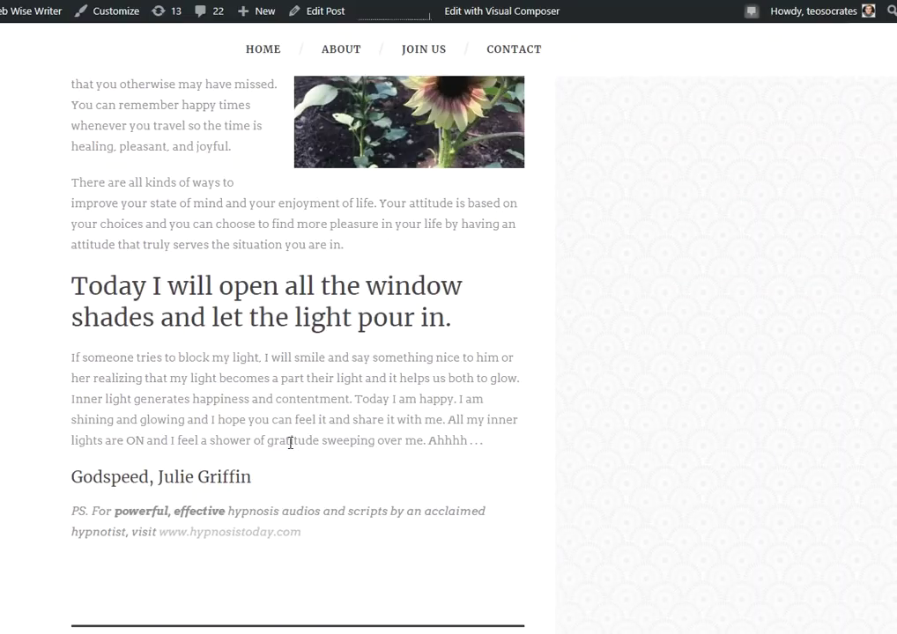